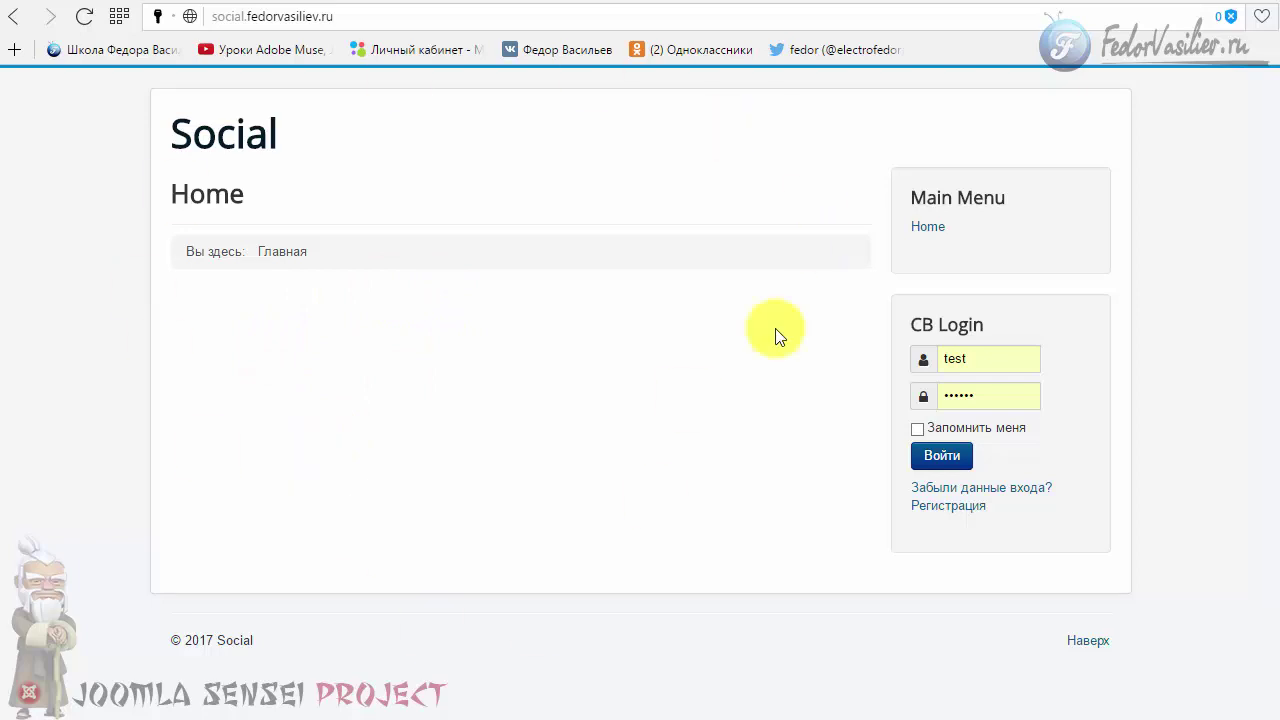
Step: In the Community Builder administration, create a new user list titled "Пользователи"
left_click(855, 2)
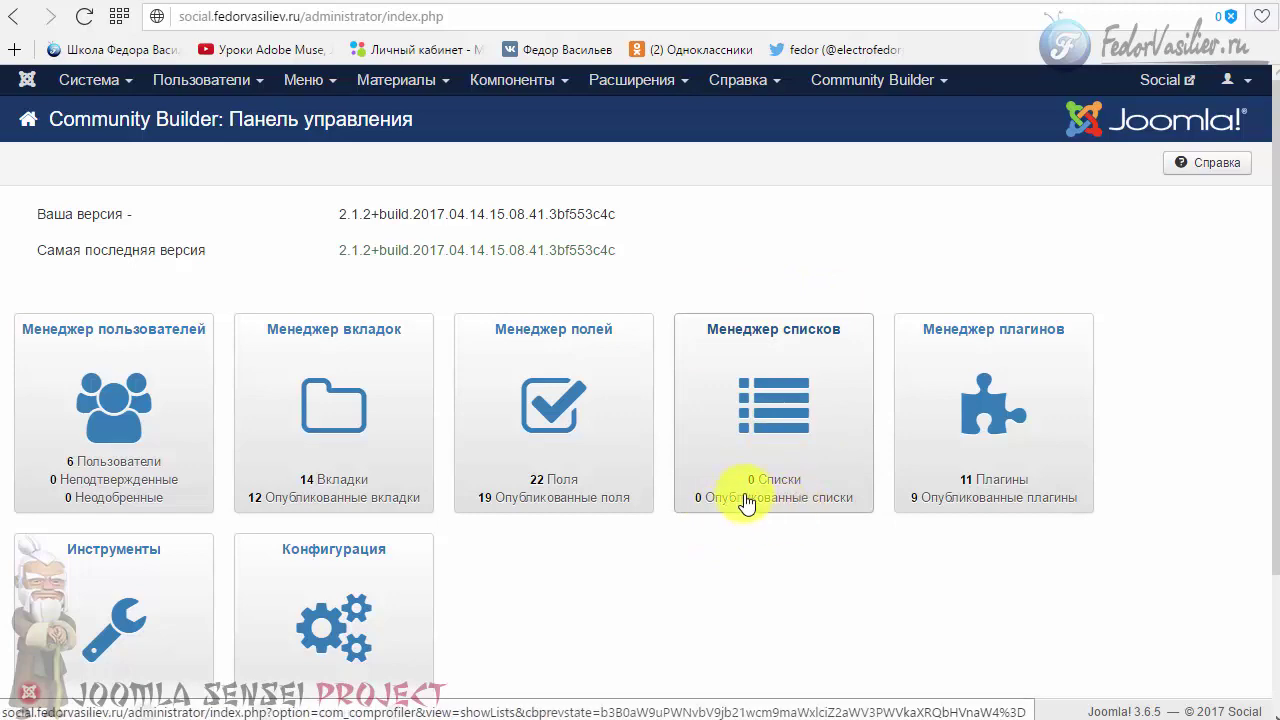
left_click(778, 422)
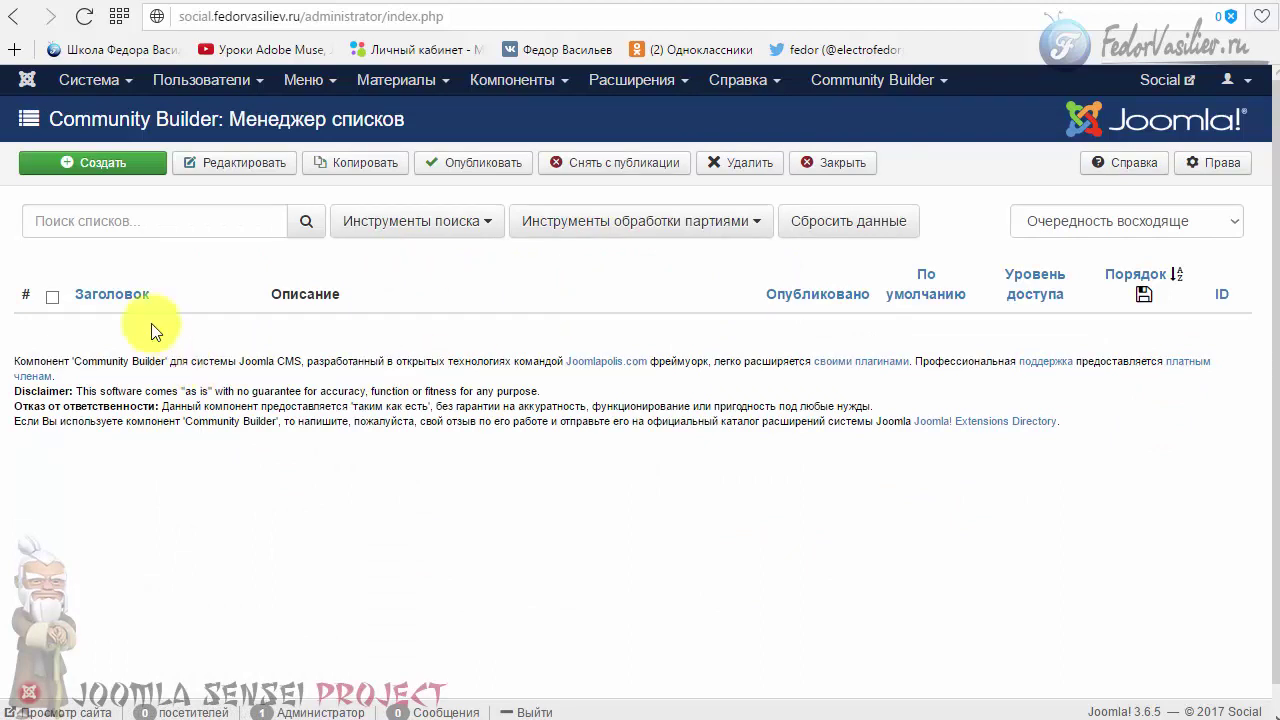
left_click(110, 165)
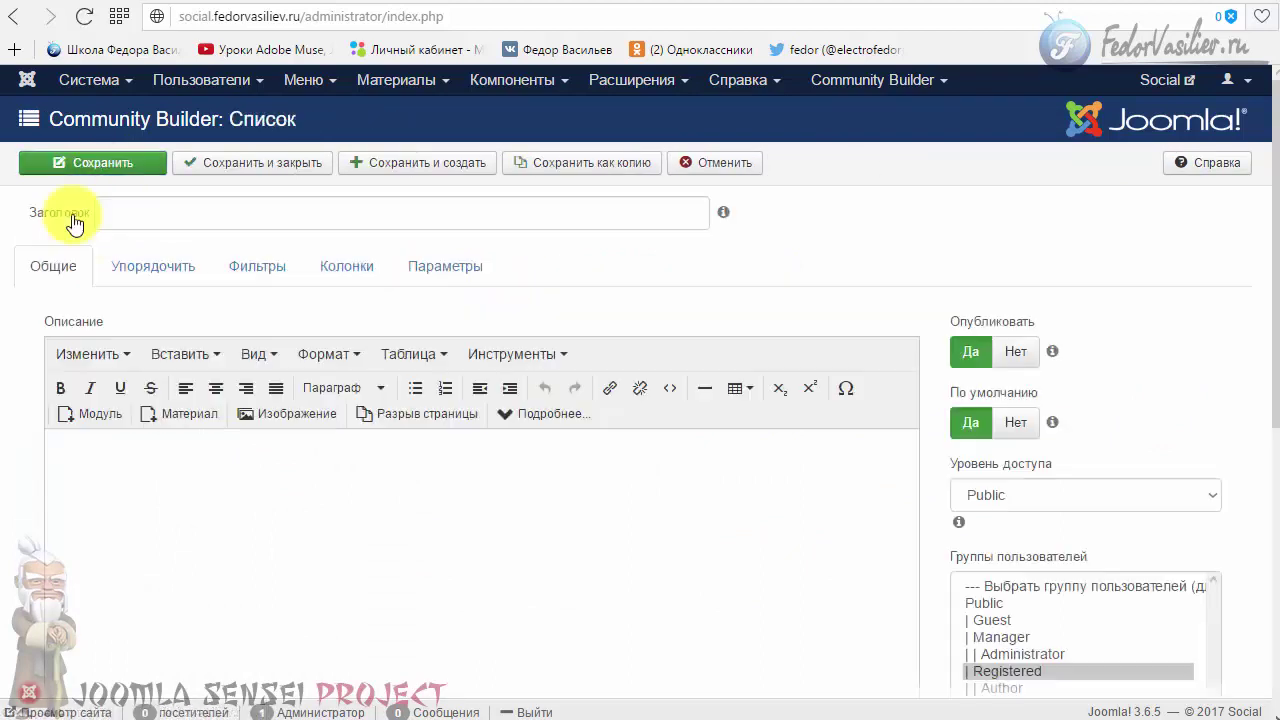
left_click(157, 213)
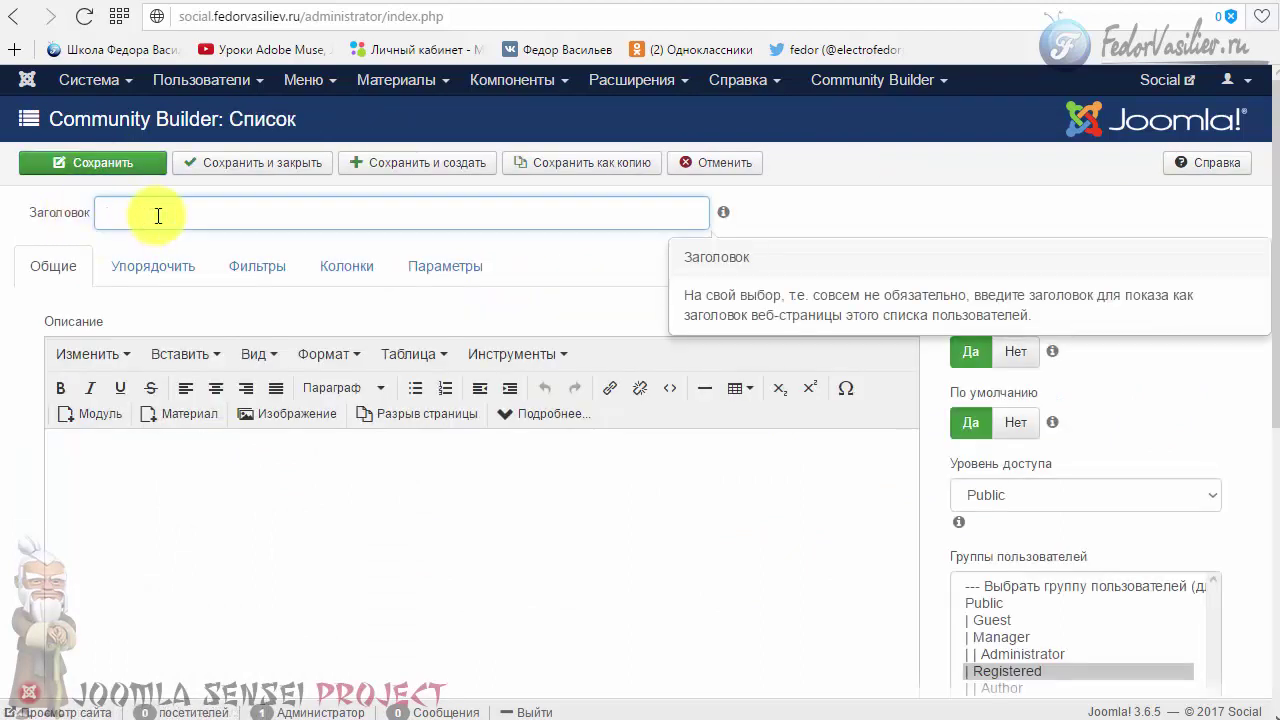
Step: Enter the list description "Все зарегистрированные пользователи" and keep the access level at Public
scroll(126, 363, "down", 2)
scroll(230, 535, "up", 1)
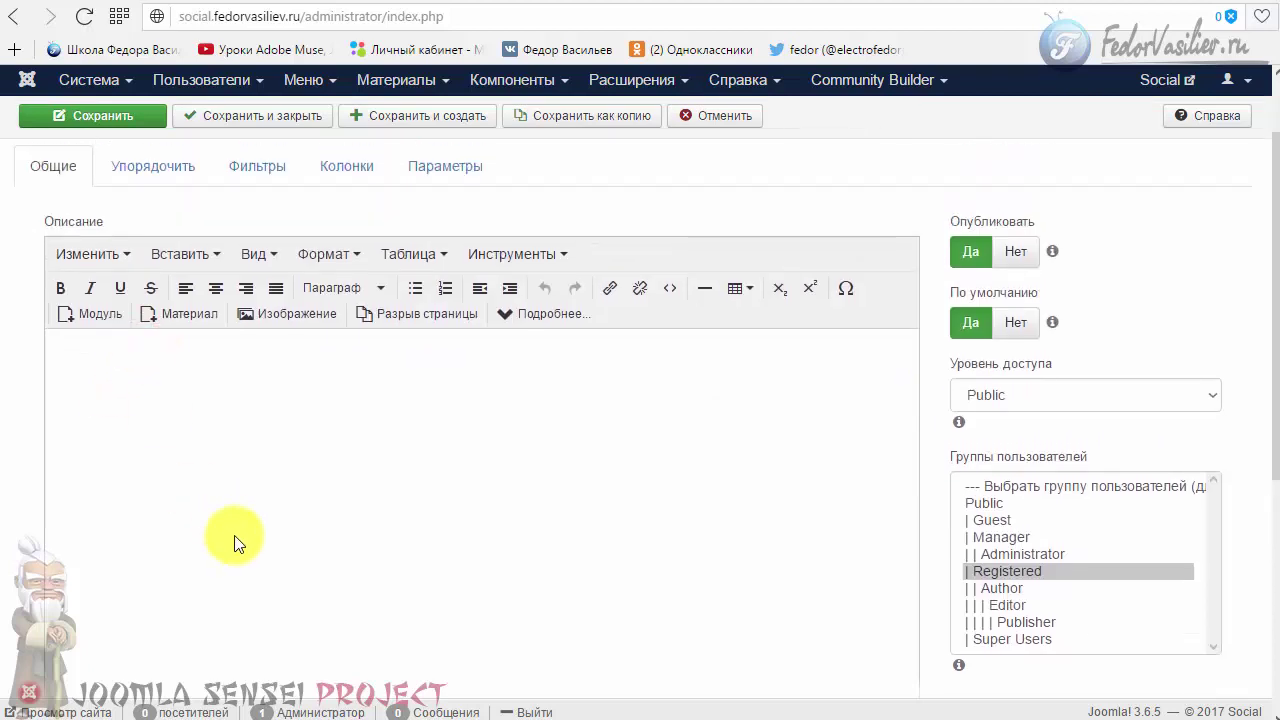
scroll(238, 543, "up", 1)
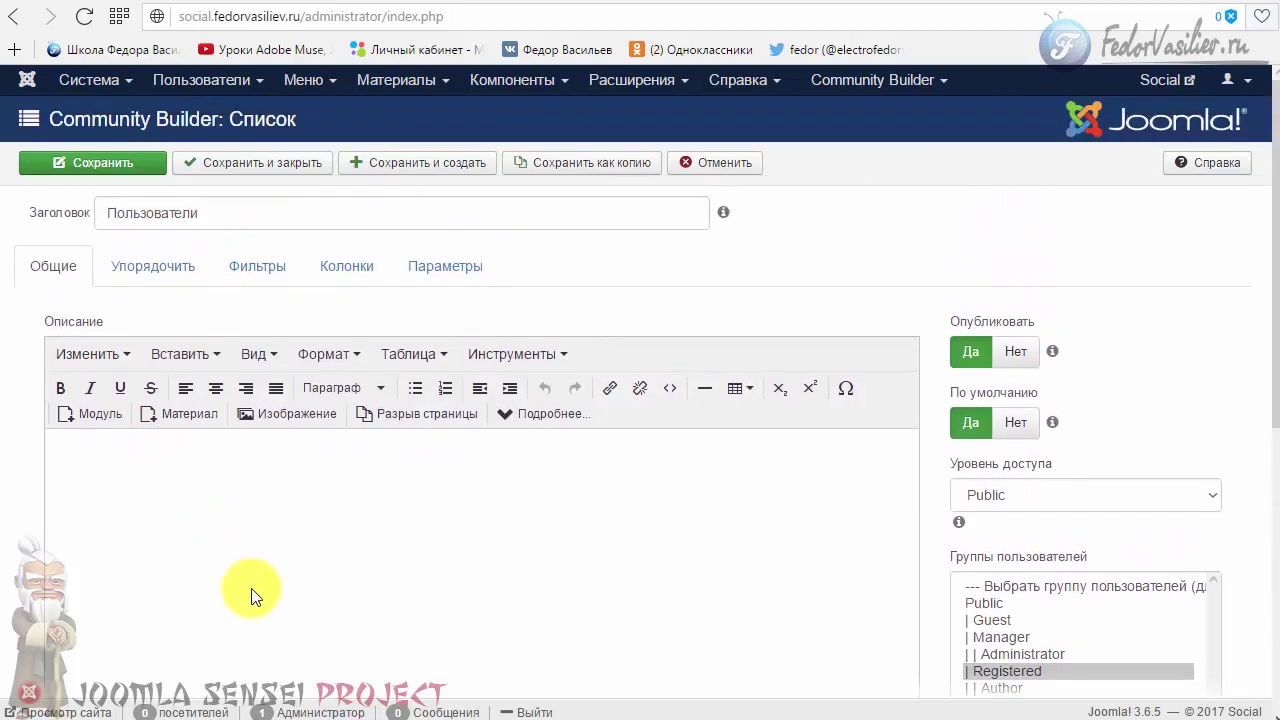
scroll(1270, 371, "down", 1)
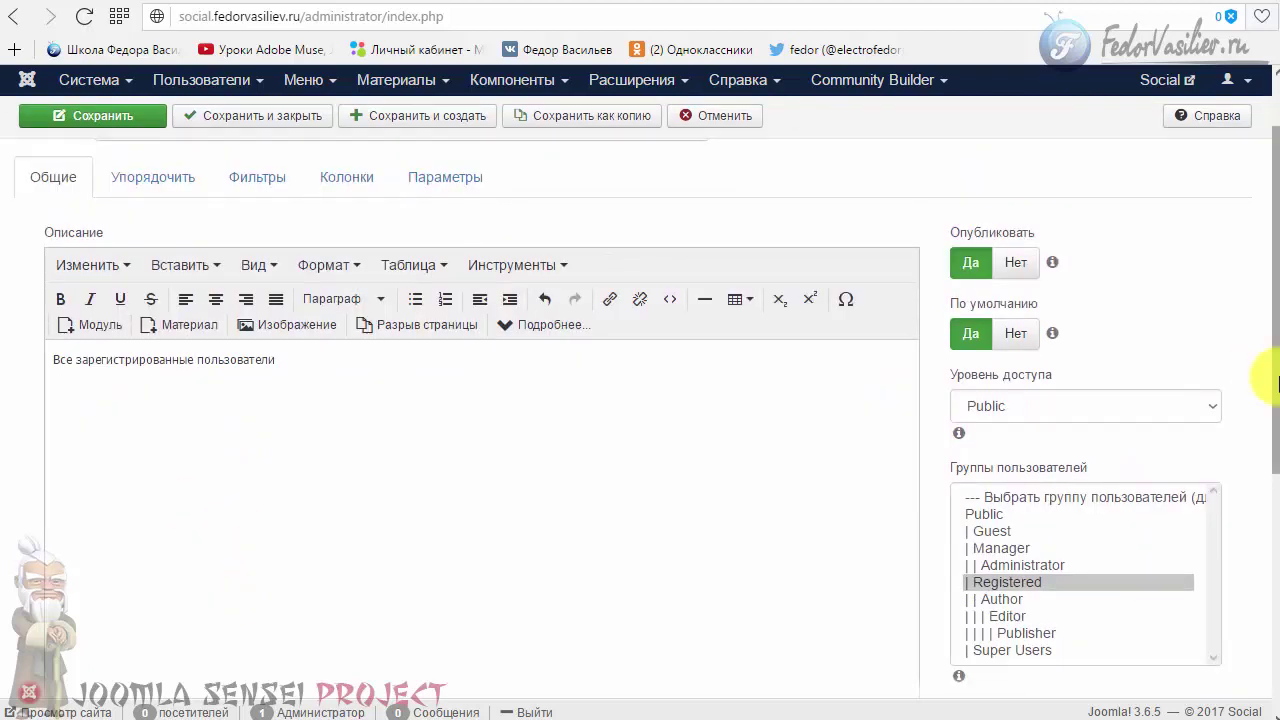
scroll(1270, 371, "down", 1)
left_click(1027, 343)
left_click(1027, 341)
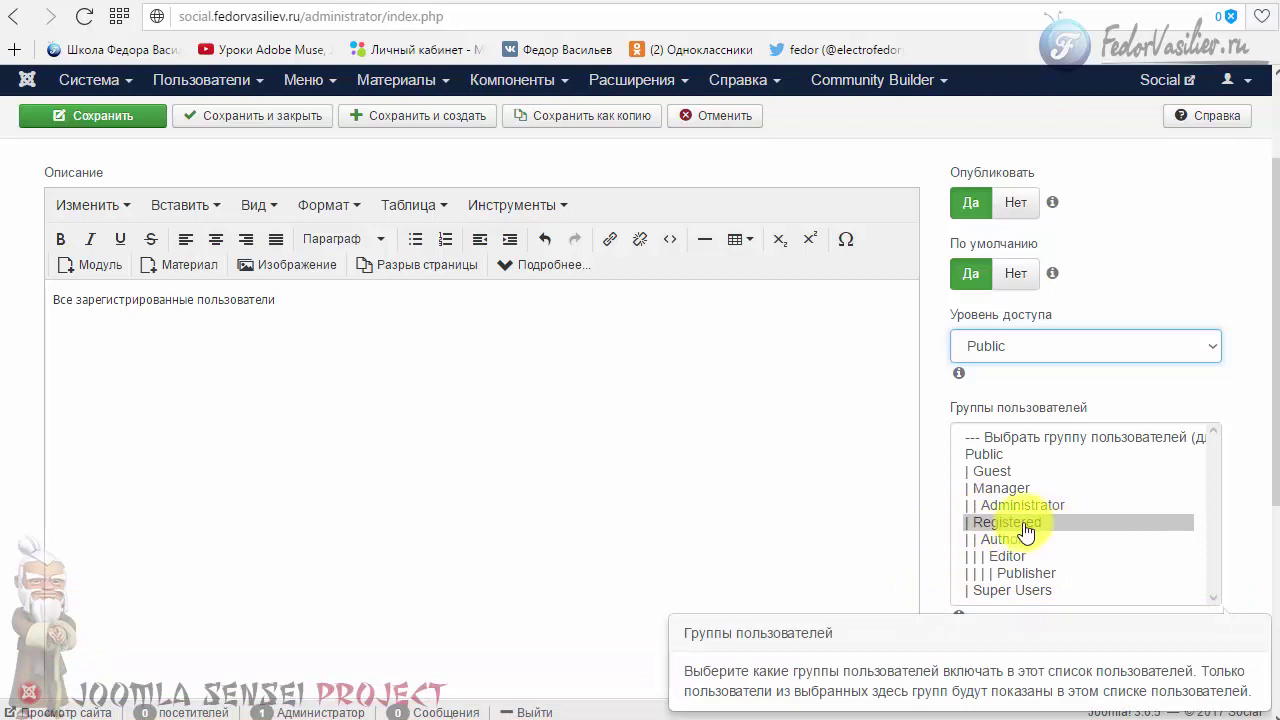
scroll(650, 490, "up", 2)
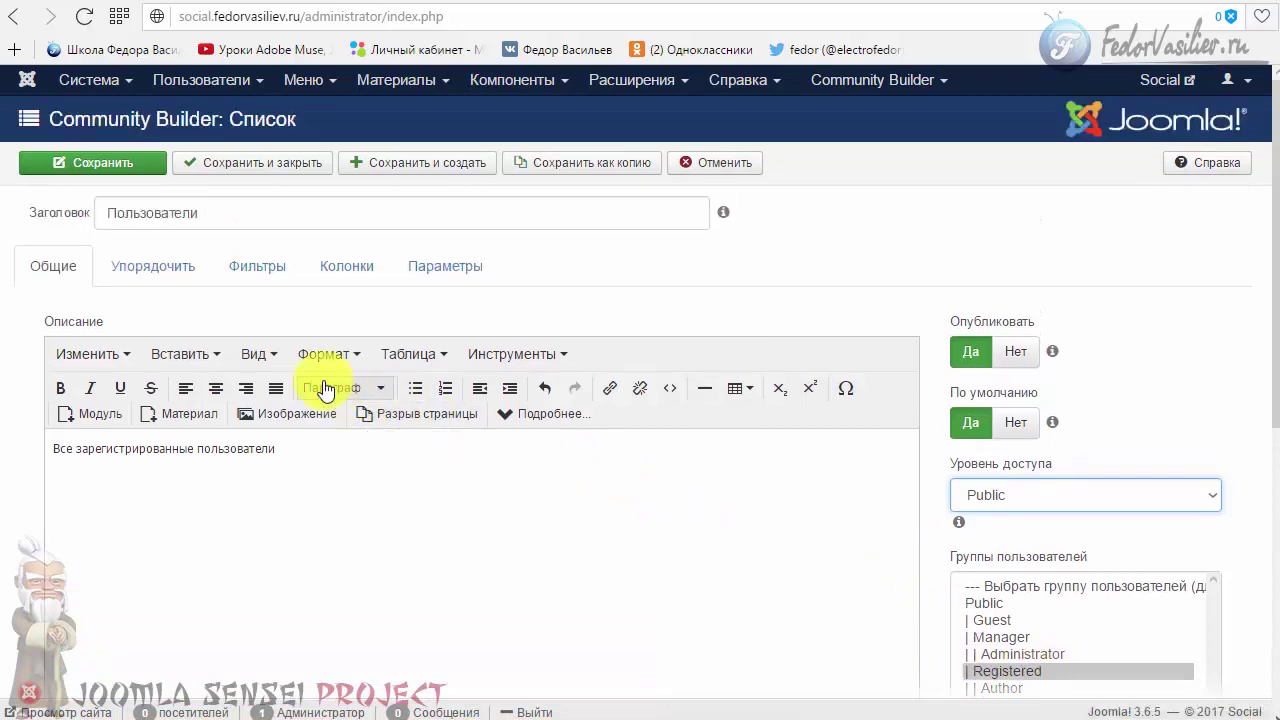
Step: Examine the list's ordering and filter settings and the column's field, display and size options
left_click(342, 278)
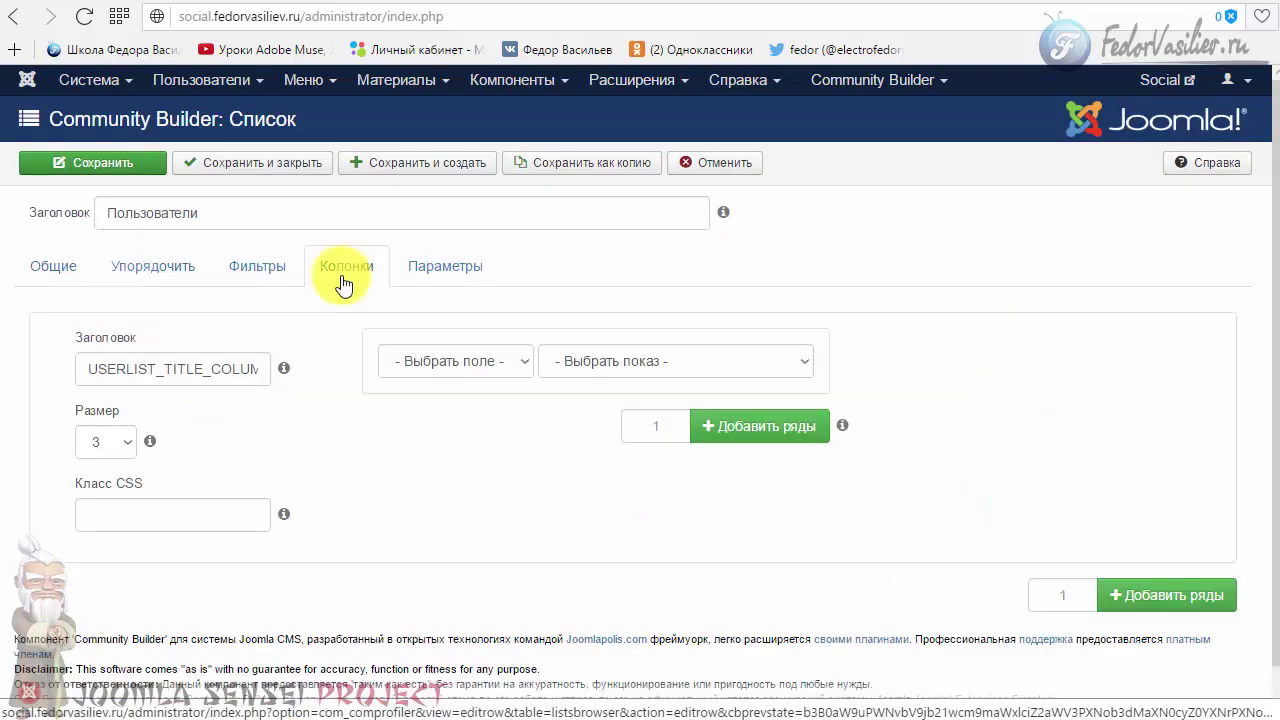
left_click(146, 264)
left_click(241, 286)
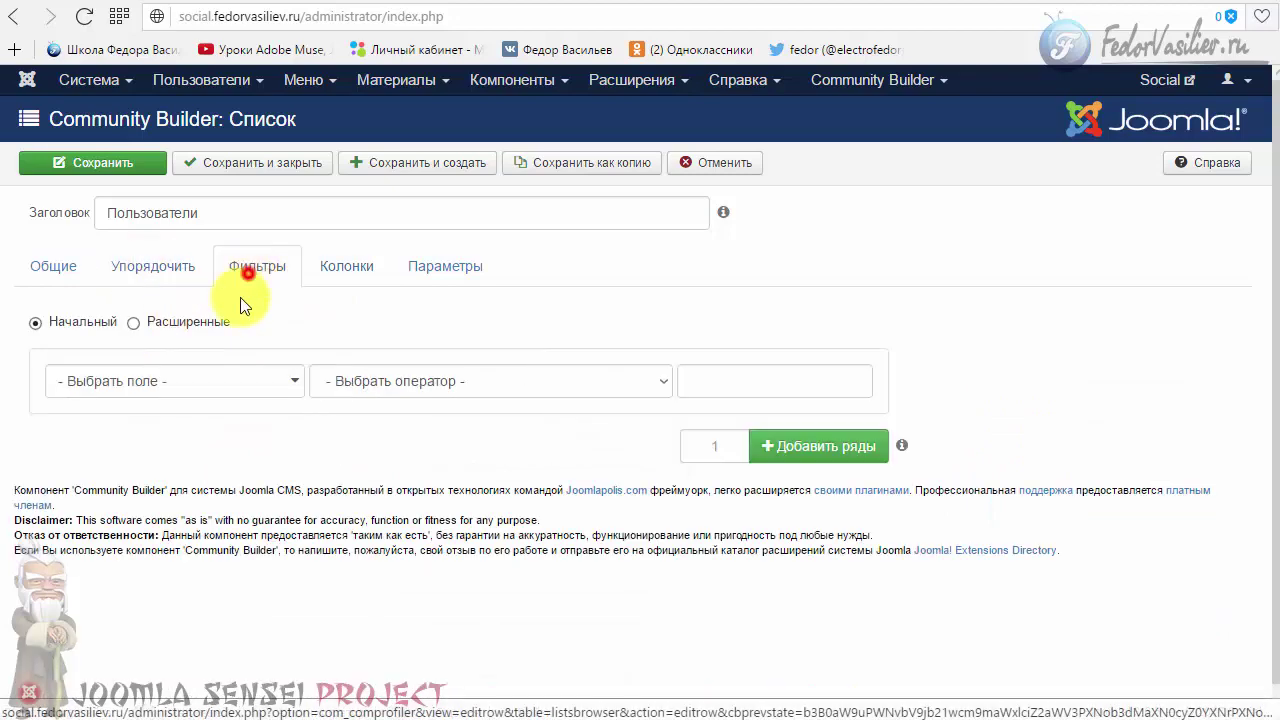
left_click(345, 275)
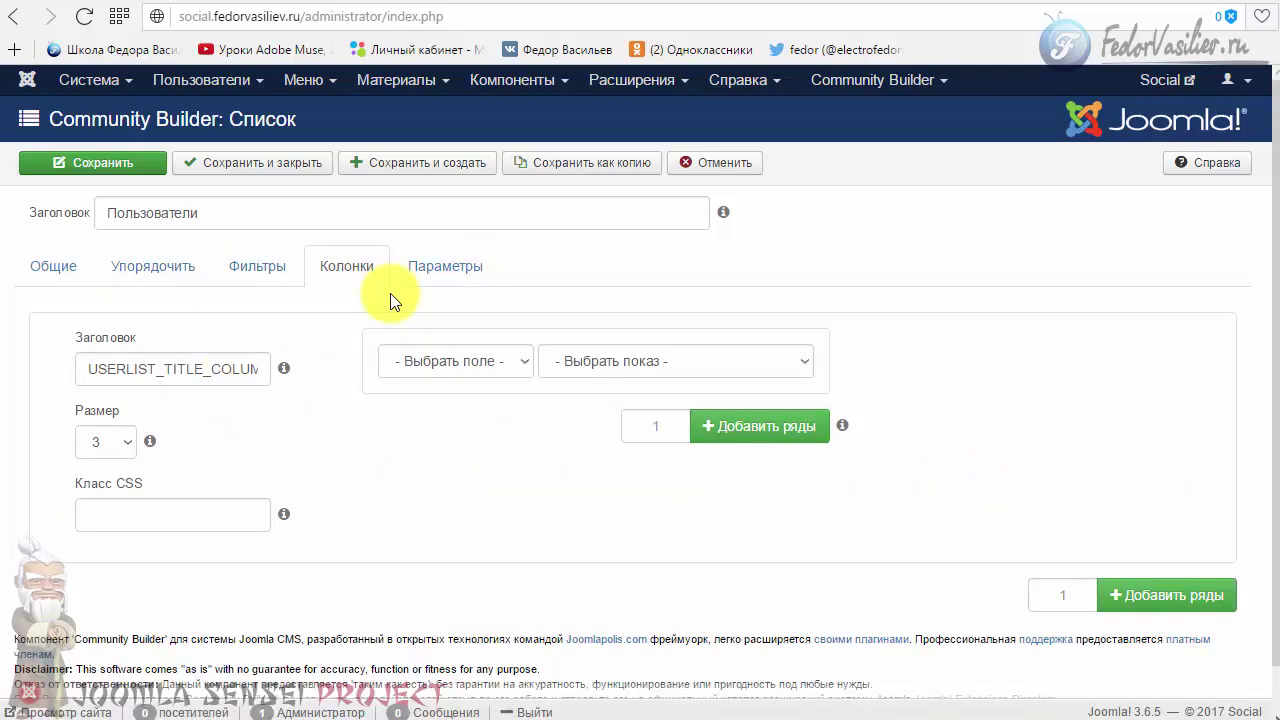
scroll(528, 450, "down", 1)
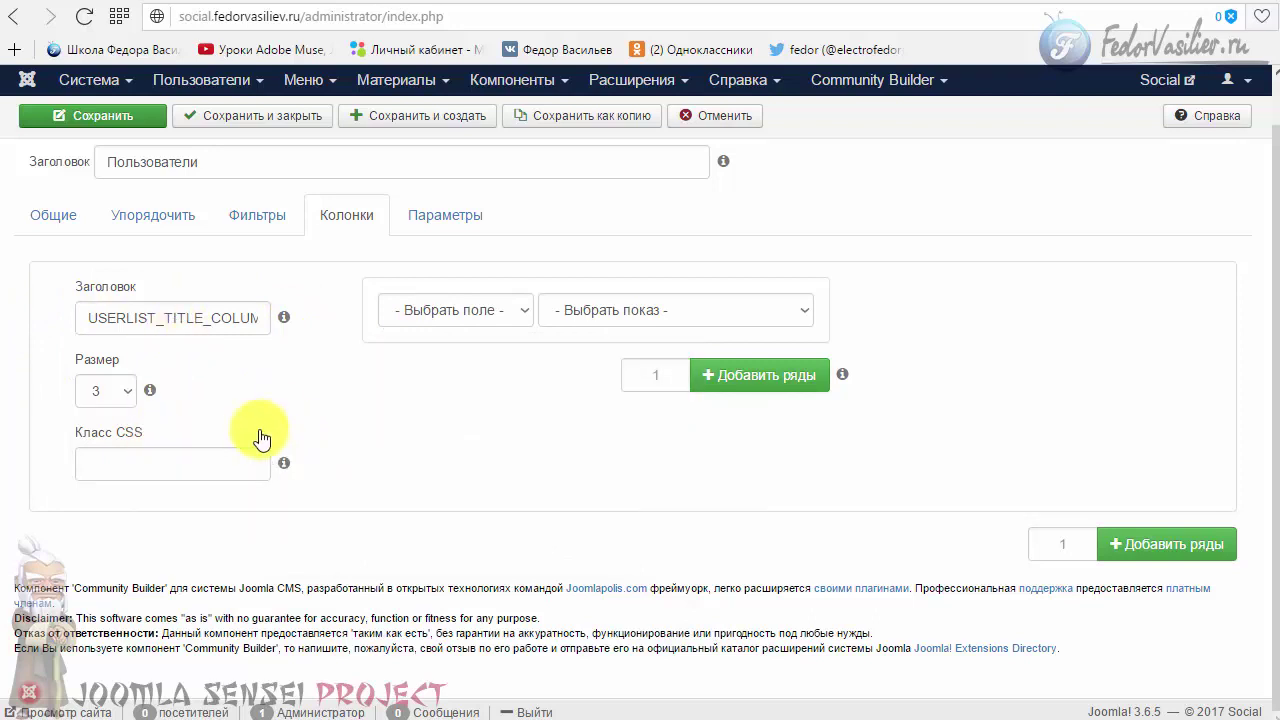
left_click(489, 310)
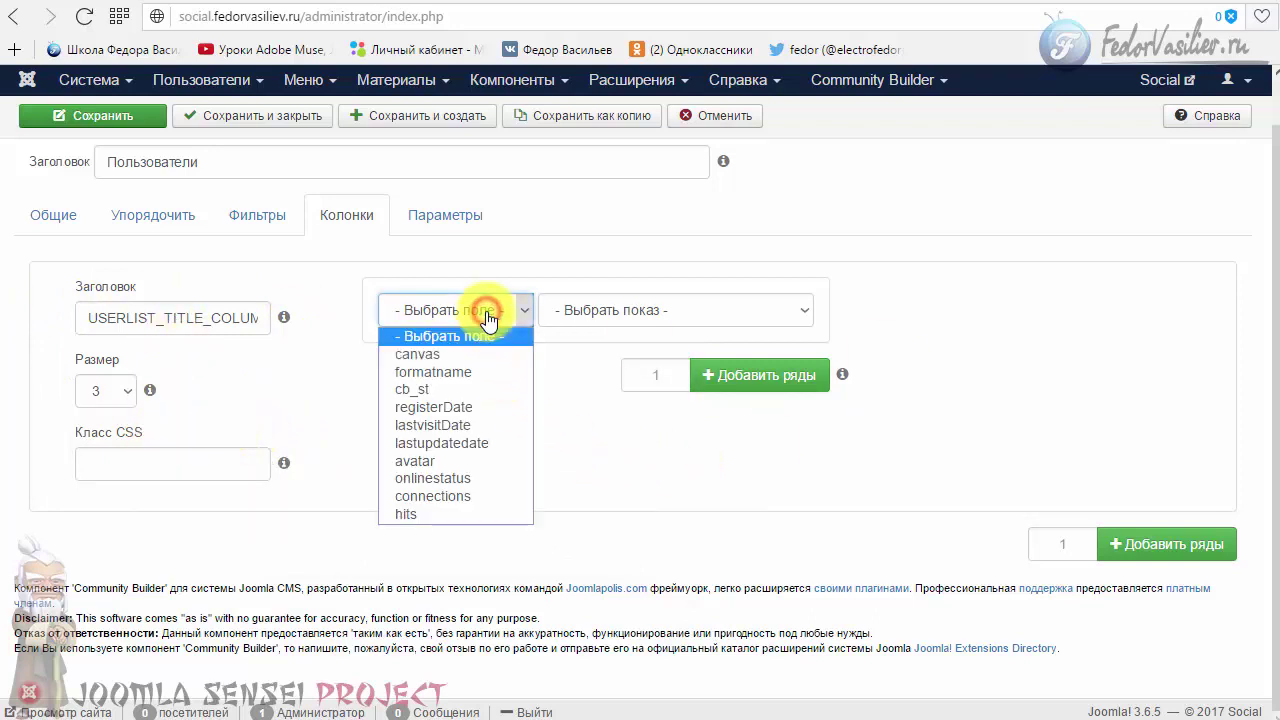
left_click(486, 310)
left_click(593, 316)
left_click(605, 307)
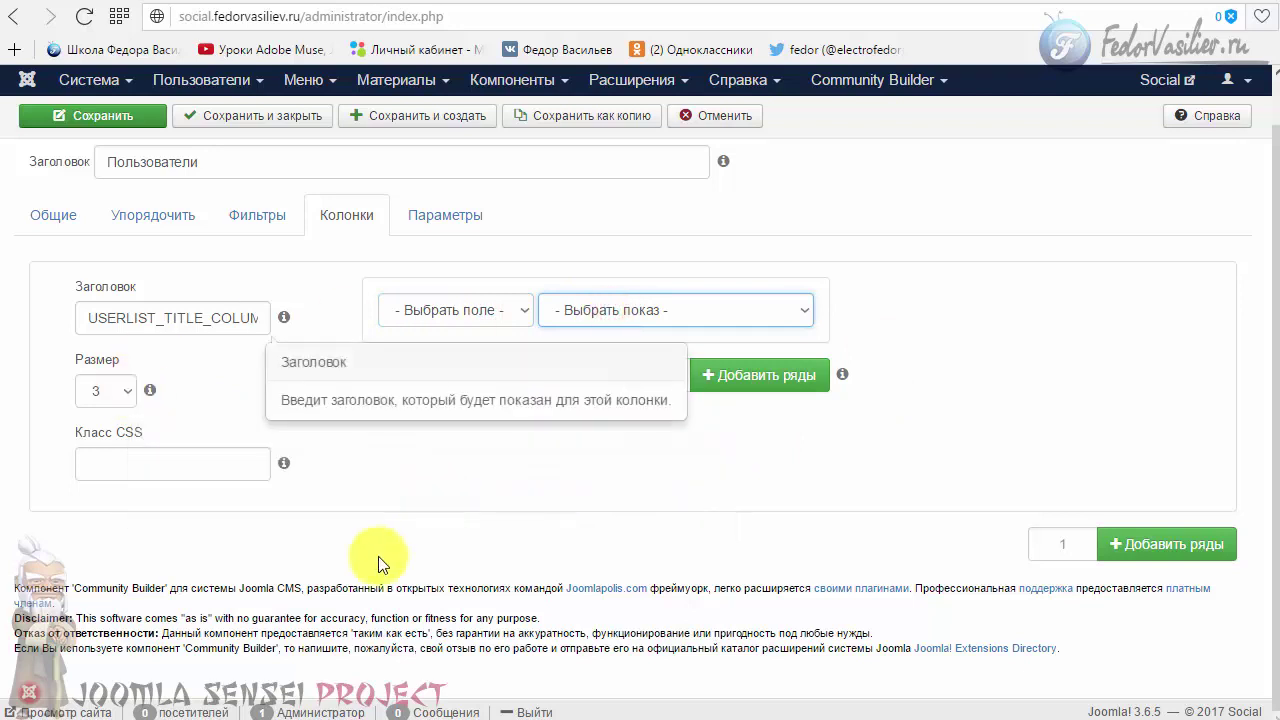
left_click(112, 390)
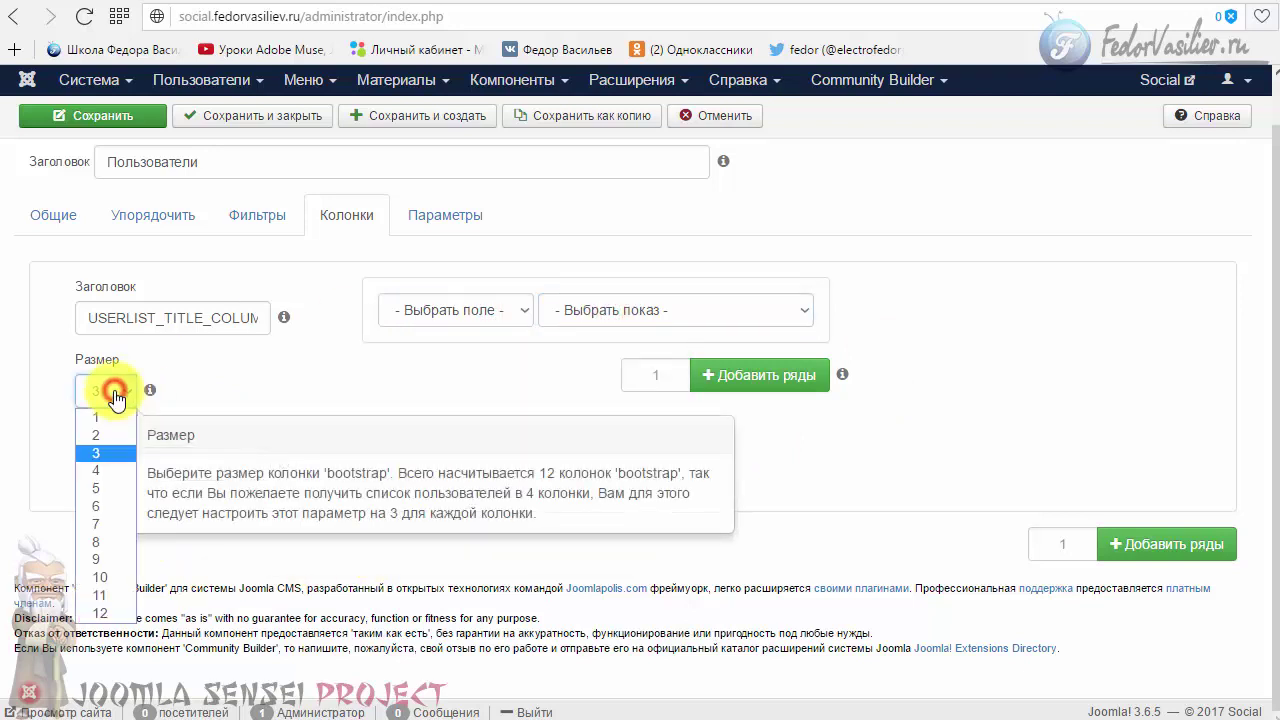
left_click(222, 378)
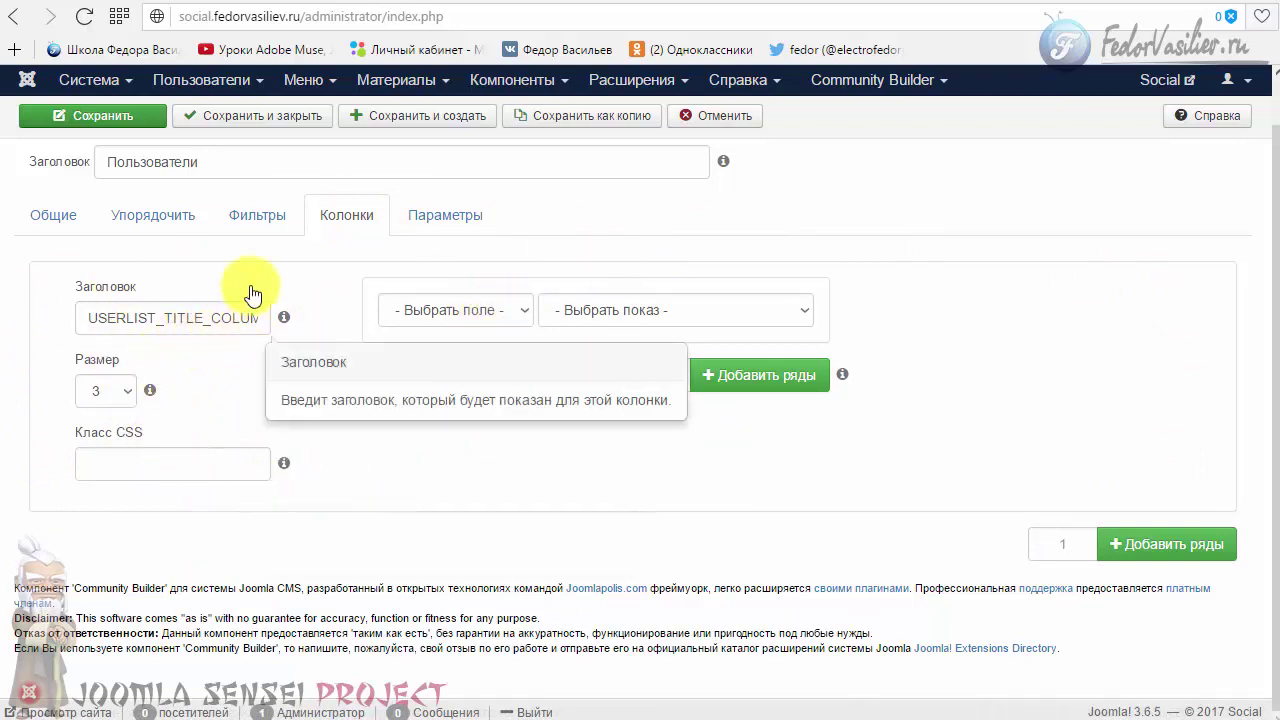
Step: Replace the first column's default title with "Участники"
double_click(83, 316)
key("BackSpace")
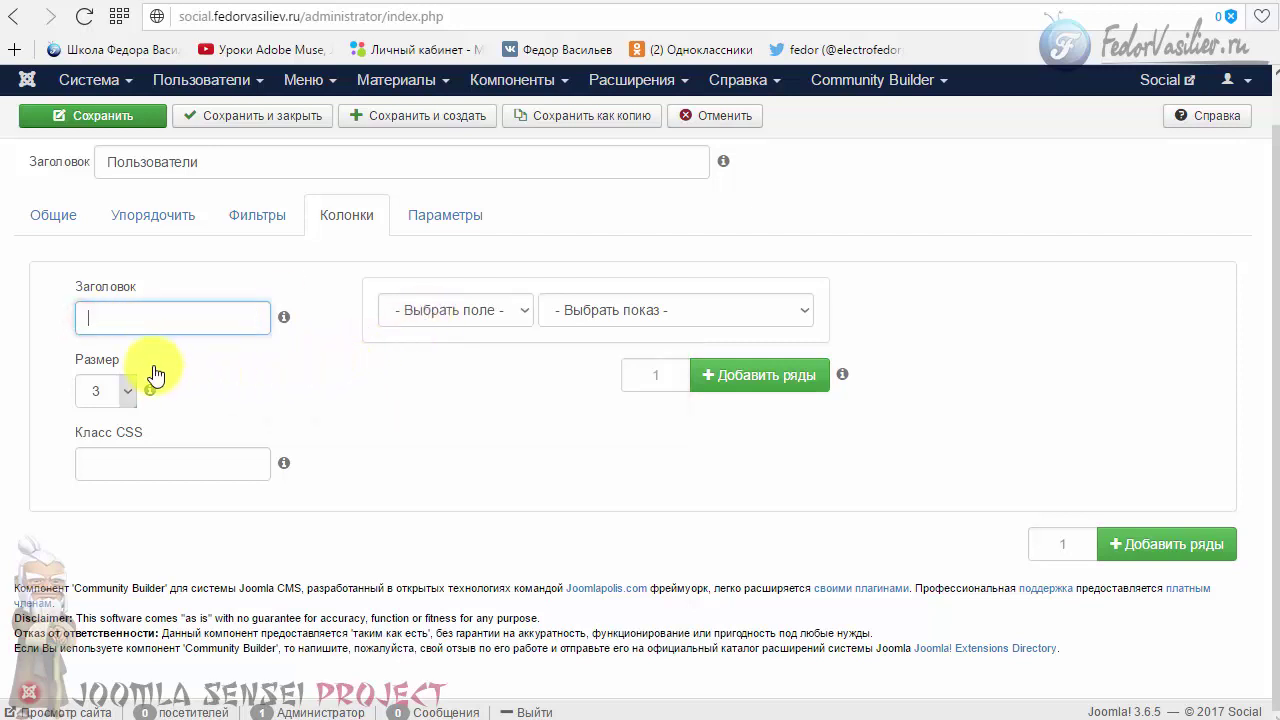
right_click(137, 316)
left_click(233, 449)
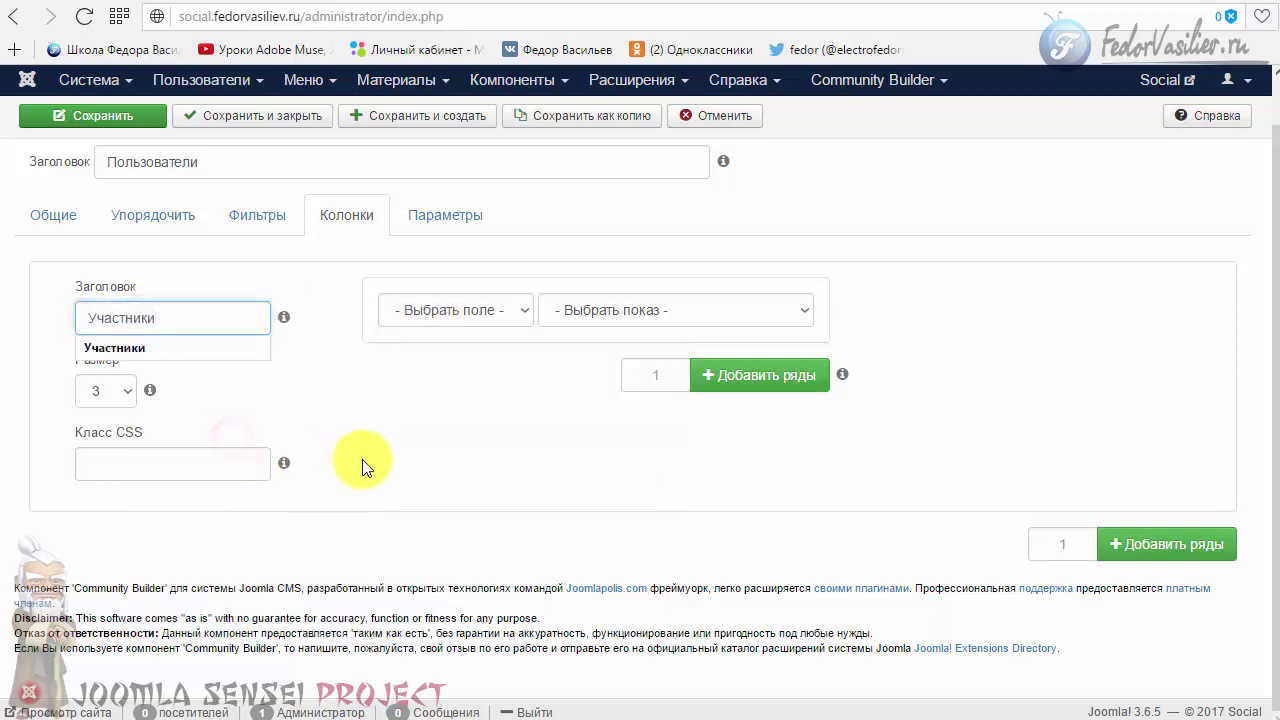
Step: Set the first column's field to avatar with the display option "Одна строчка с заголовком"
left_click(494, 312)
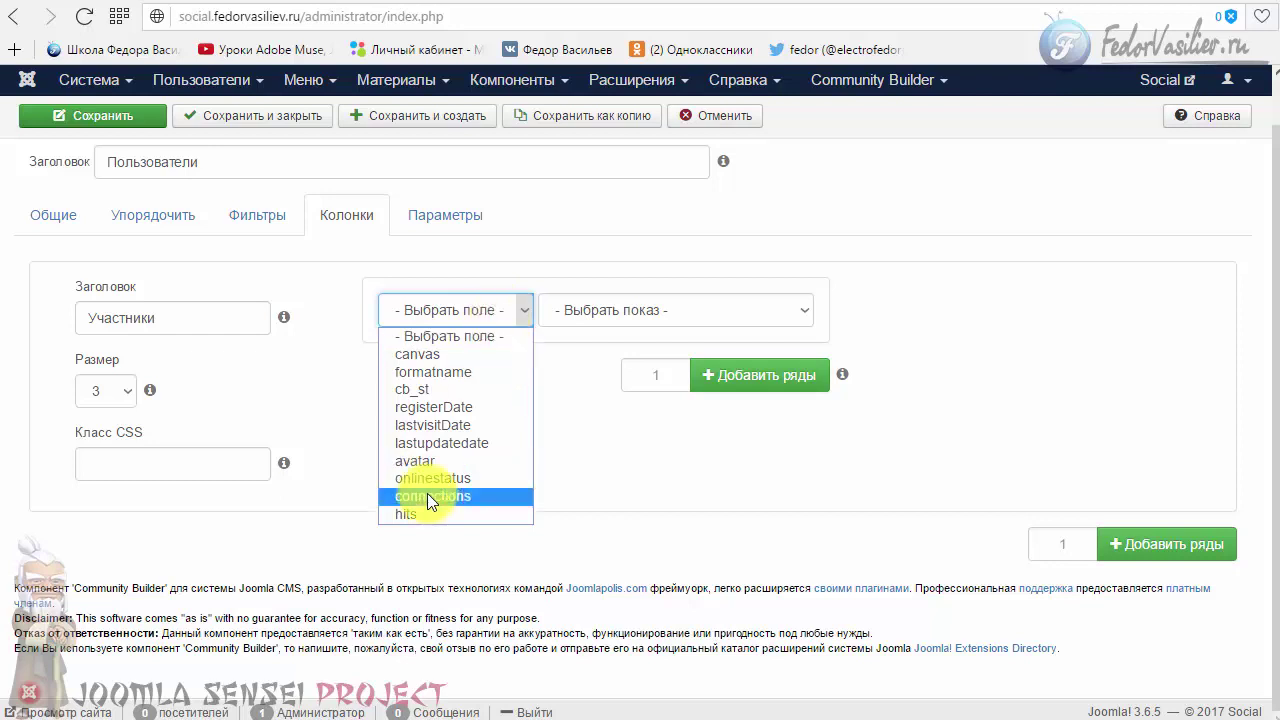
left_click(440, 459)
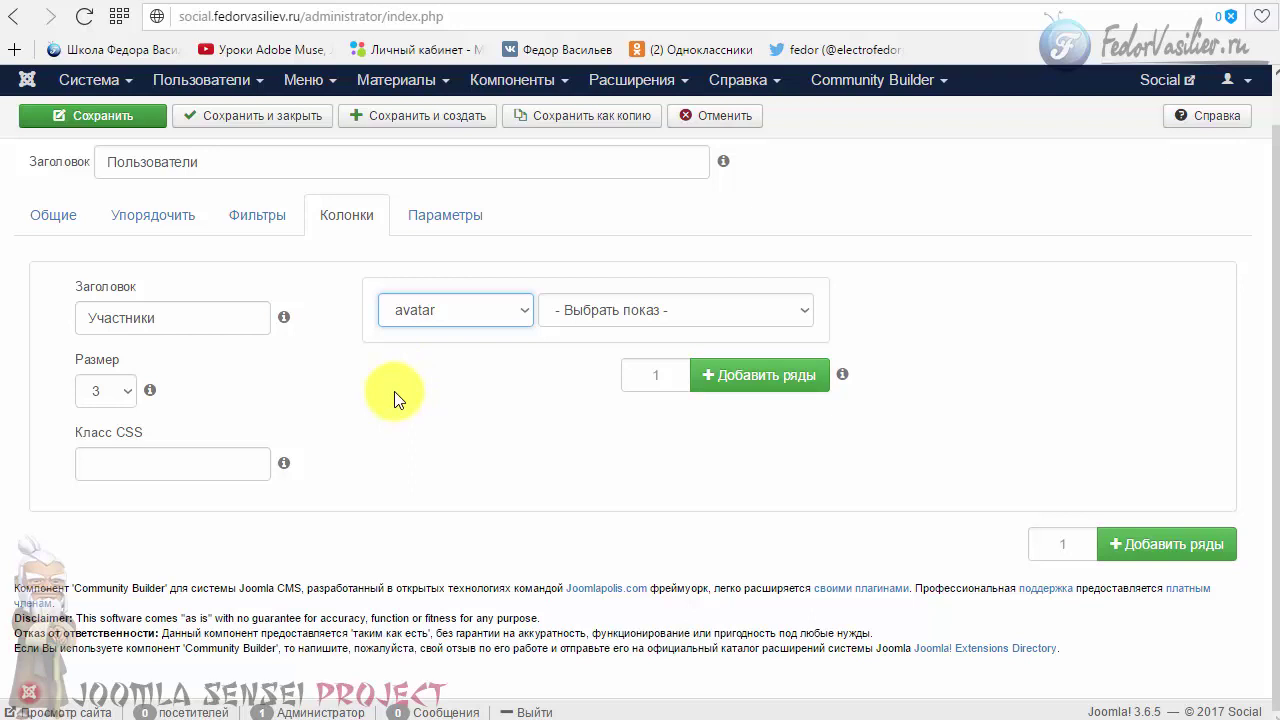
left_click(600, 312)
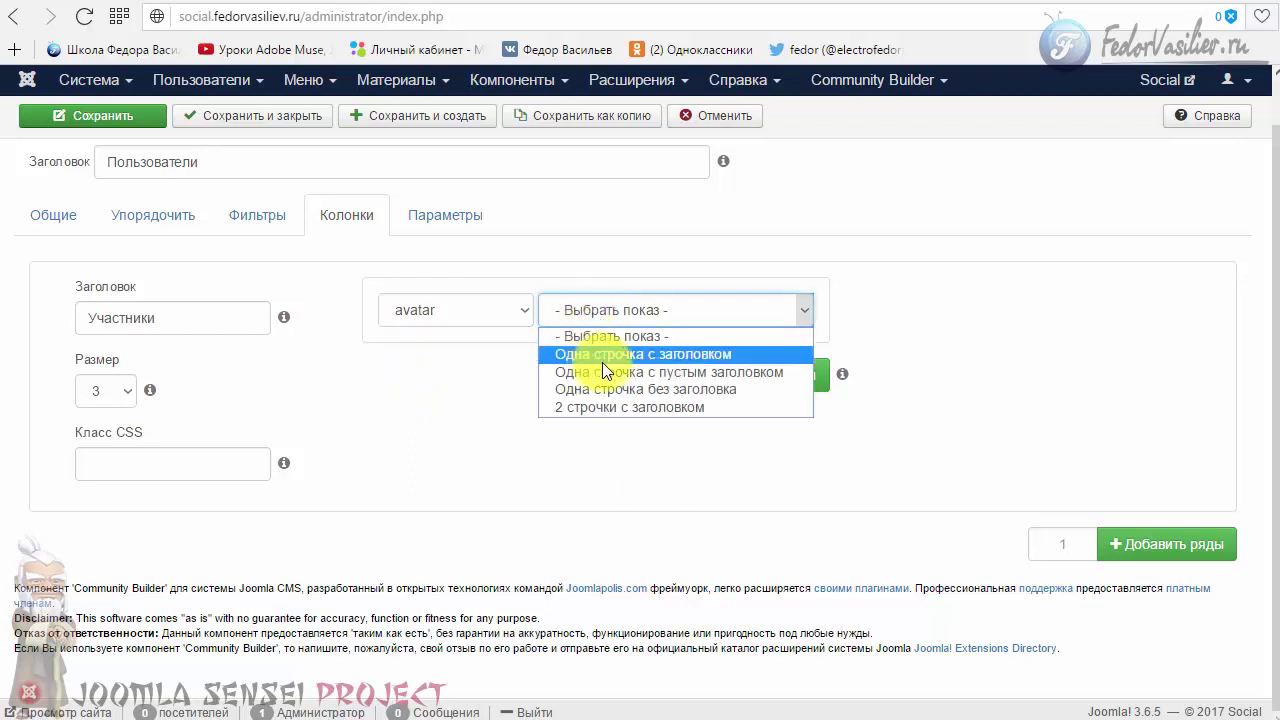
left_click(676, 357)
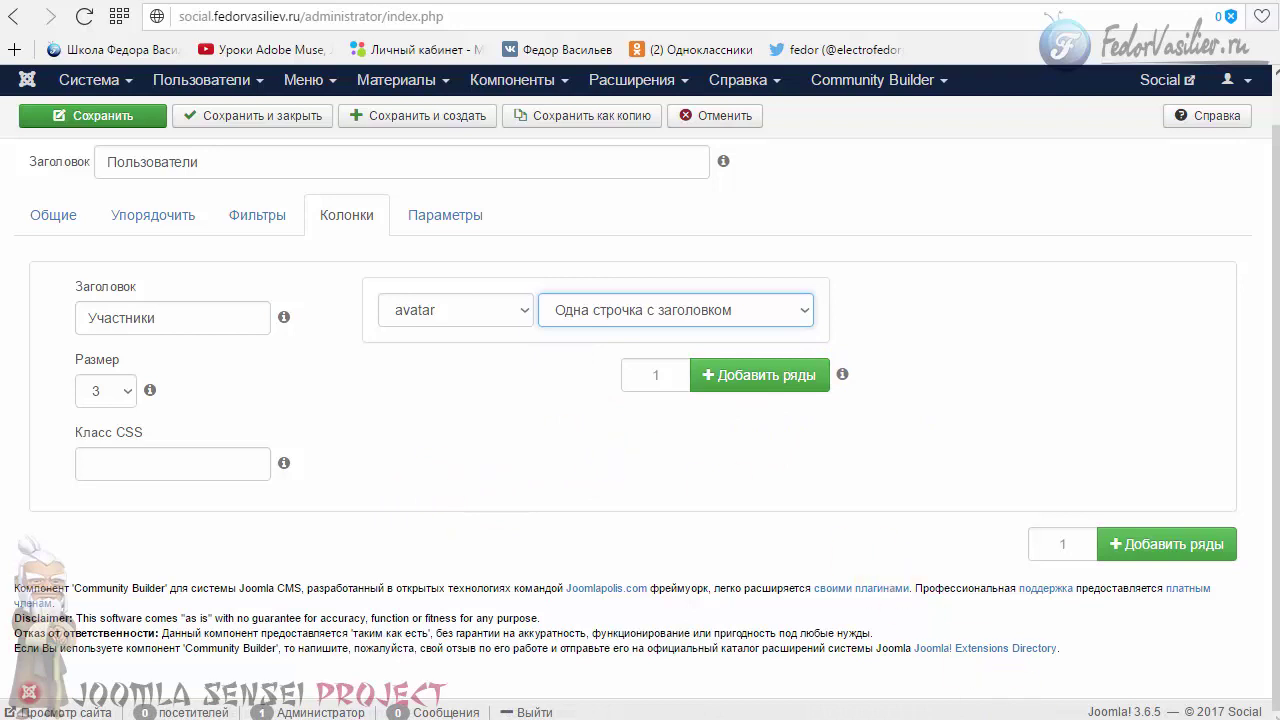
Step: Add a second field row to the "Участники" column with formatname displayed as "Одна строчка без заголовка"
left_click(753, 378)
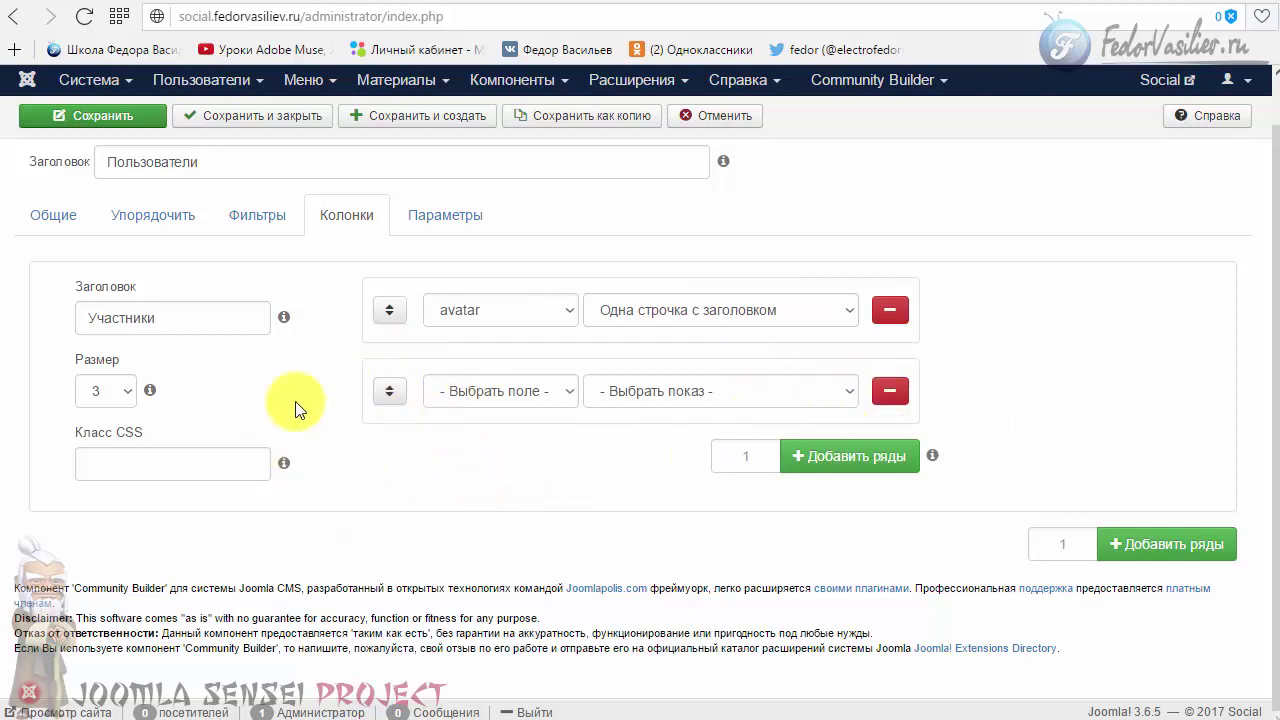
left_click(500, 391)
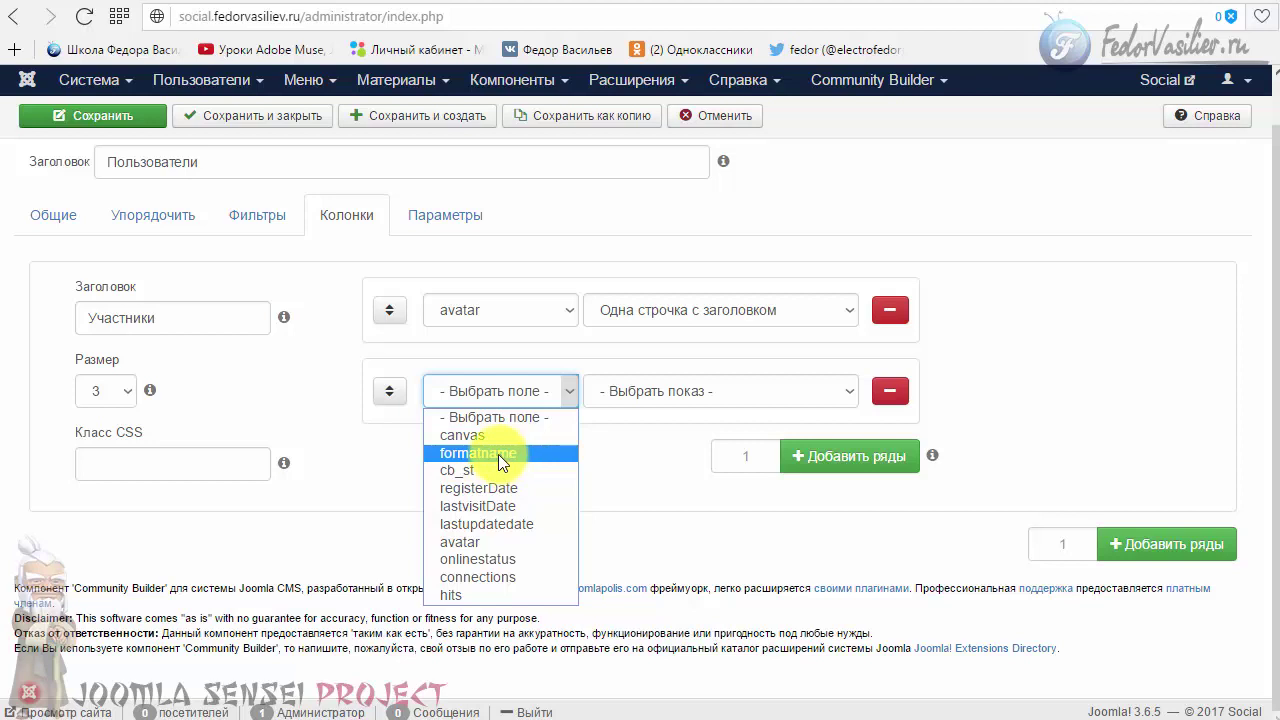
left_click(470, 454)
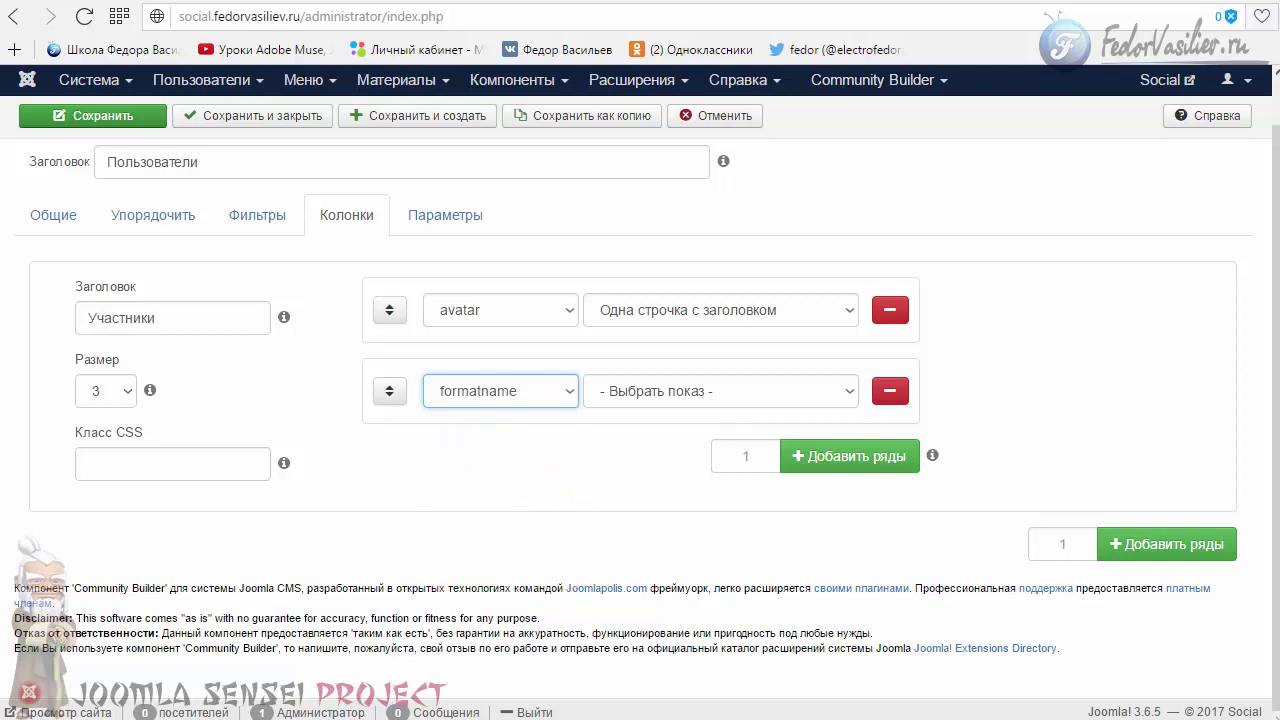
left_click(610, 391)
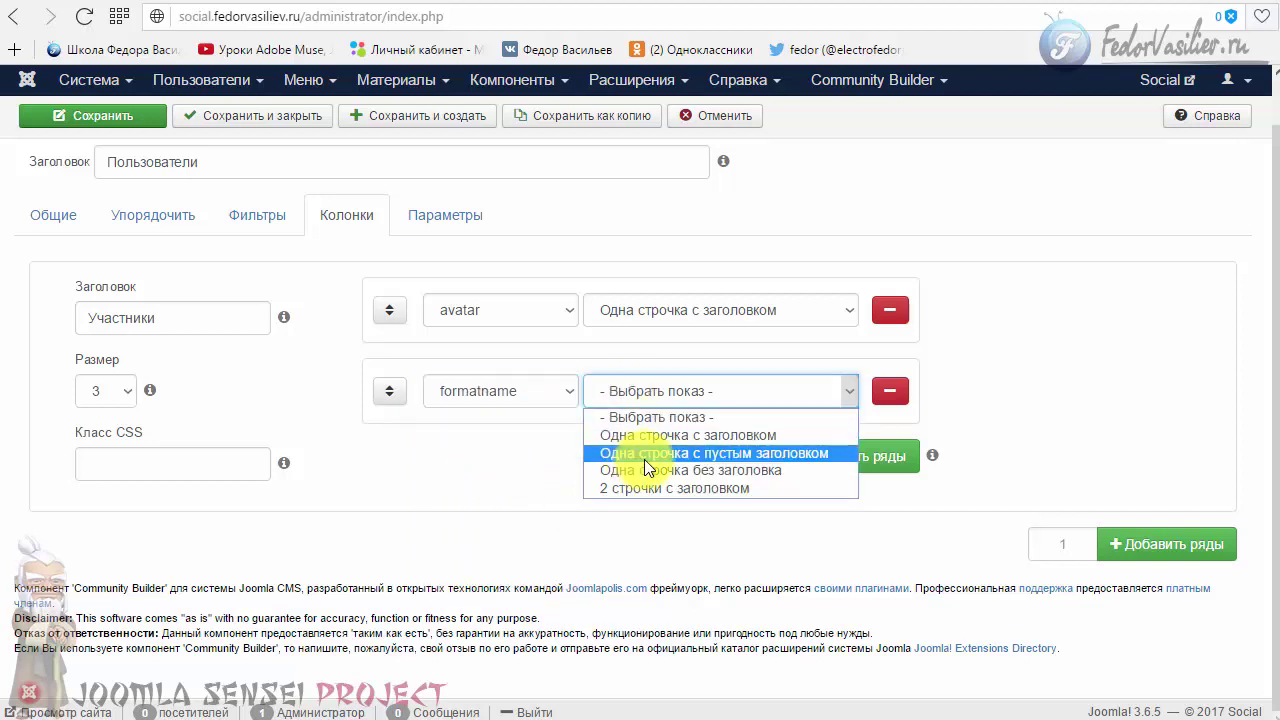
left_click(759, 470)
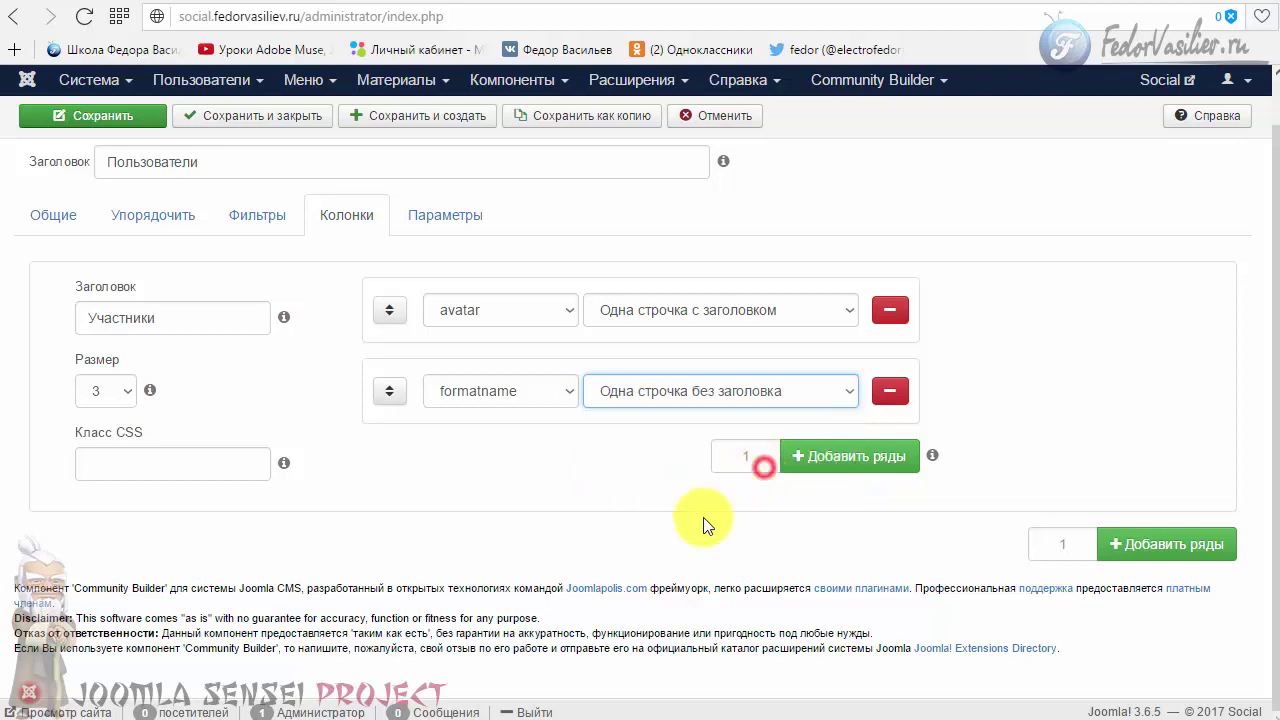
left_click(446, 532)
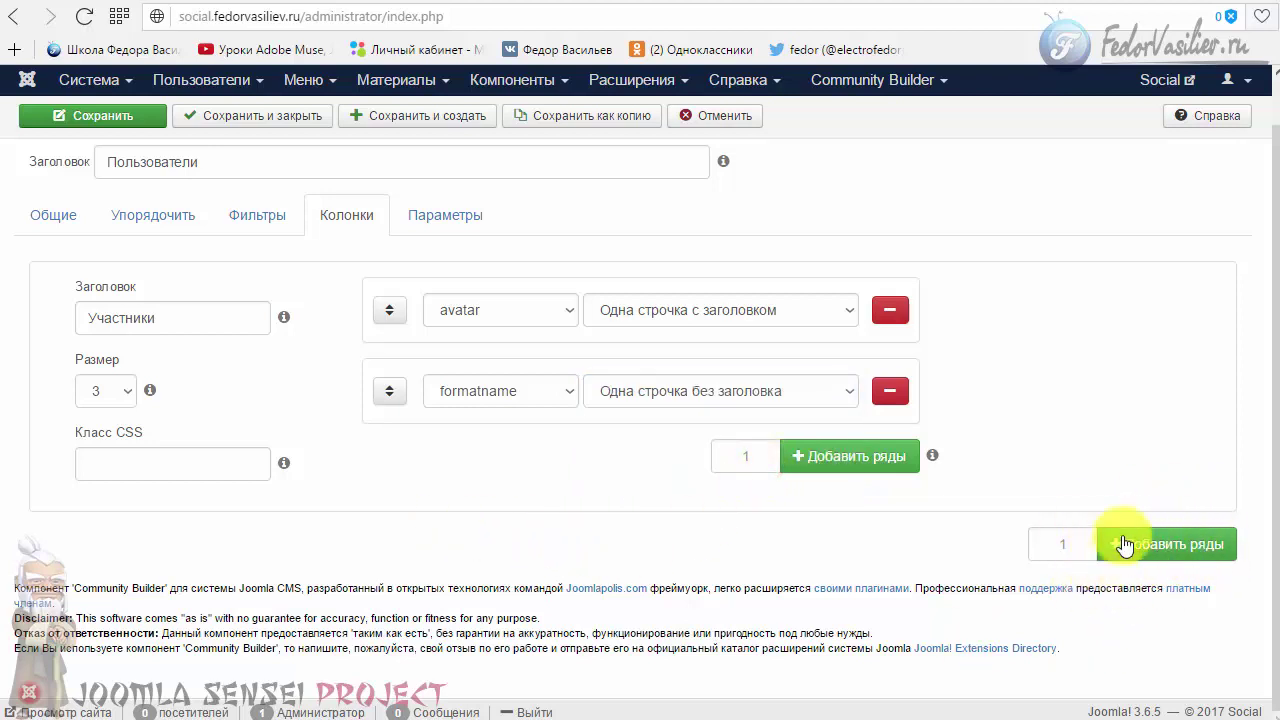
Step: Add a second column to the list and title it "Дата"
left_click(1160, 550)
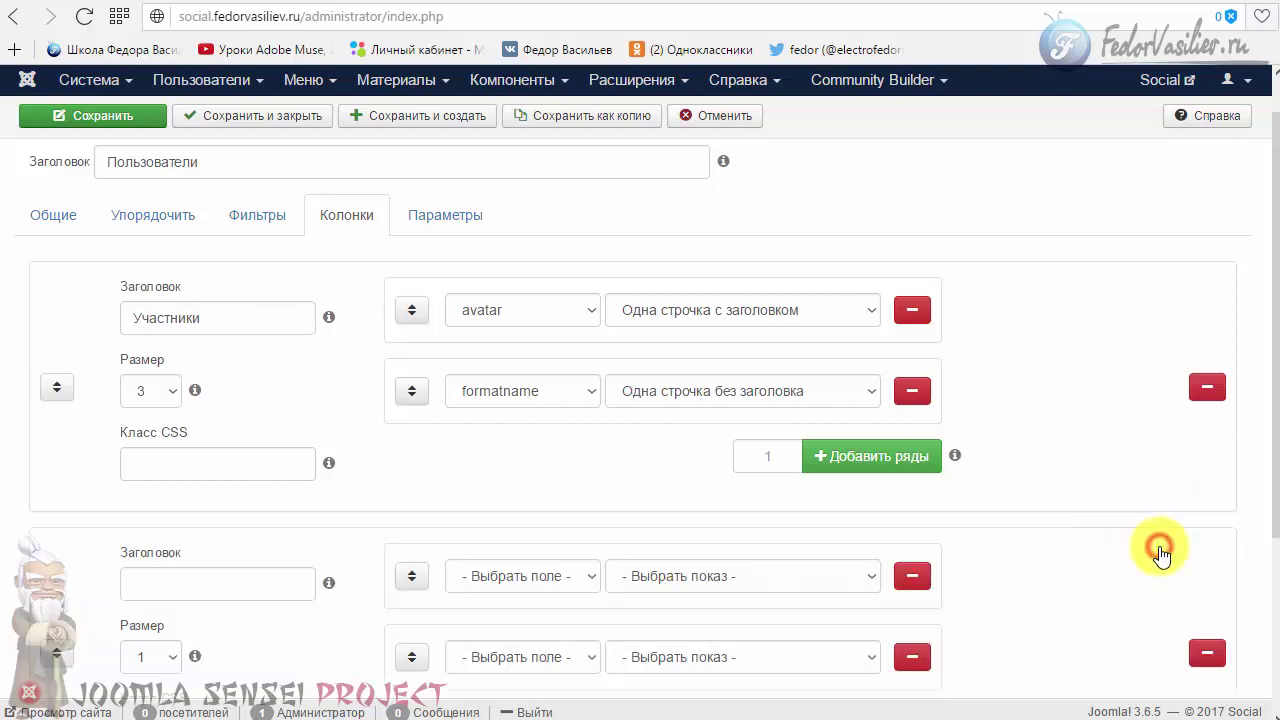
scroll(1059, 499, "down", 1)
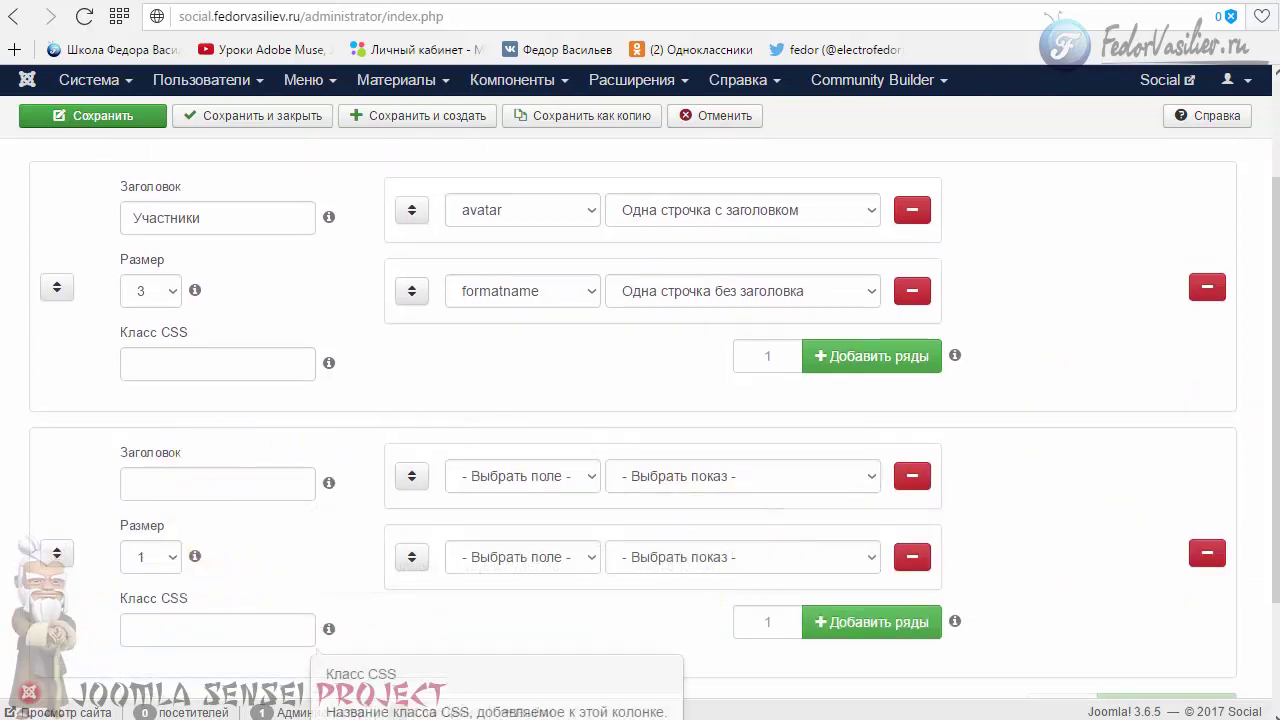
scroll(1000, 550, "down", 1)
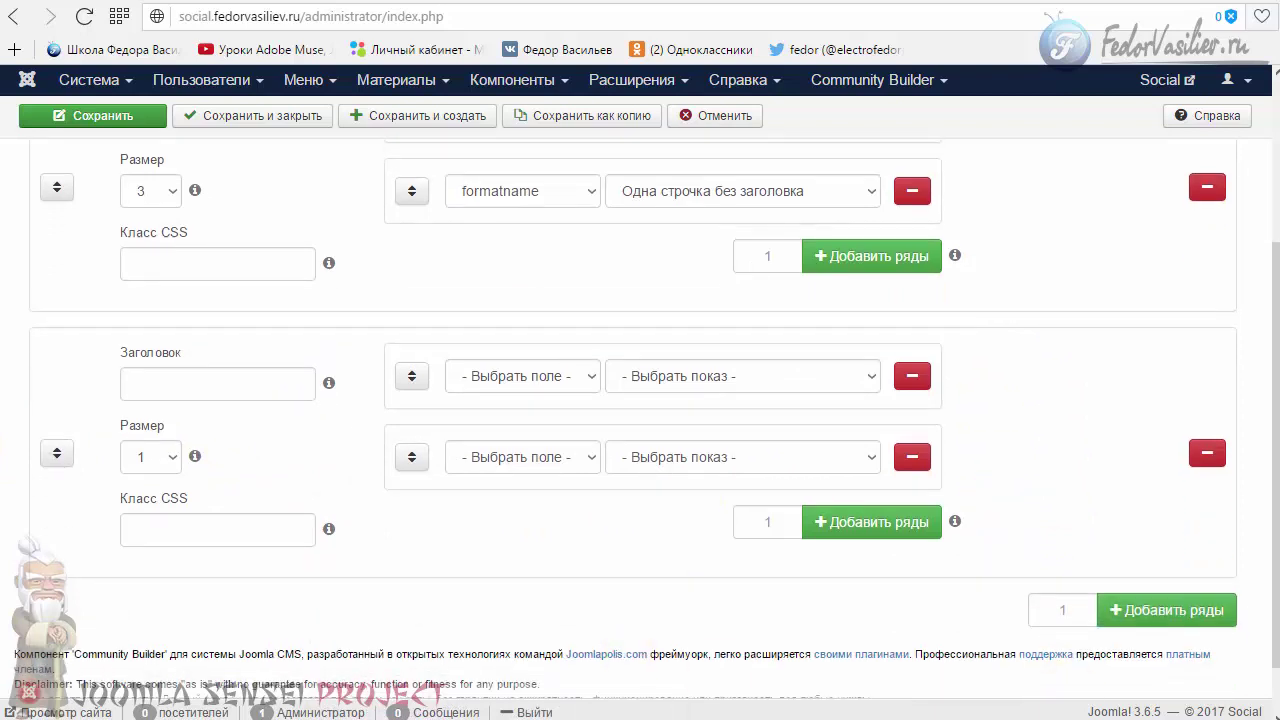
left_click(150, 378)
type("Д")
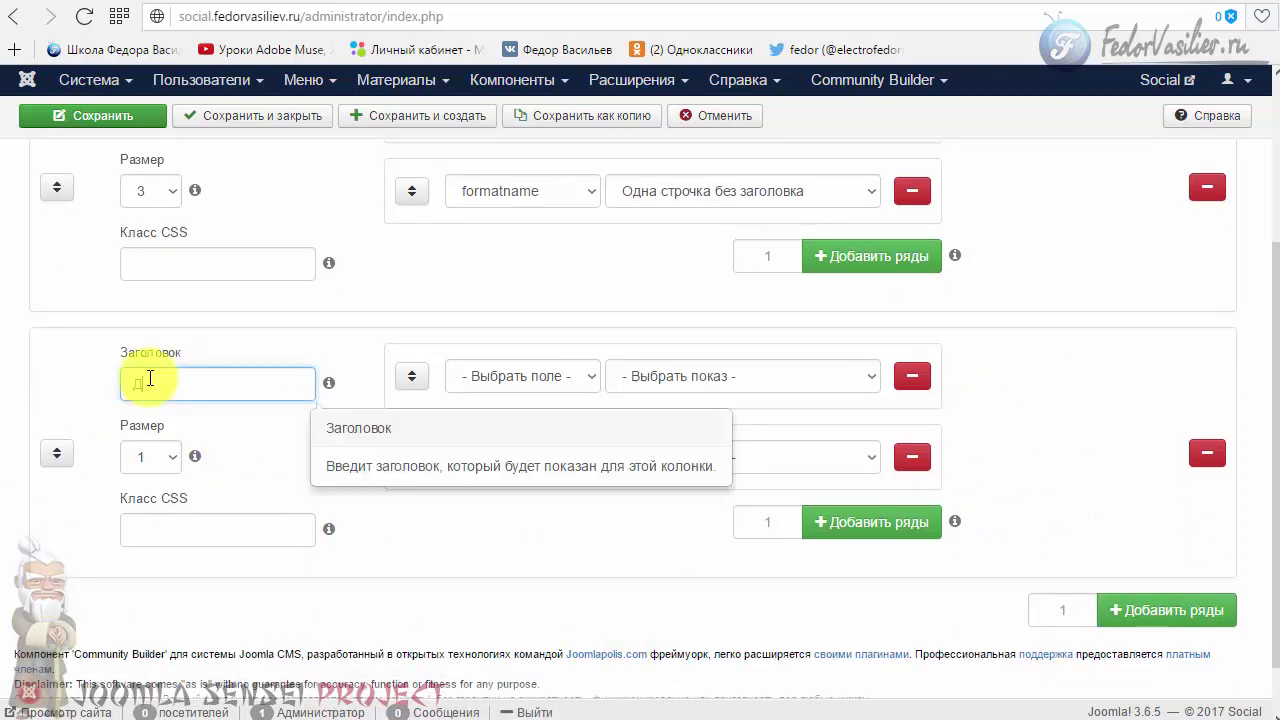
type("ата")
Step: Set the first field of the "Дата" column to onlinestatus, displayed as "Одна строчка с заголовком"
left_click(530, 381)
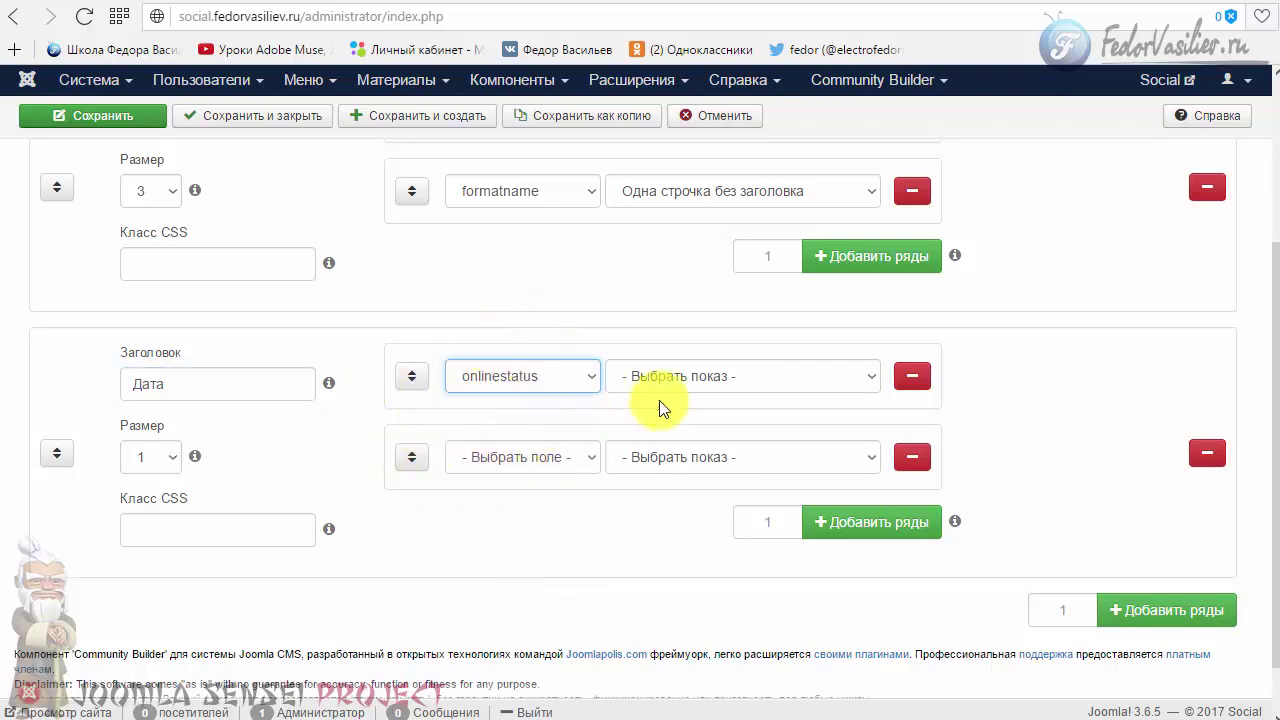
left_click(686, 388)
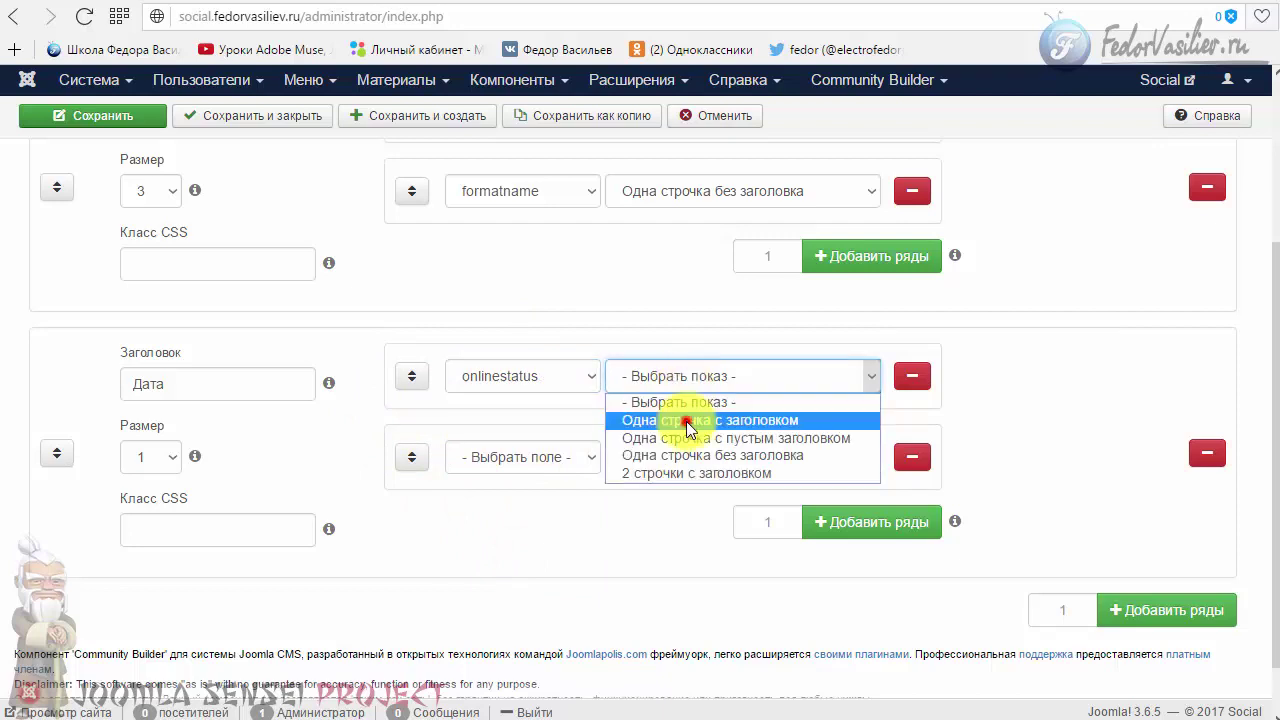
left_click(689, 421)
Step: Set the second field of the "Дата" column to registerDate with the display option "Одна строчка с заголовком"
left_click(553, 461)
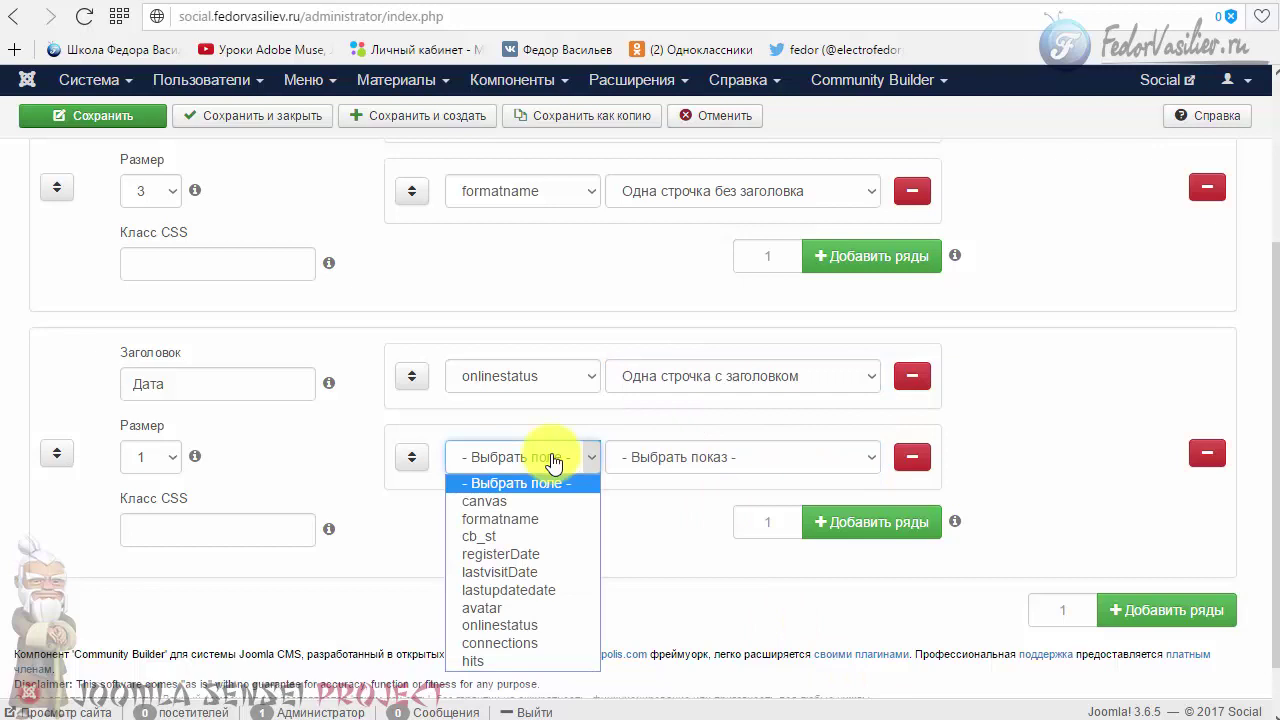
left_click(506, 554)
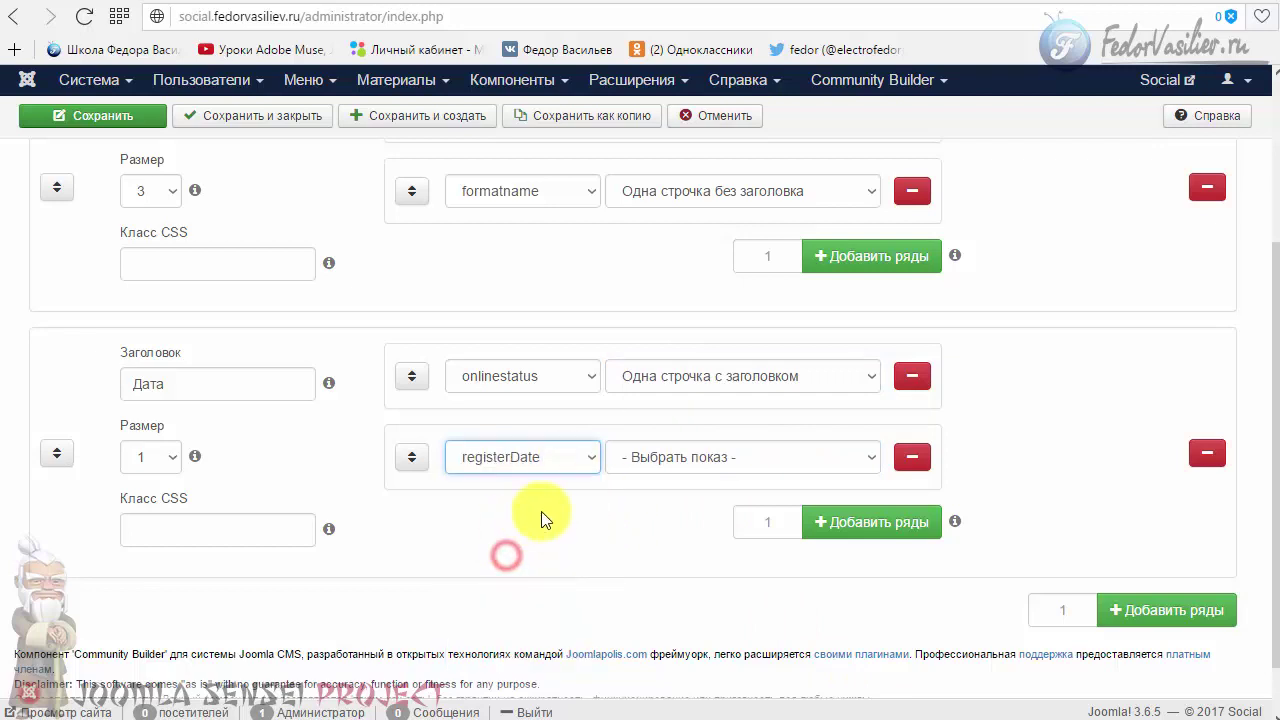
scroll(437, 463, "down", 1)
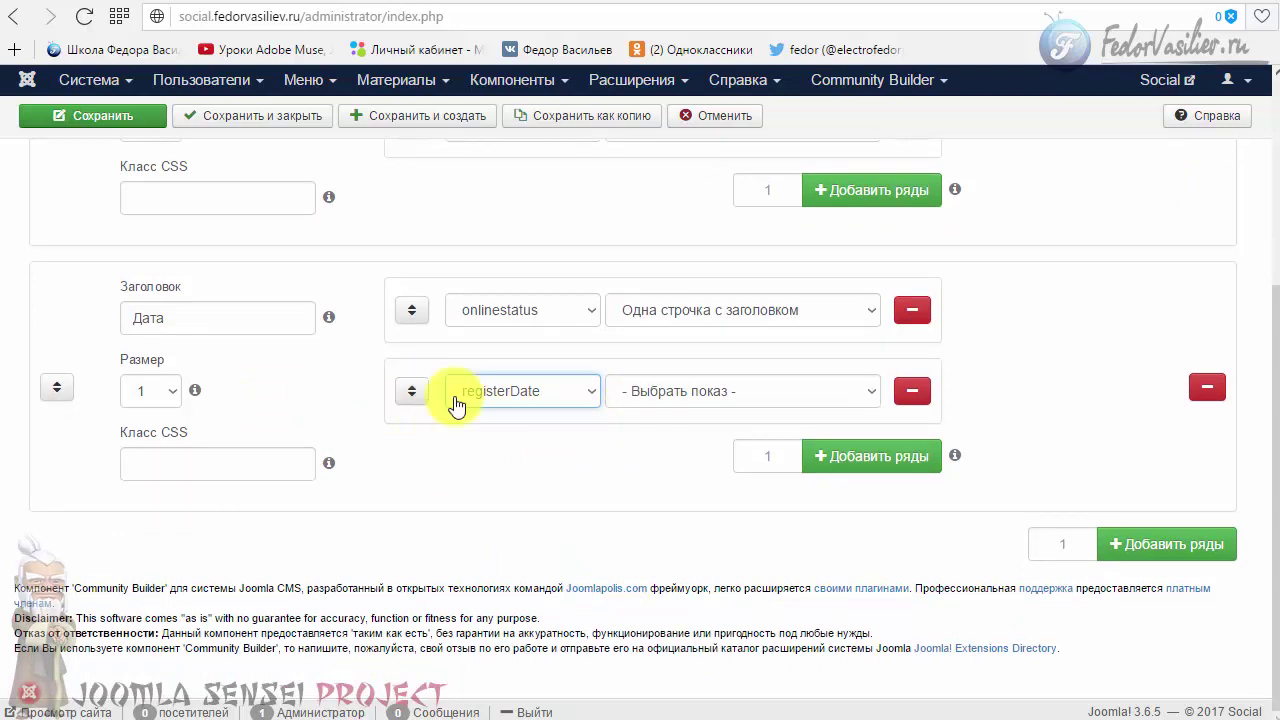
left_click(714, 392)
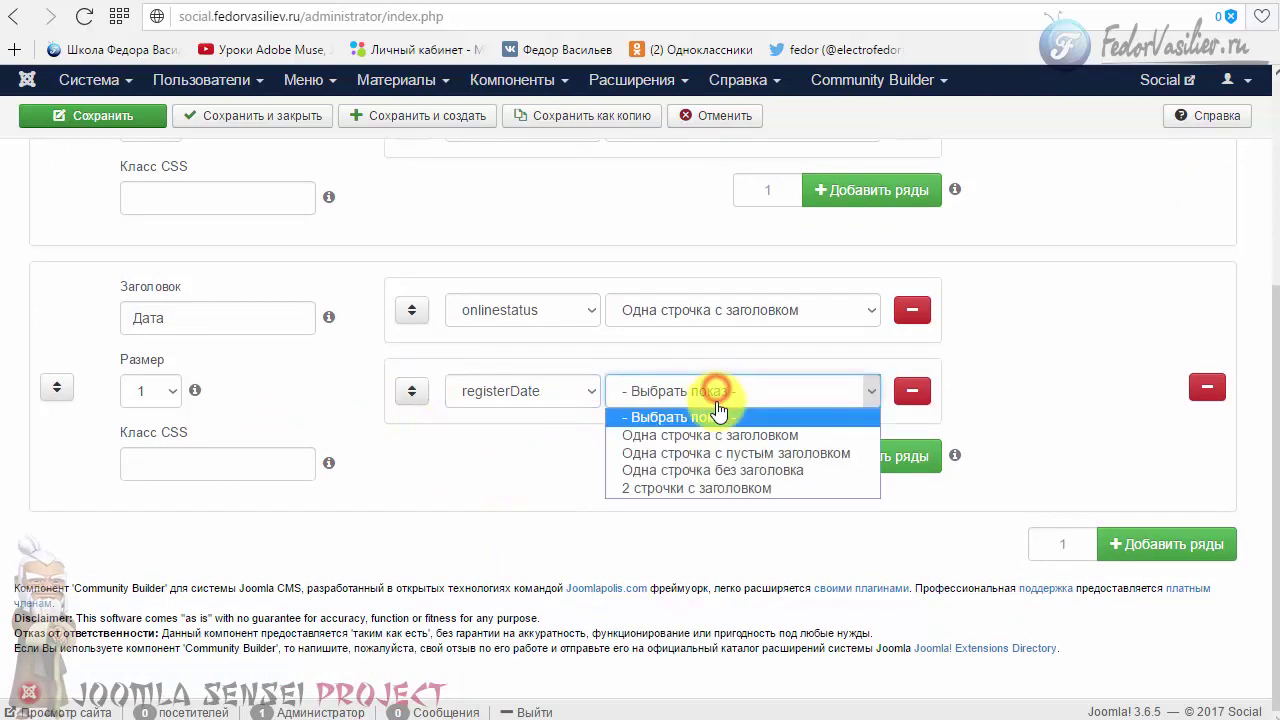
left_click(718, 436)
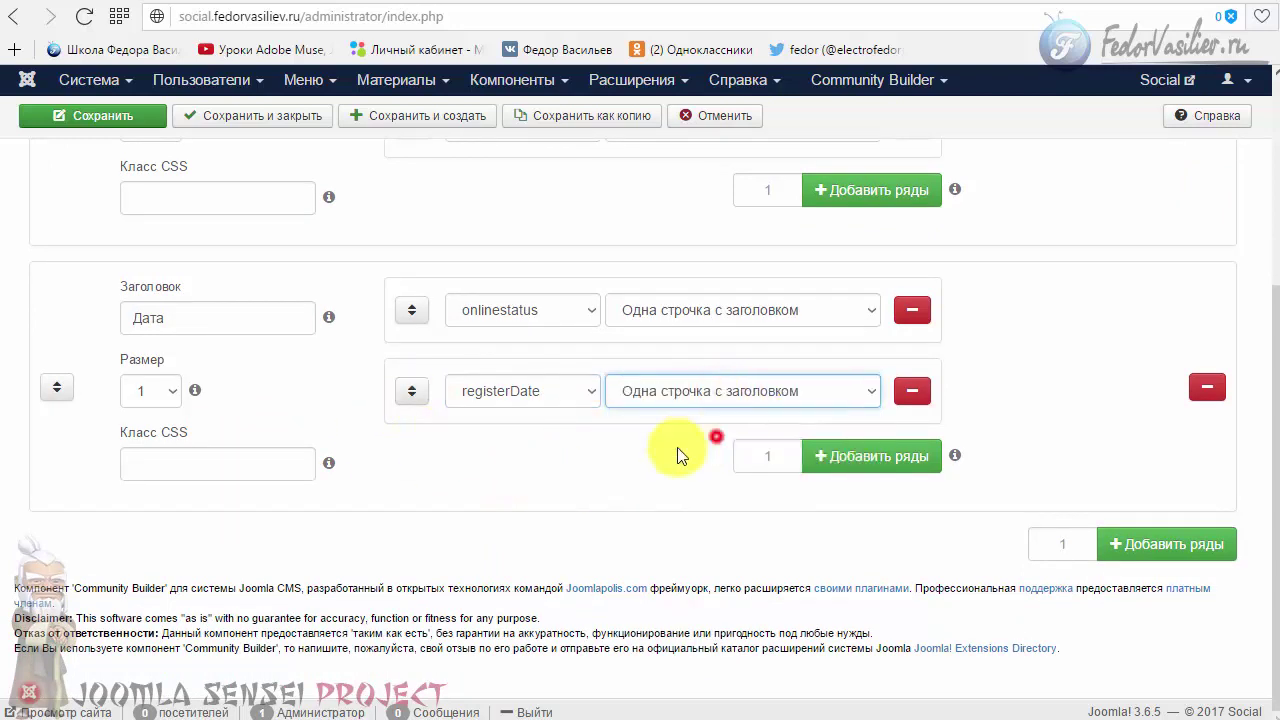
Step: Add a third field row to the "Дата" column with lastupdatedate displayed as "Одна строчка с заголовком"
left_click(905, 465)
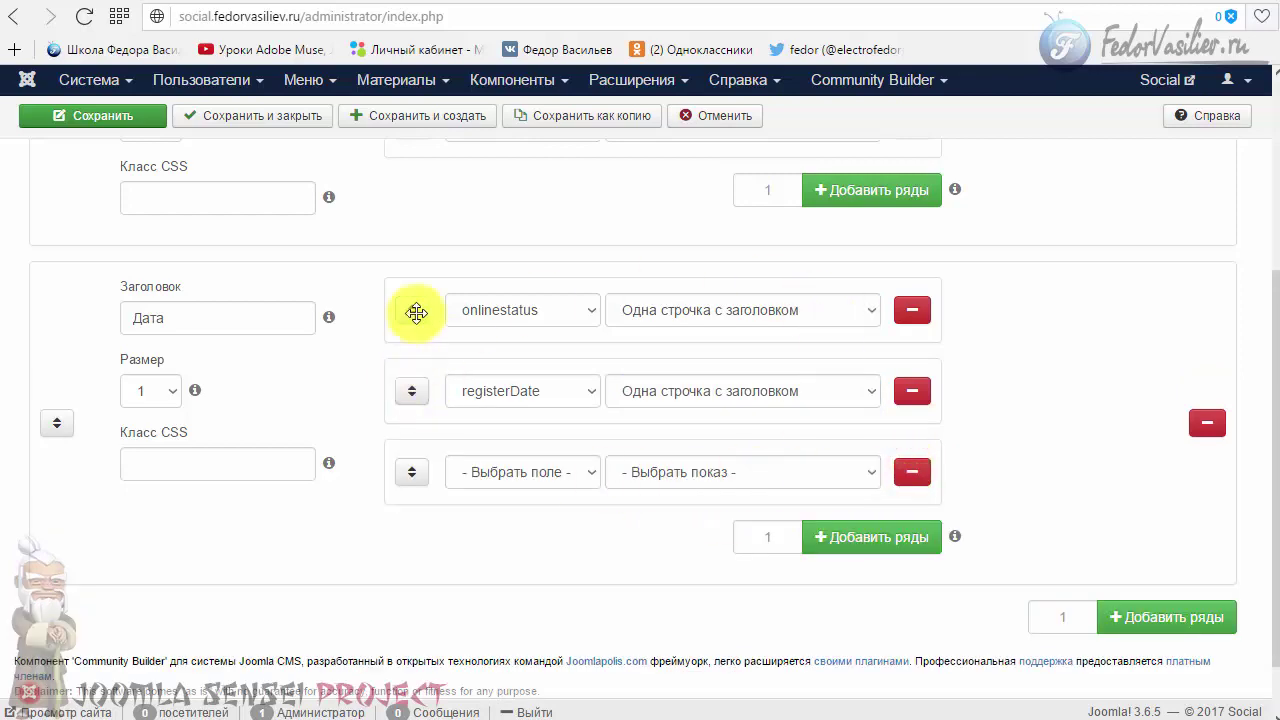
scroll(500, 422, "down", 2)
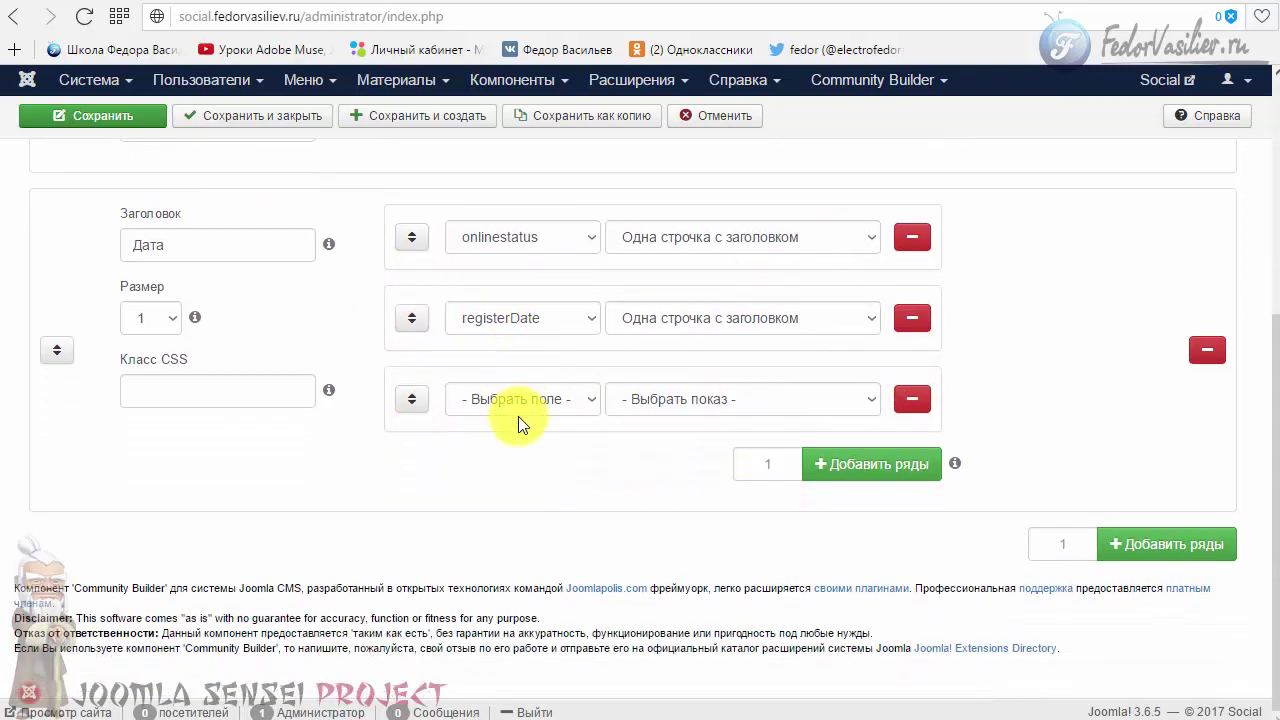
left_click(560, 402)
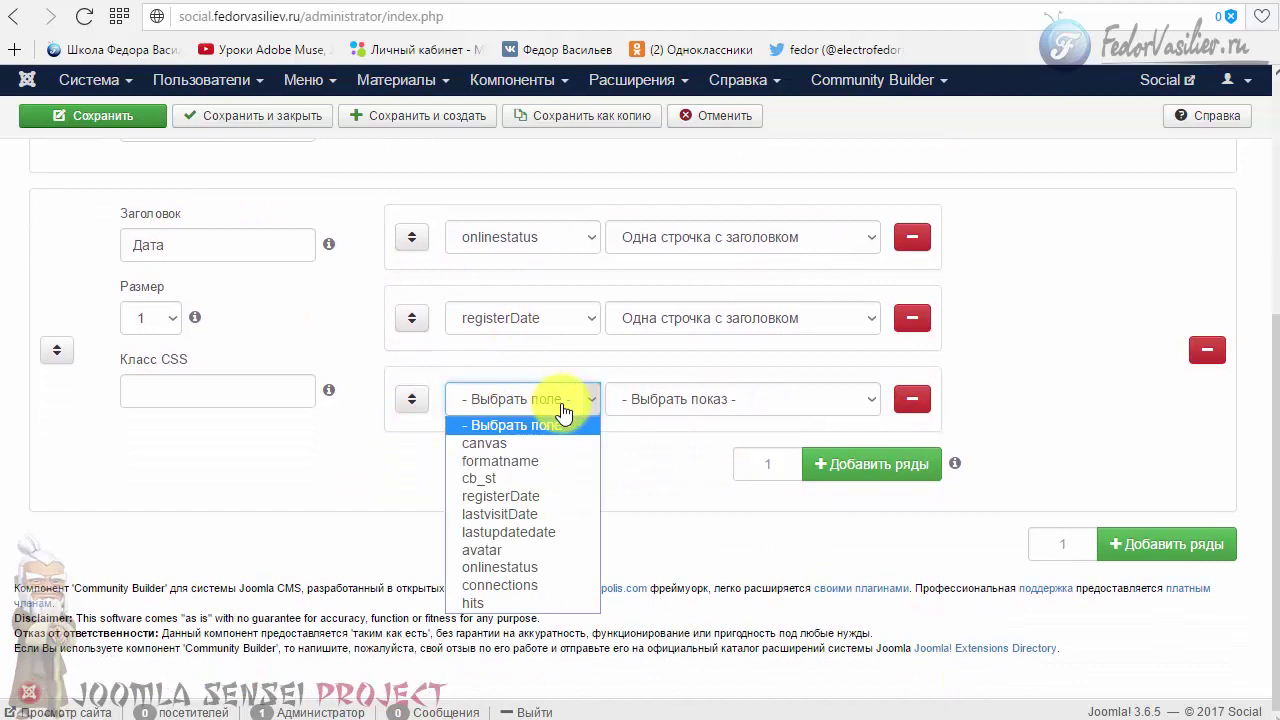
left_click(516, 539)
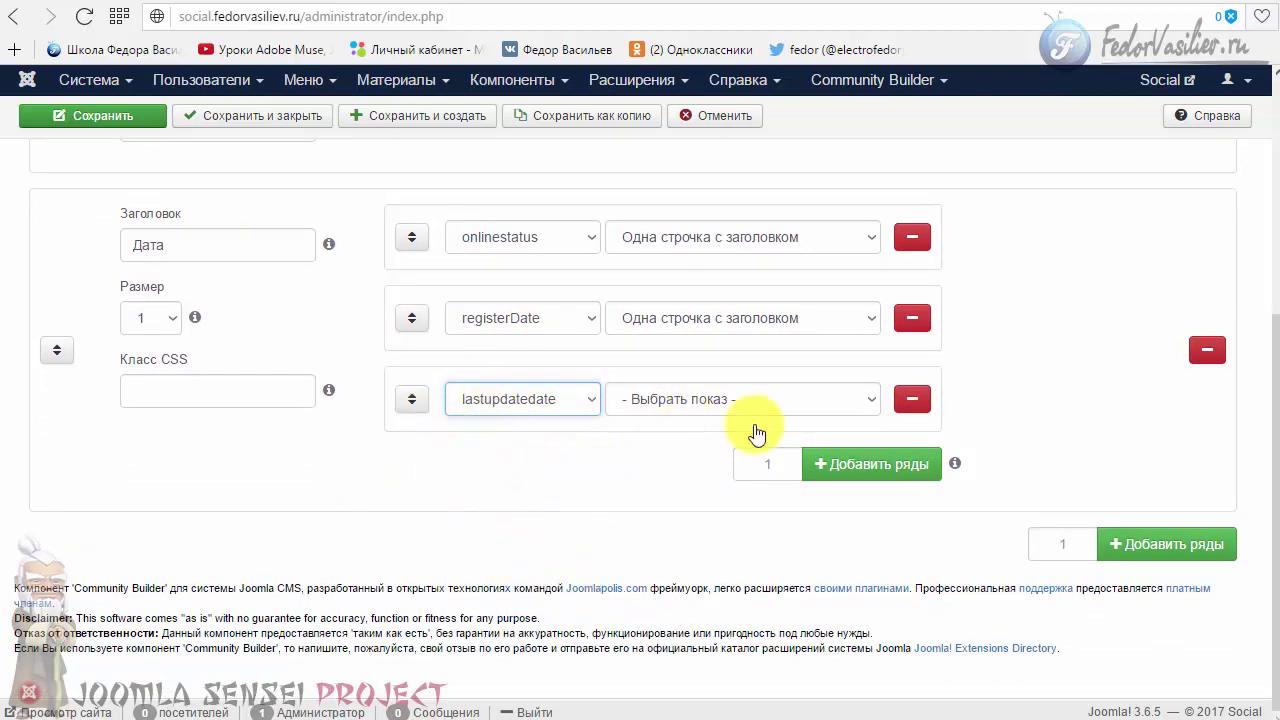
left_click(713, 405)
left_click(685, 443)
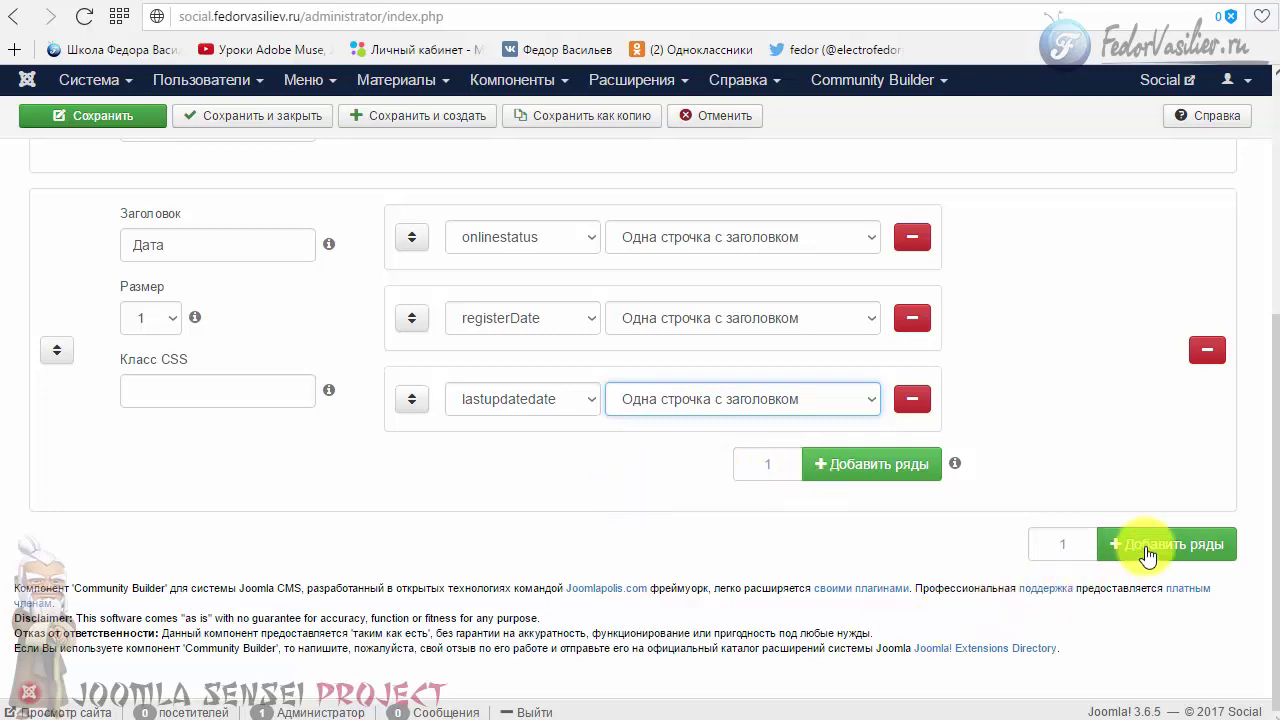
Step: Add a third column to the list and remove its third field row
left_click(1179, 549)
scroll(1150, 480, "down", 3)
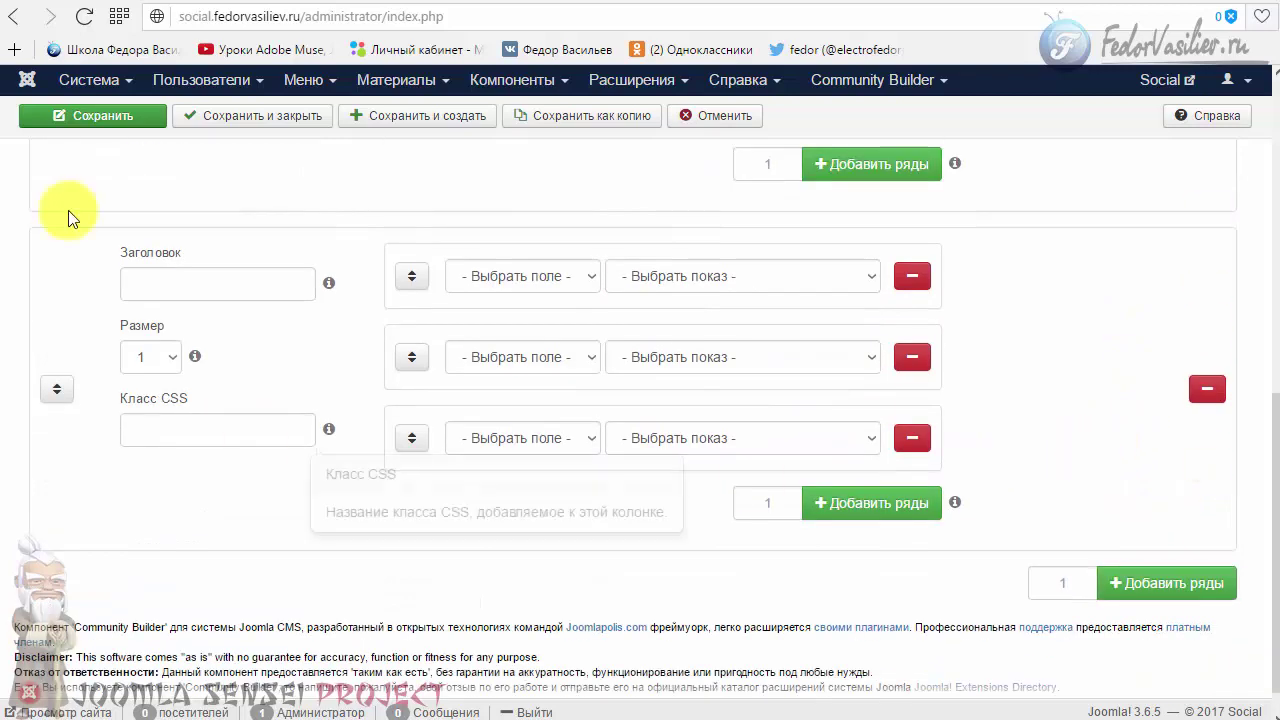
scroll(777, 545, "down", 1)
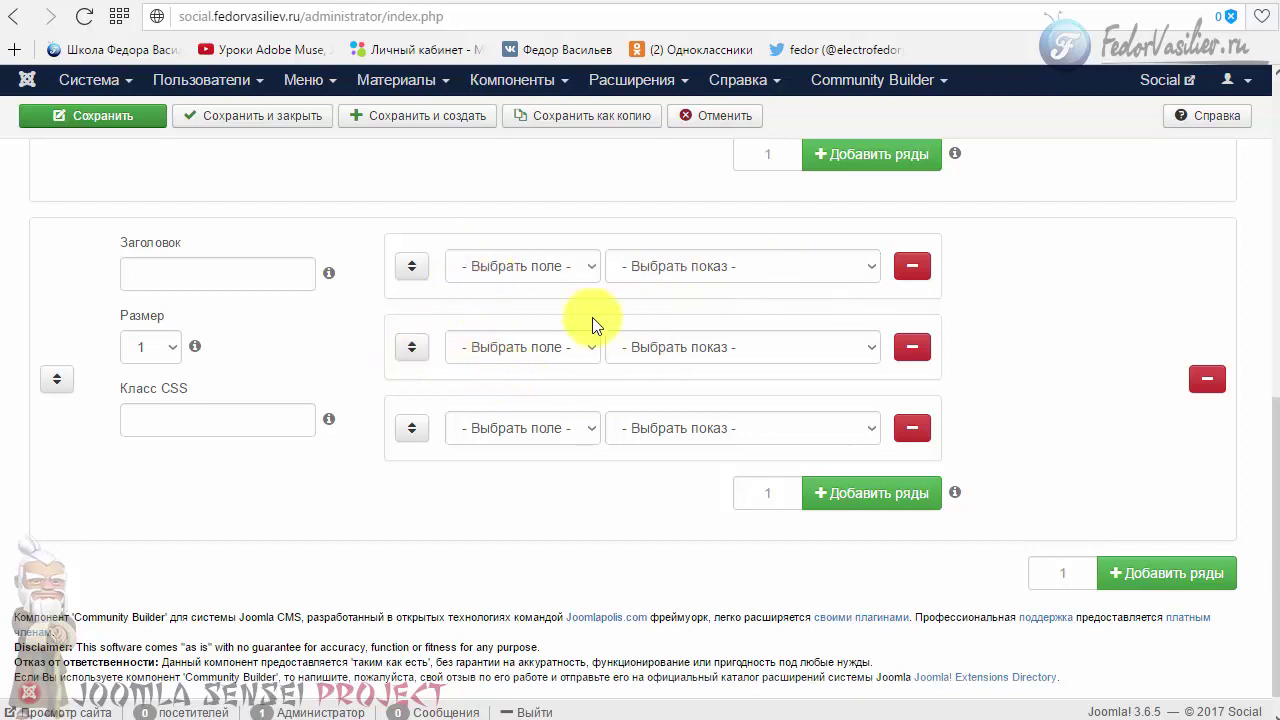
left_click(912, 432)
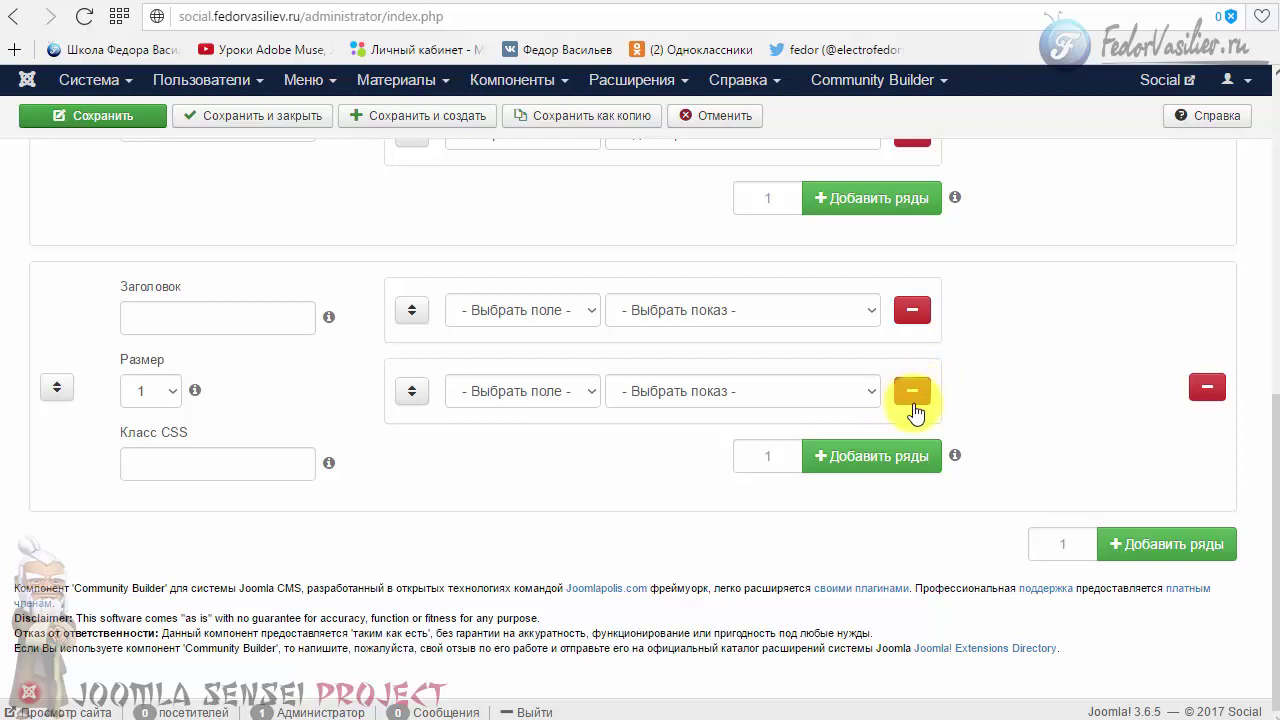
Step: Set the third column's first field to hits, displayed as "Одна строчка с заголовком"
left_click(585, 313)
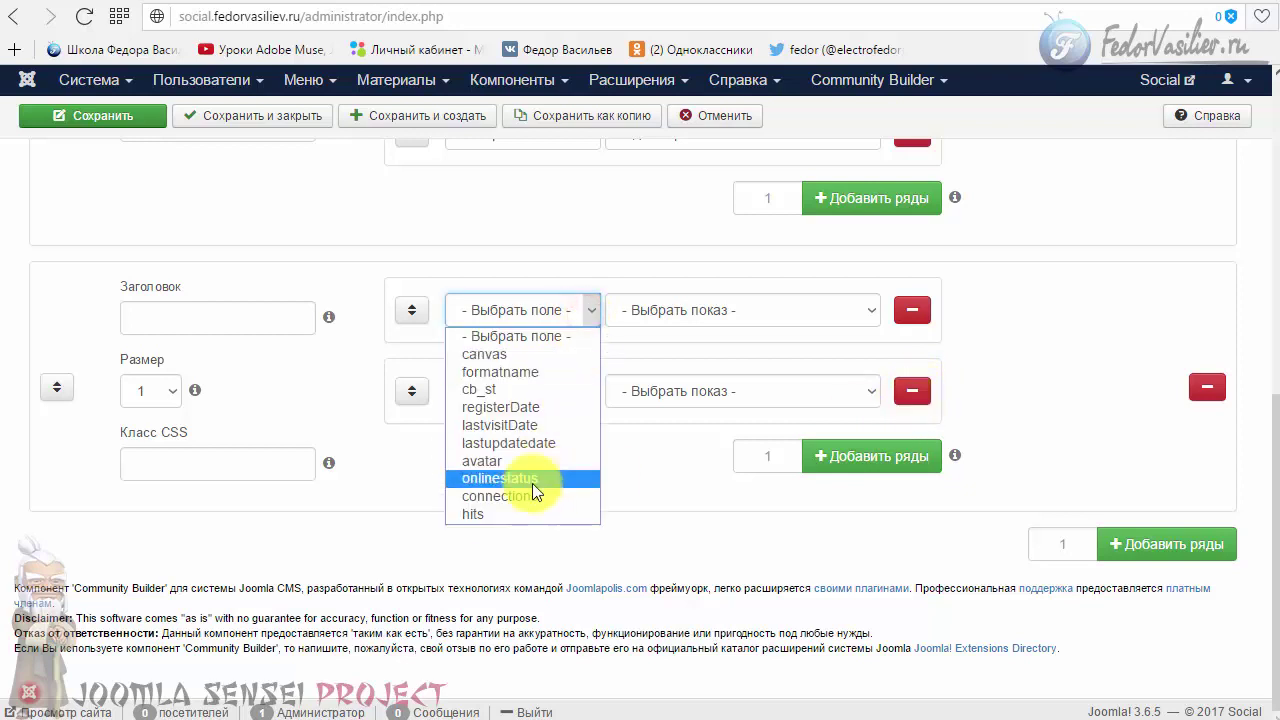
left_click(490, 513)
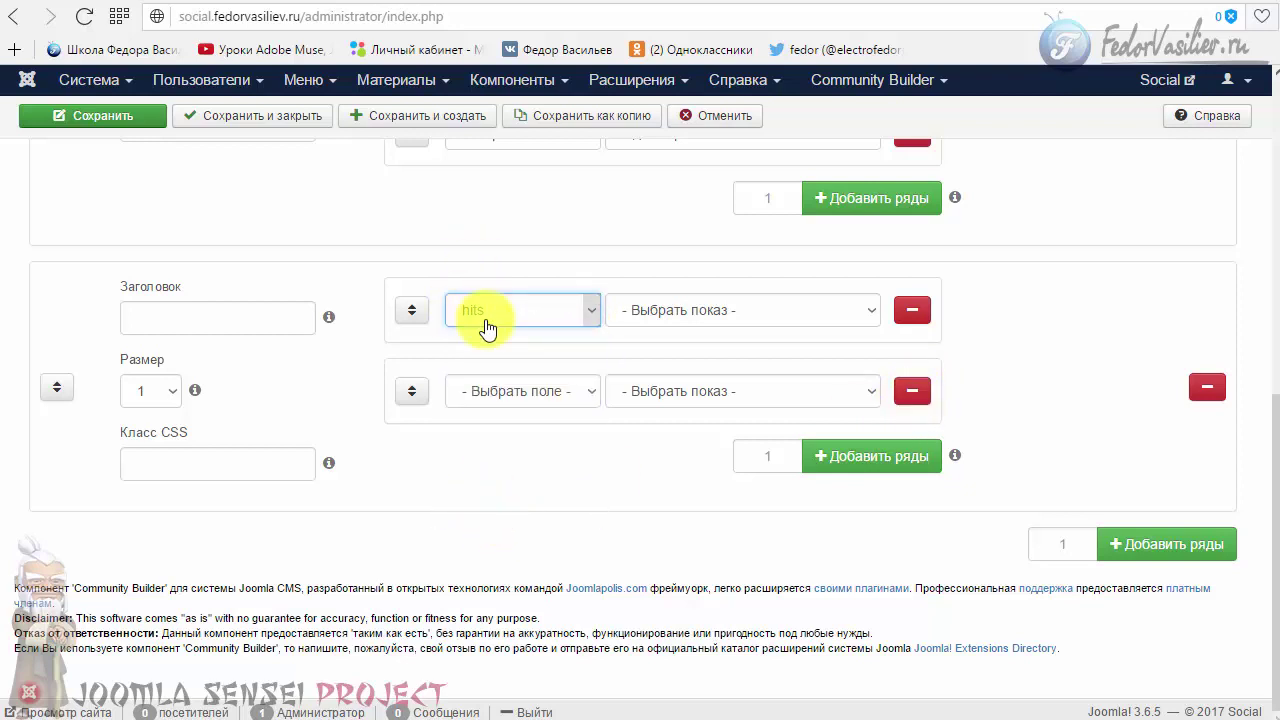
left_click(750, 316)
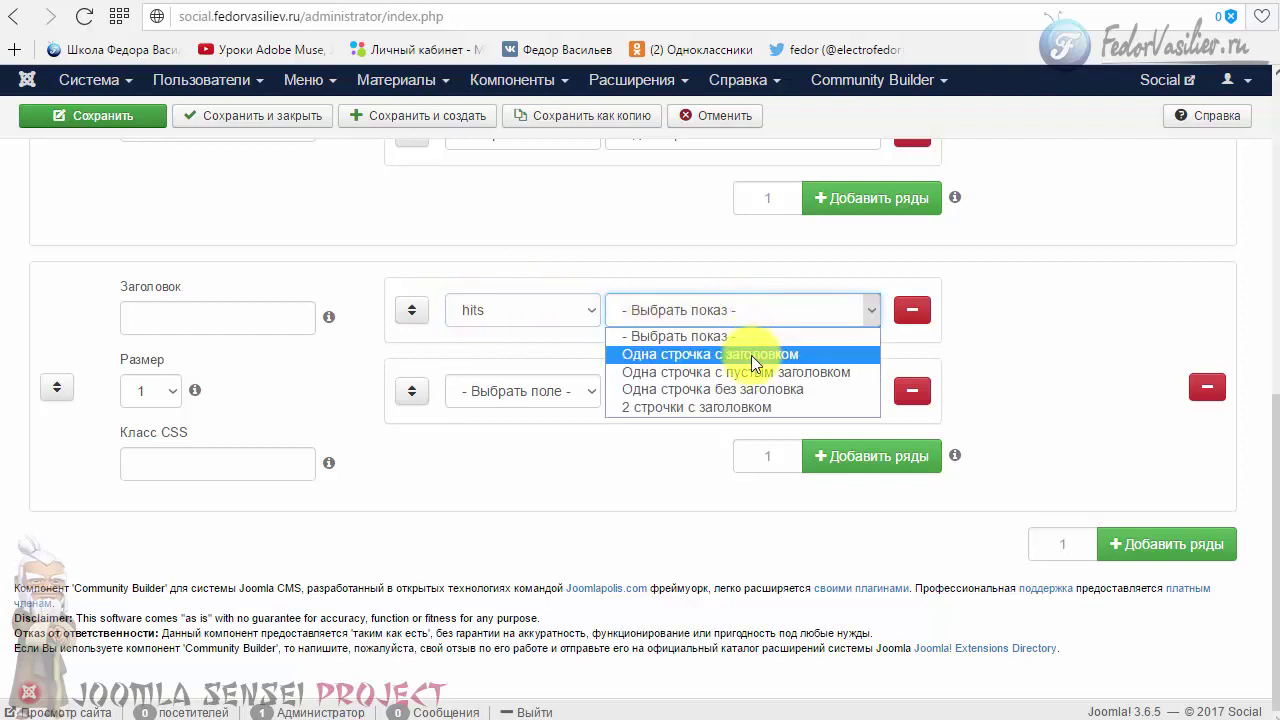
left_click(751, 355)
Step: Set the third column's second field to connections with the display option "Одна строчка с заголовком"
left_click(580, 411)
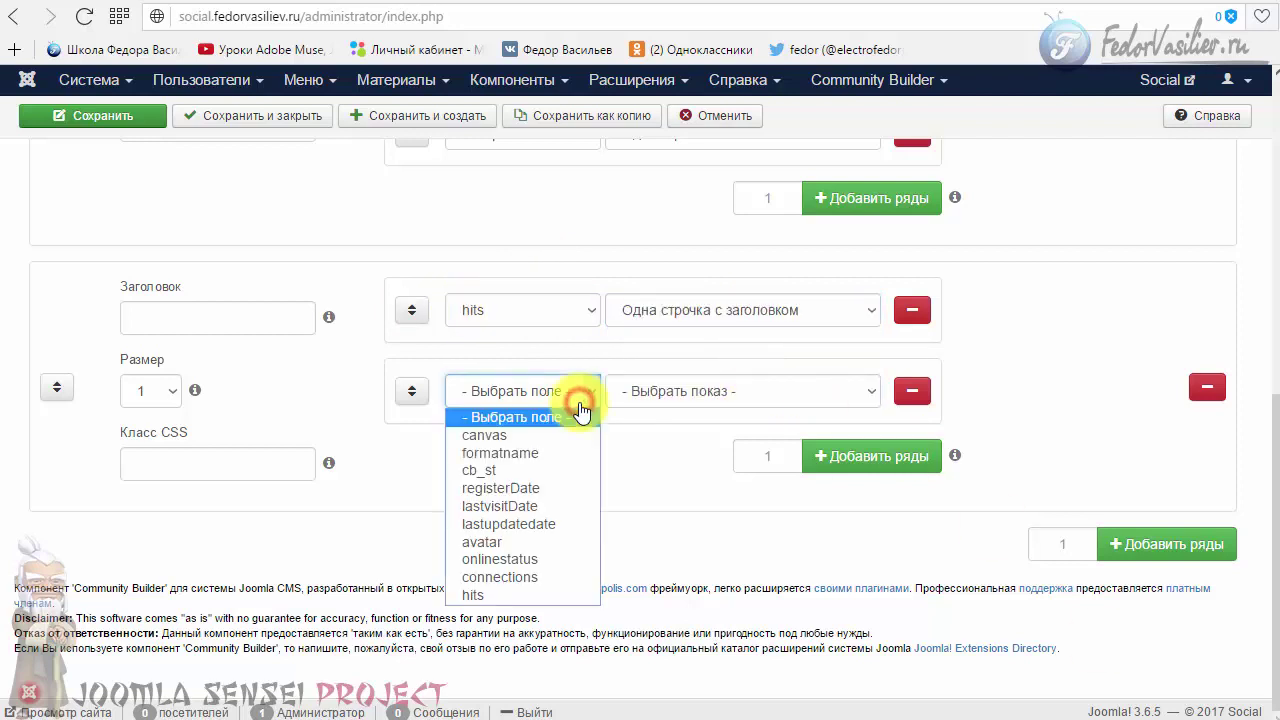
left_click(560, 577)
left_click(795, 395)
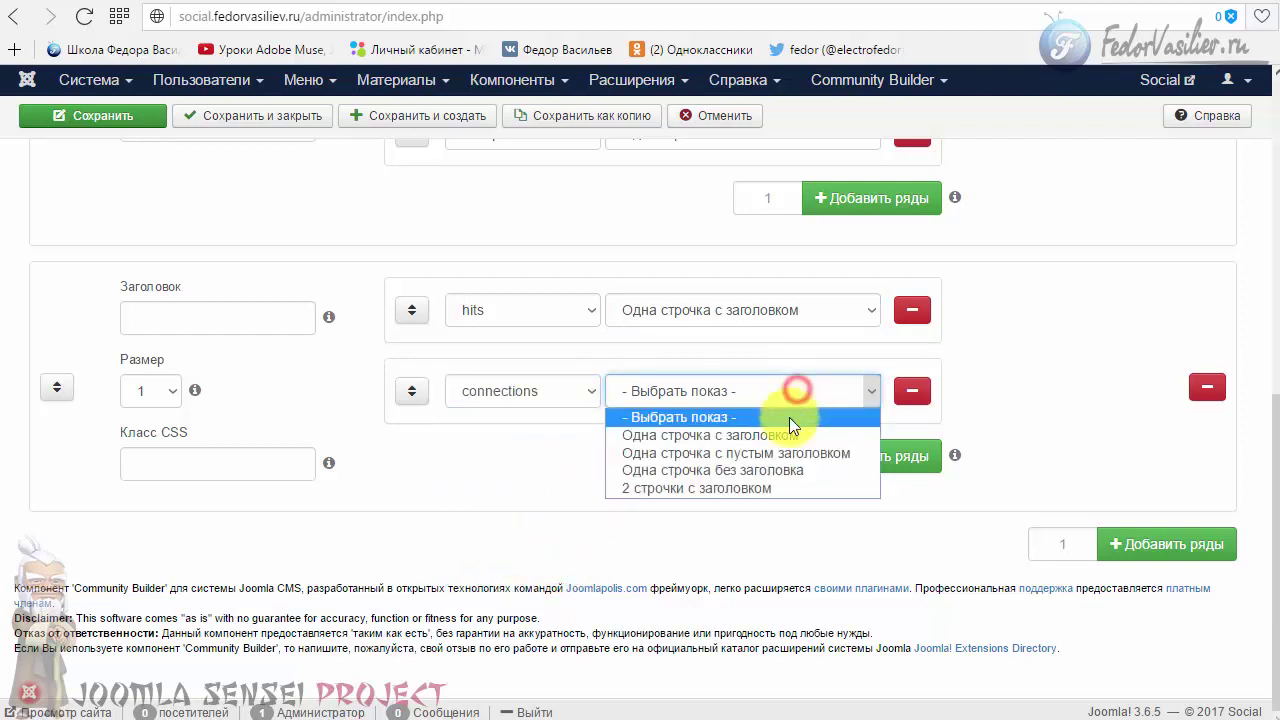
left_click(785, 436)
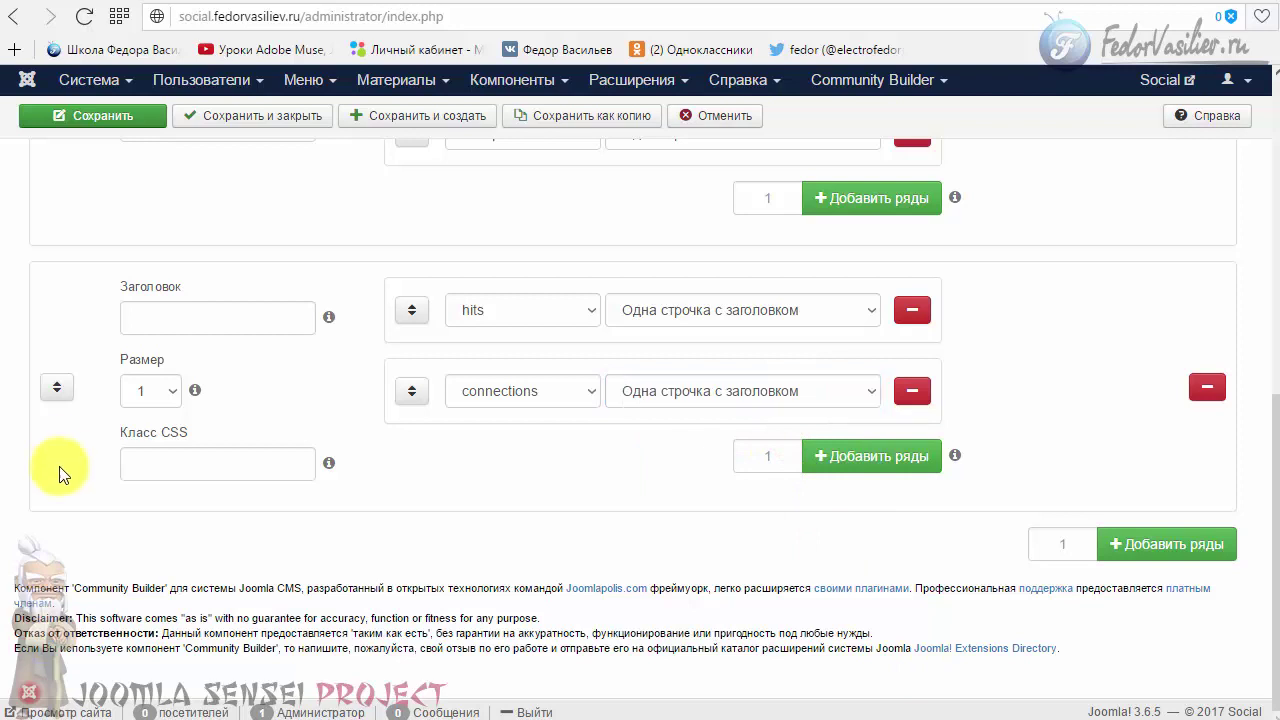
Step: Title the third column "Статистика"
left_click(168, 319)
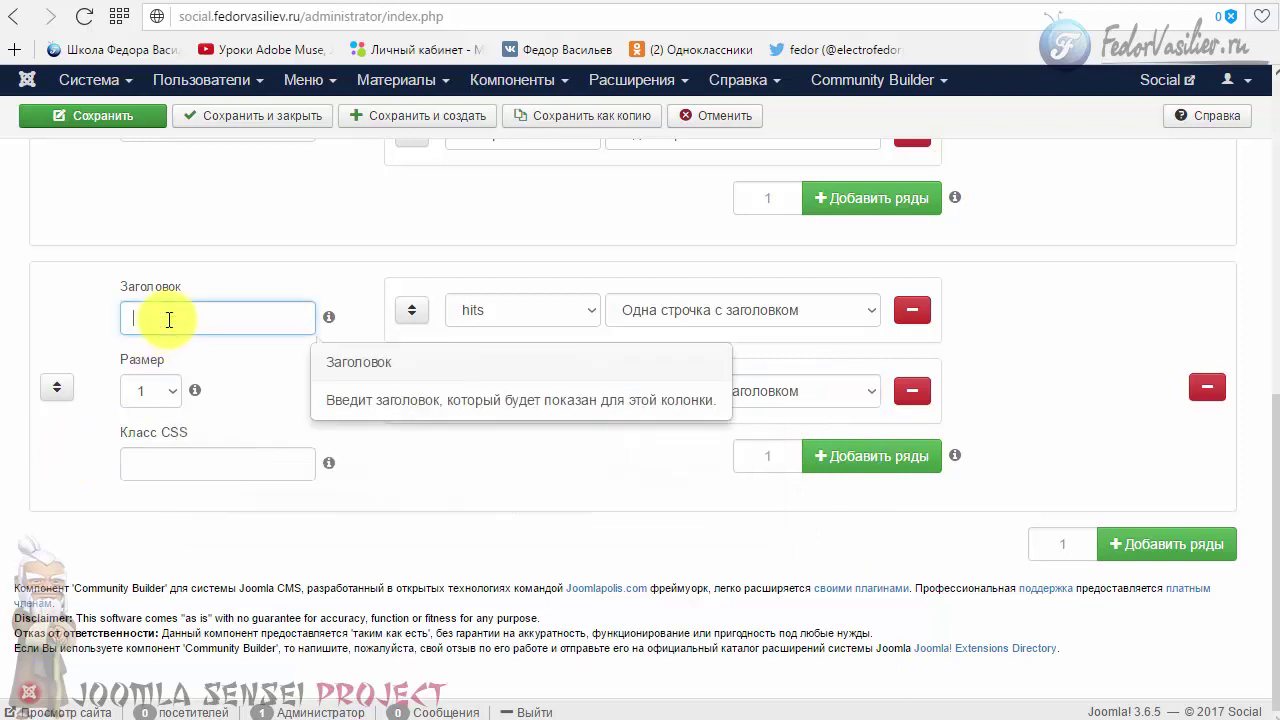
type("Статистика")
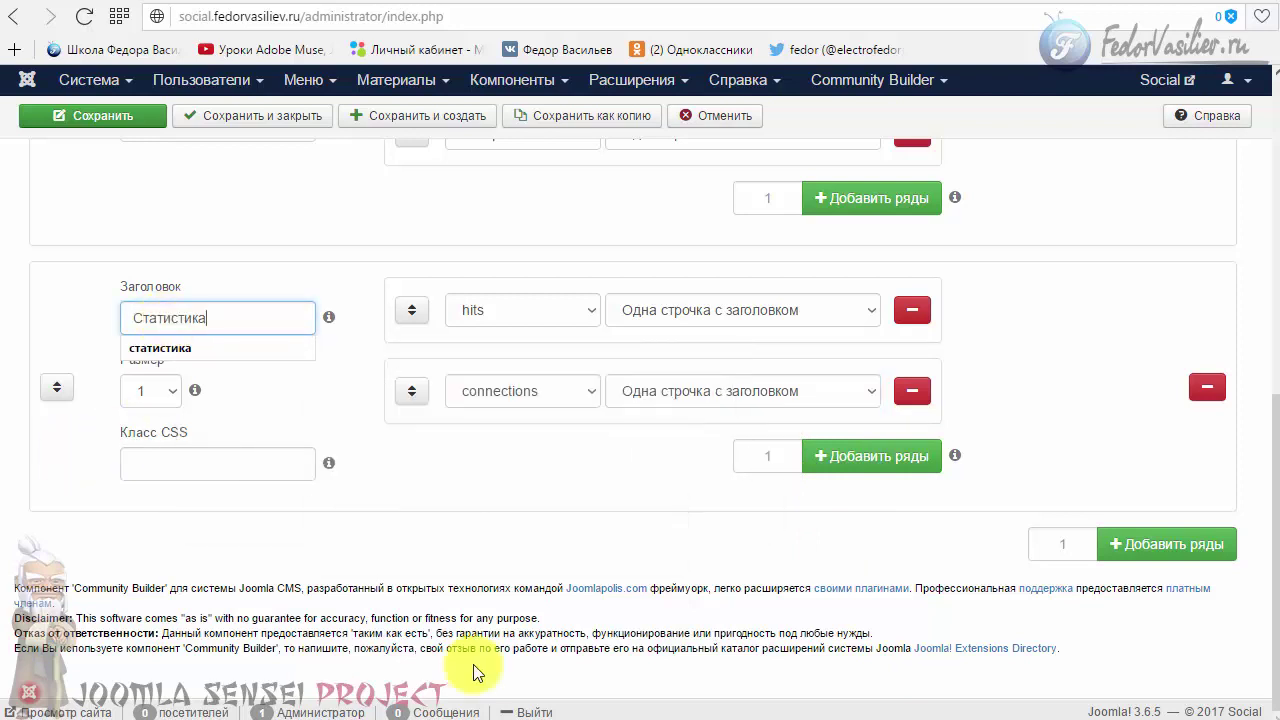
left_click(472, 476)
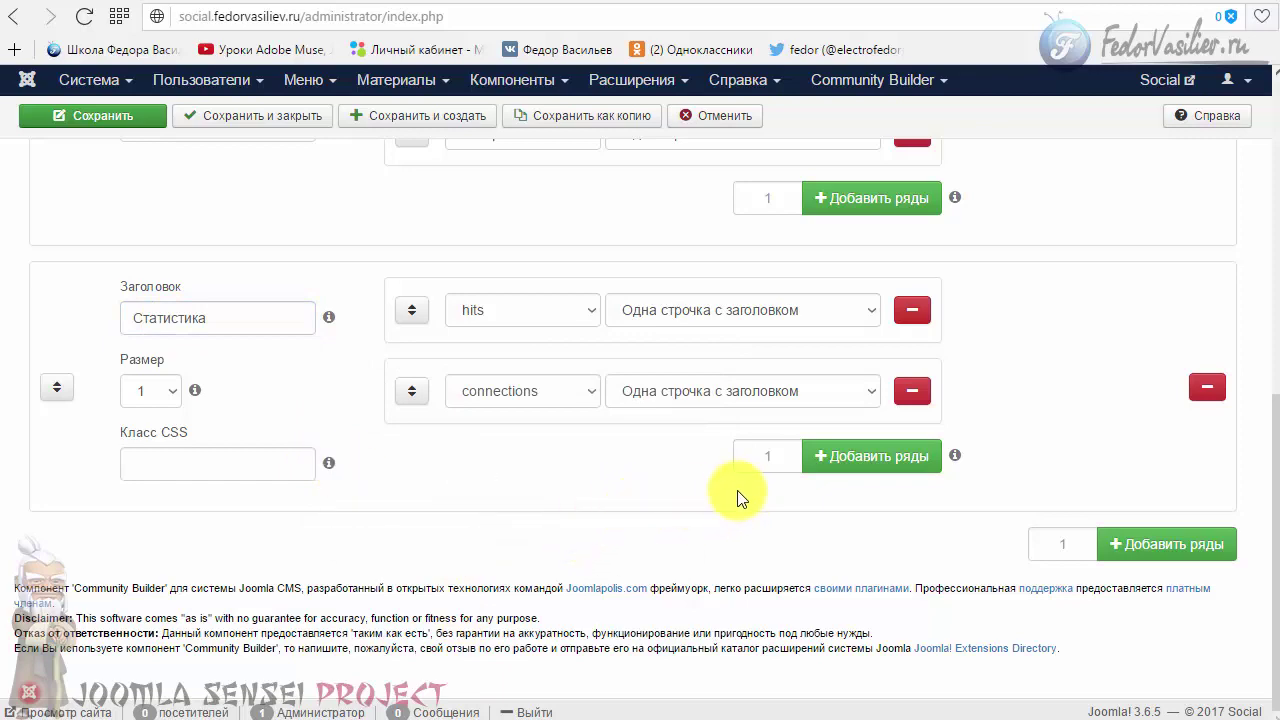
Step: Set the size of the "Участники" column to 4
scroll(560, 527, "up", 2)
scroll(506, 502, "up", 4)
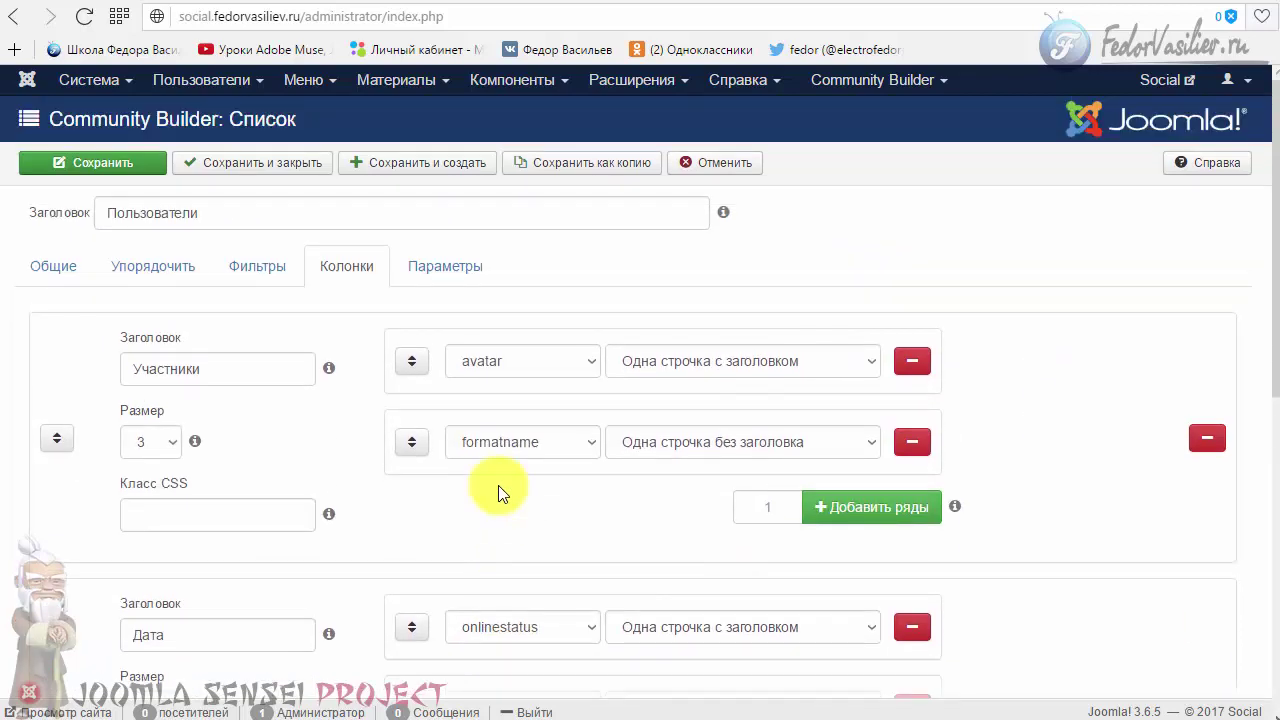
scroll(498, 485, "down", 5)
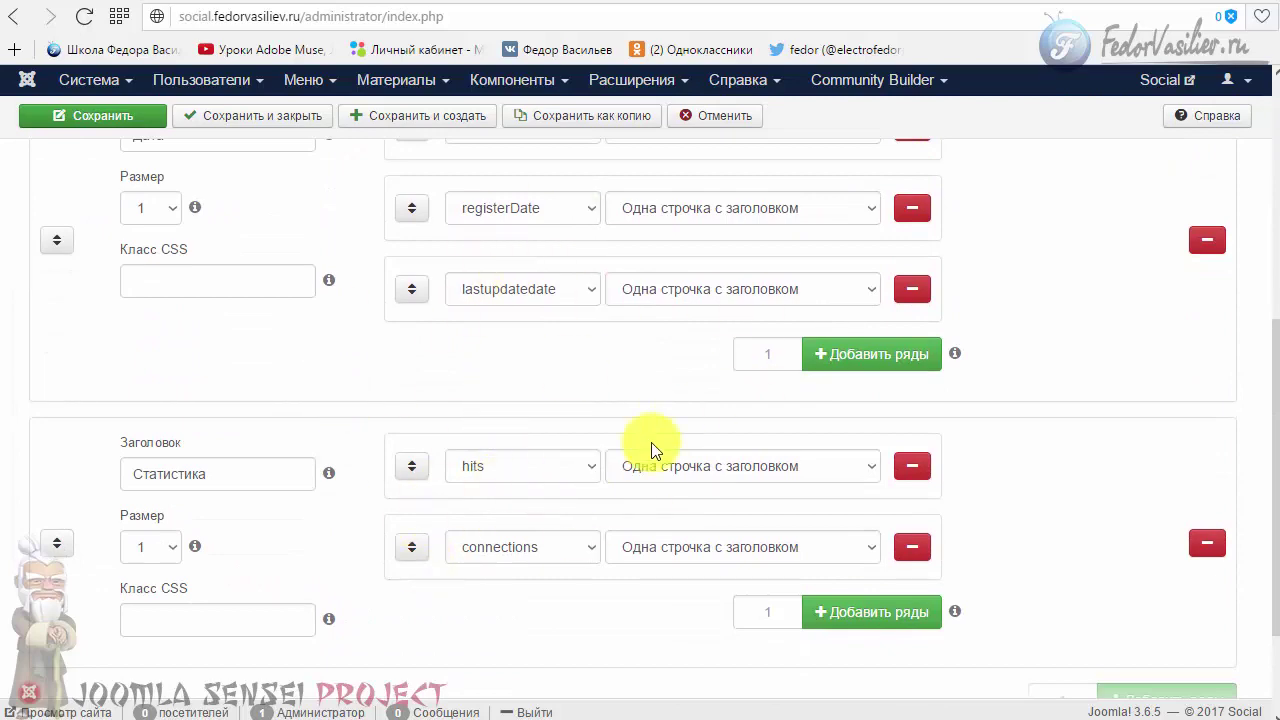
scroll(349, 406, "up", 5)
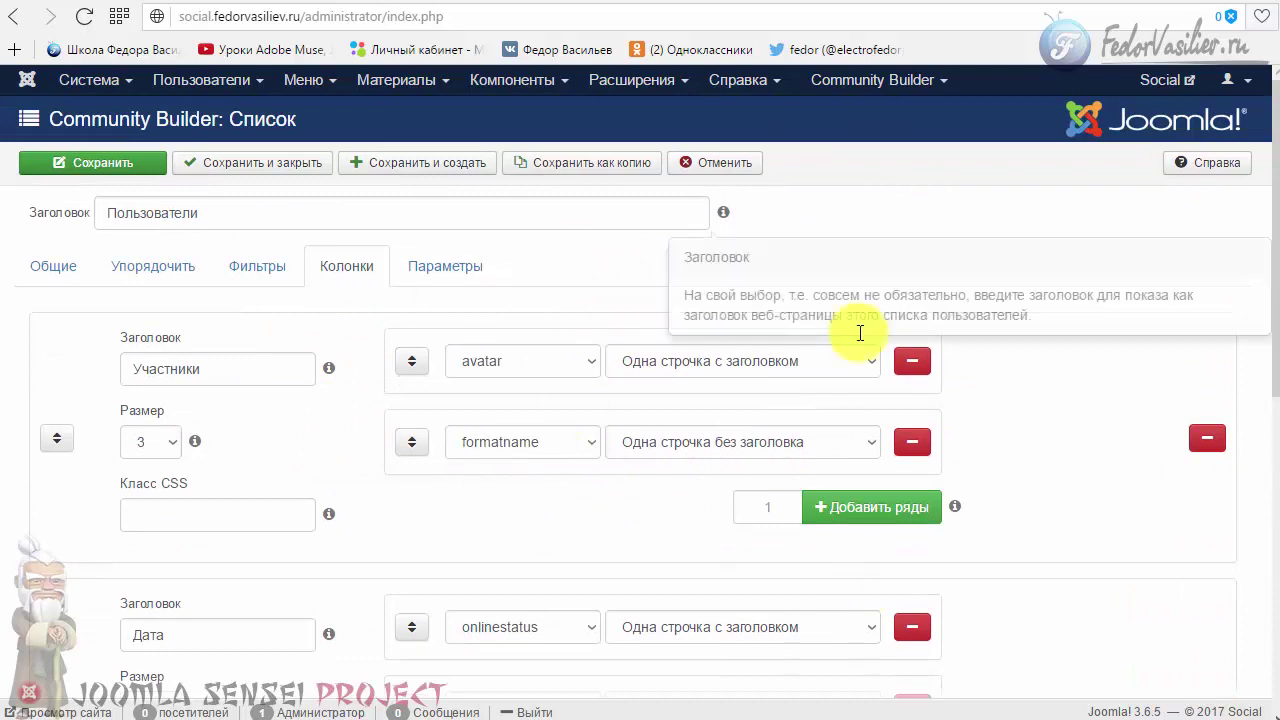
scroll(150, 410, "down", 1)
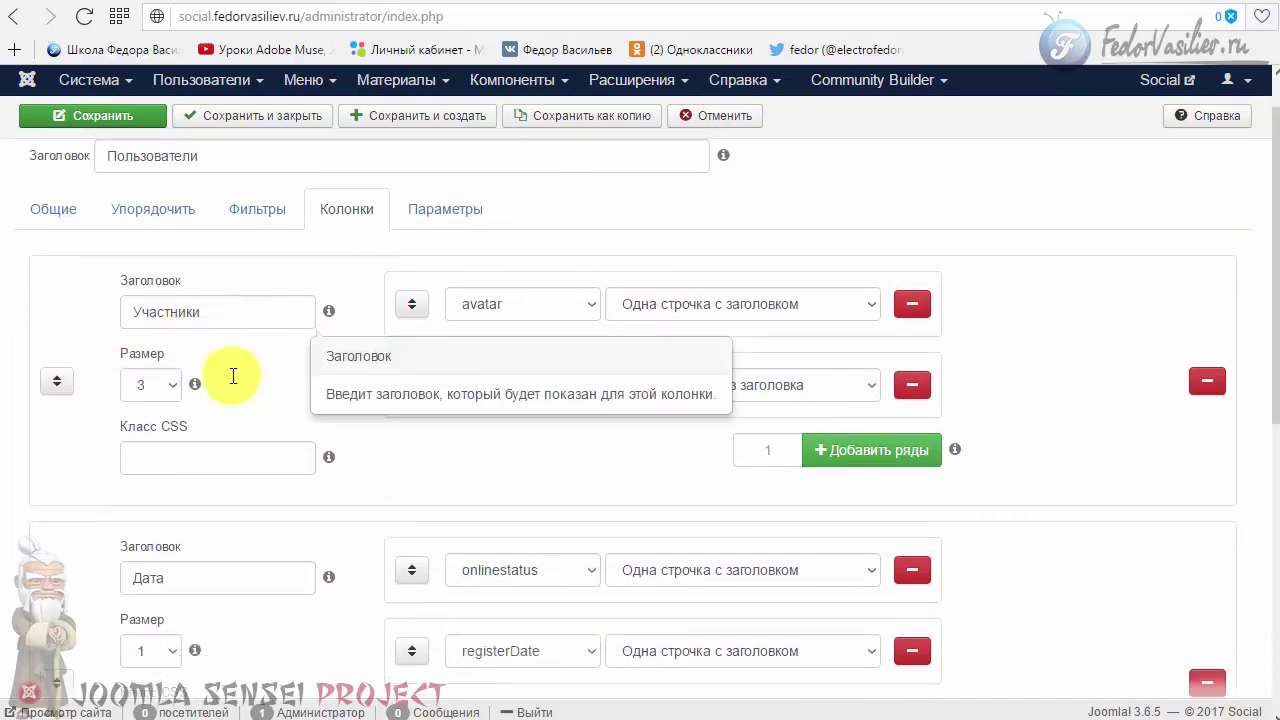
mouse_move(174, 347)
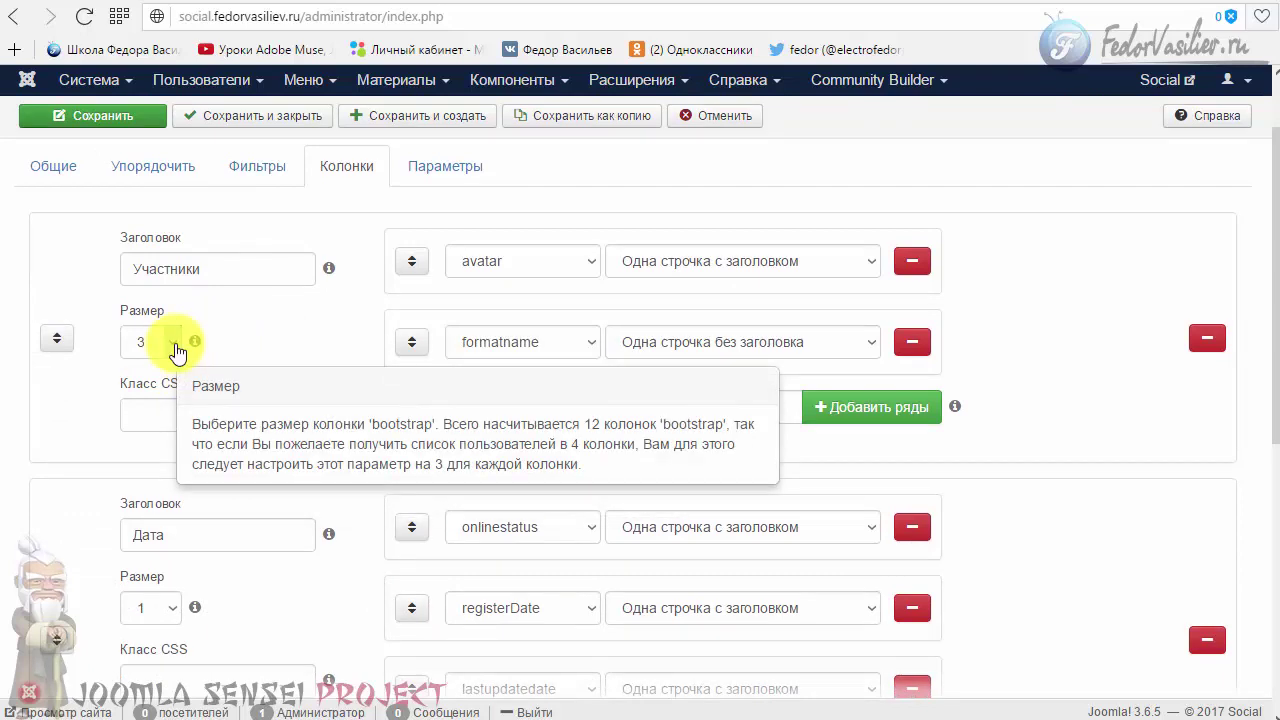
left_click(175, 345)
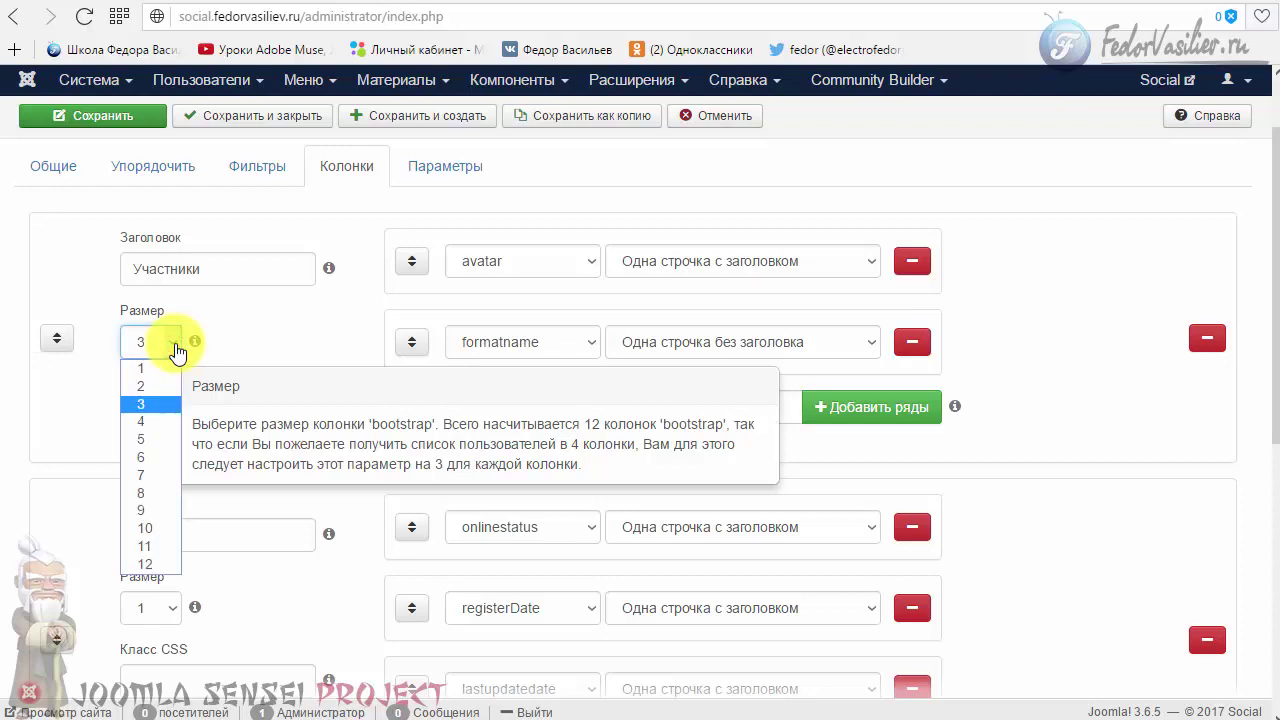
left_click(140, 424)
Step: Set the size of the "Дата" column to 5 and the size of the "Статистика" column to 4
scroll(300, 292, "down", 3)
scroll(594, 291, "up", 2)
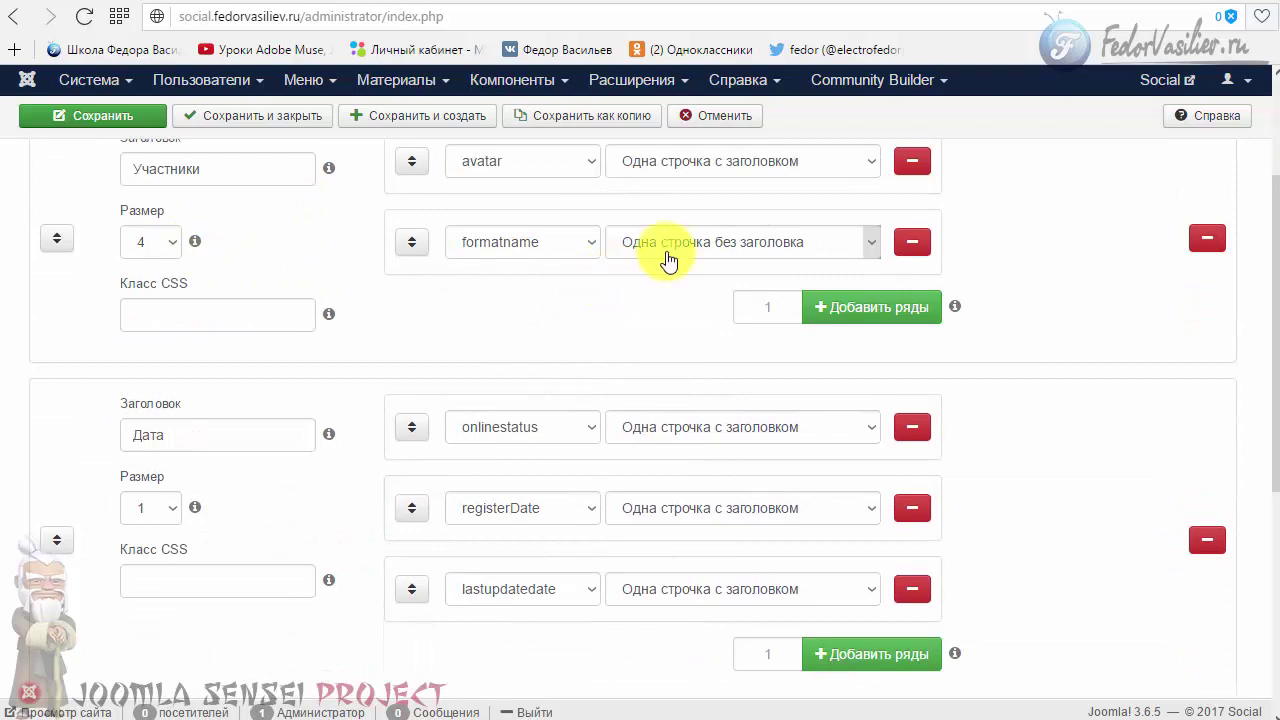
scroll(668, 258, "down", 2)
left_click(163, 310)
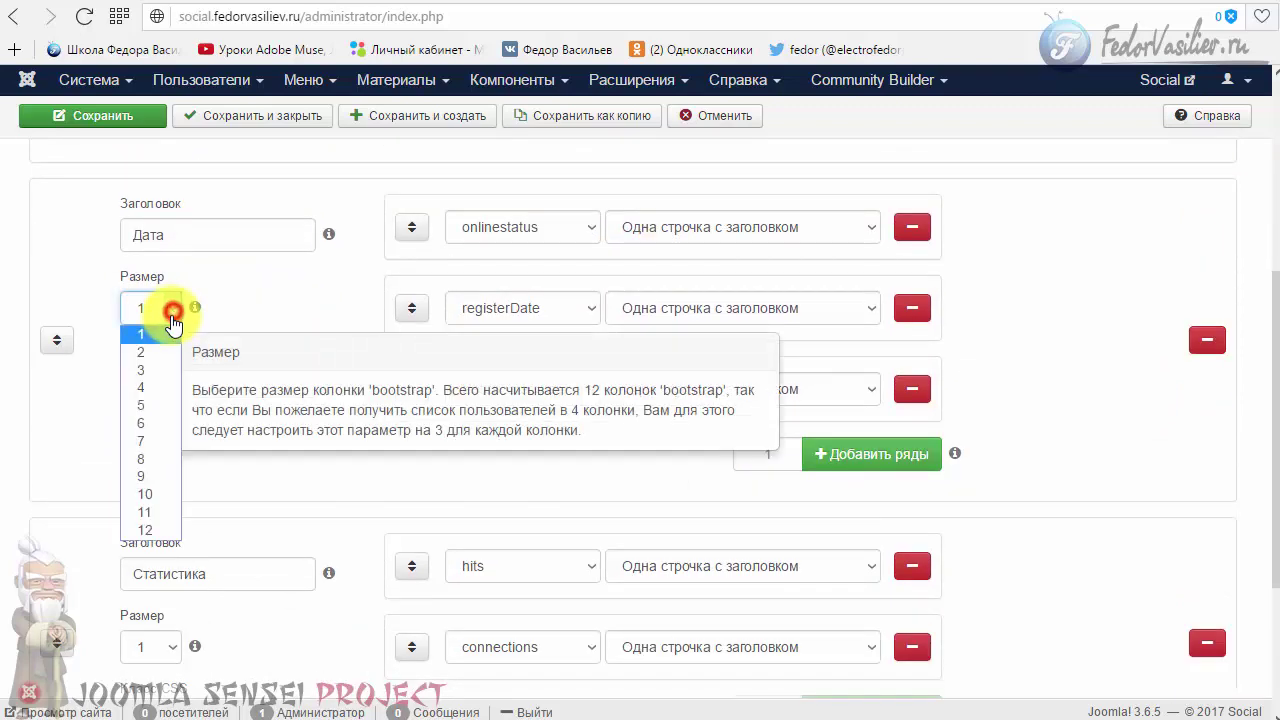
left_click(147, 408)
scroll(328, 362, "down", 3)
left_click(170, 400)
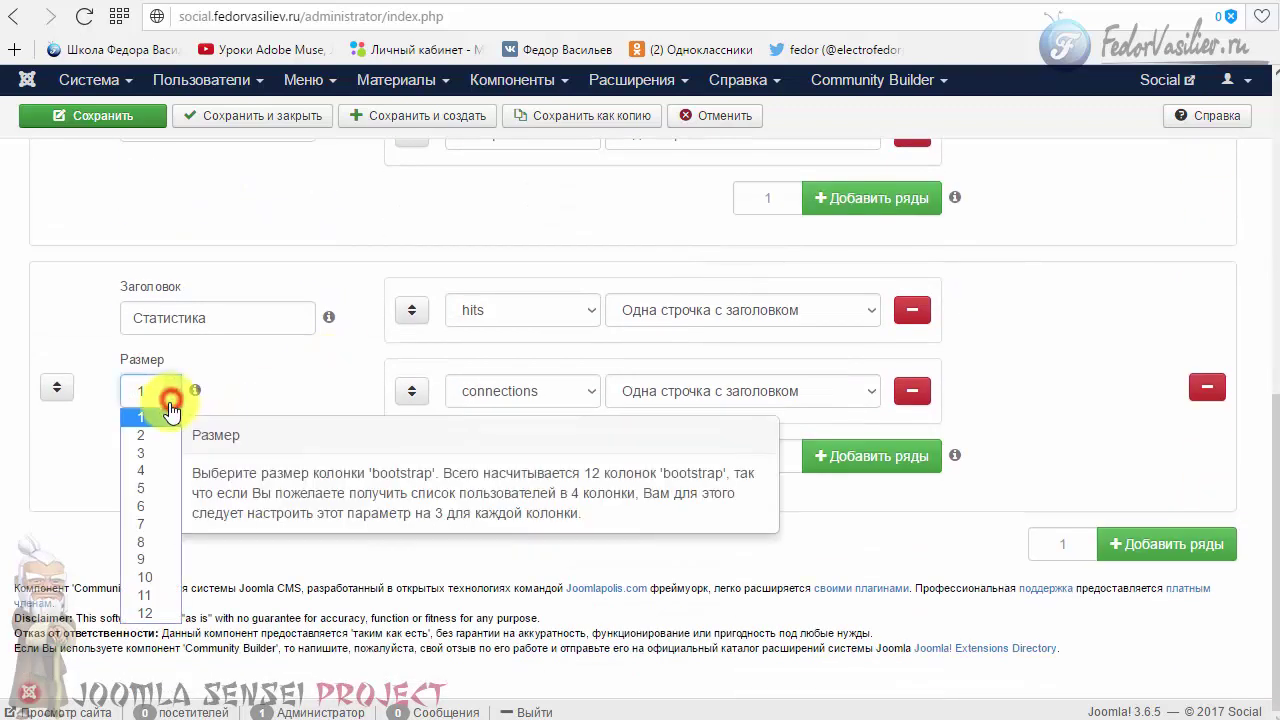
left_click(147, 472)
Step: In the list's display parameters, turn on "Показывать заблокированных" so that blocked users are included
scroll(274, 410, "up", 10)
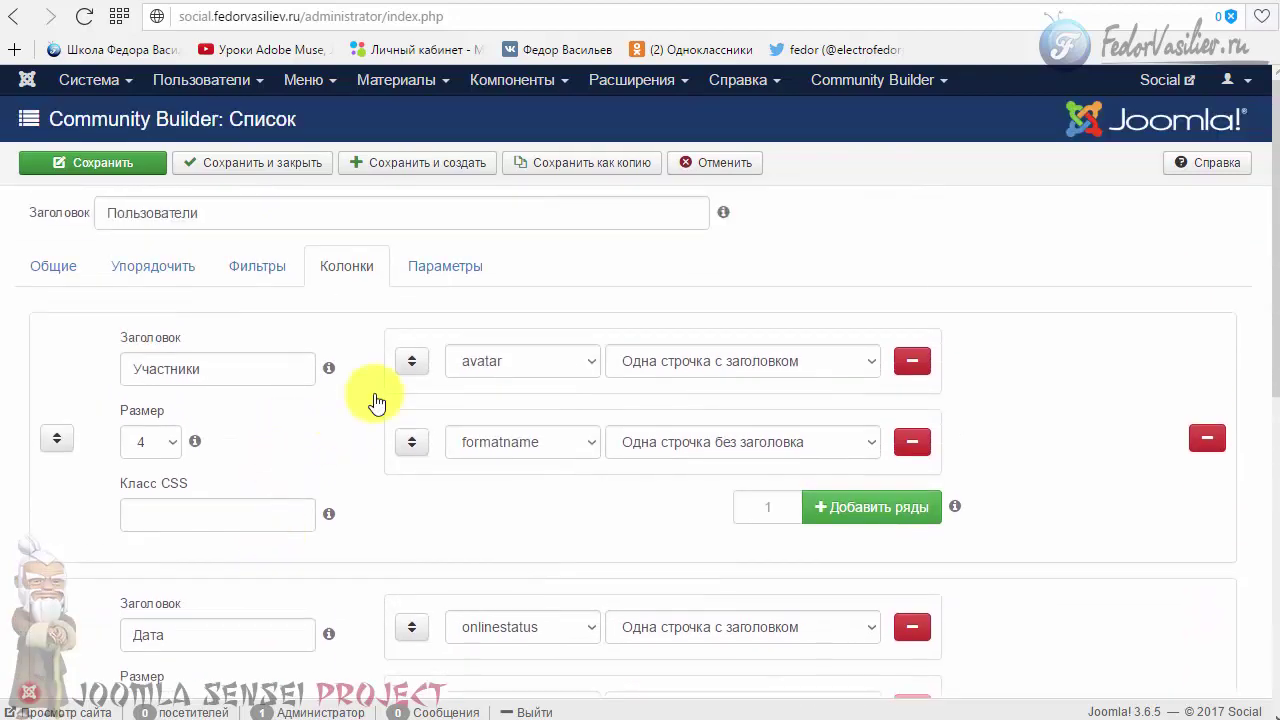
left_click(435, 266)
scroll(245, 367, "down", 1)
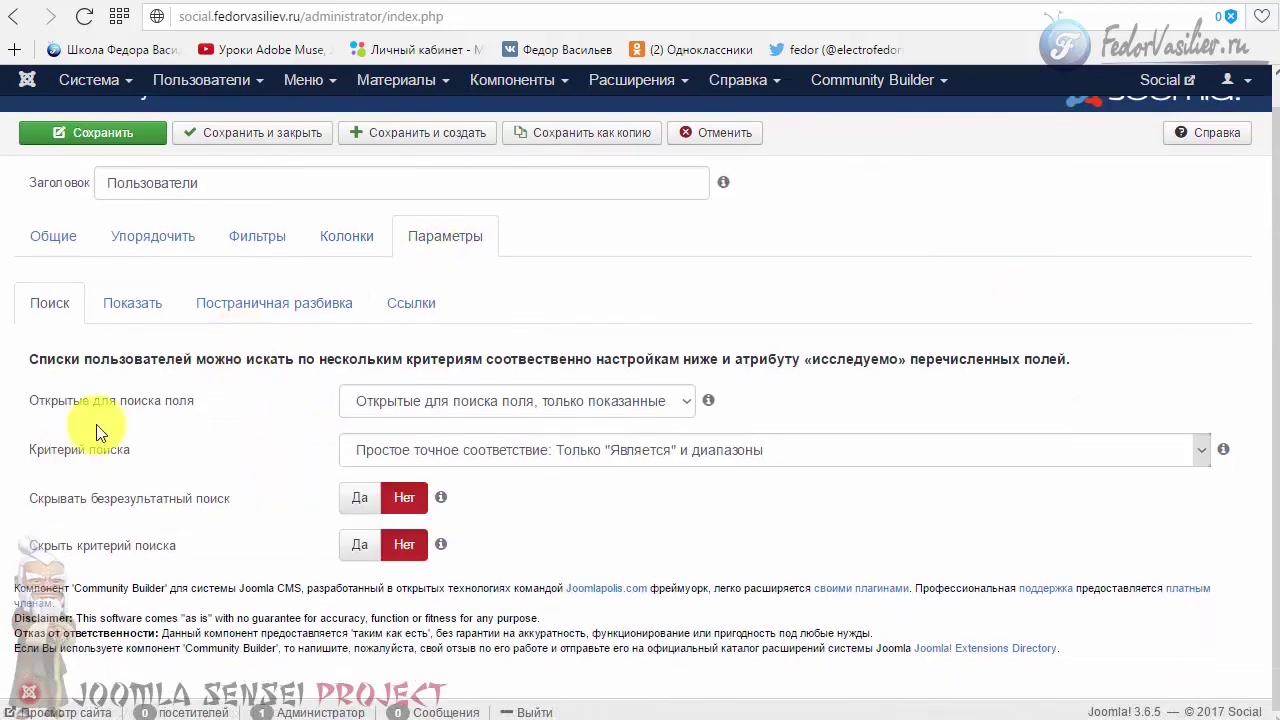
mouse_move(395, 398)
mouse_move(407, 464)
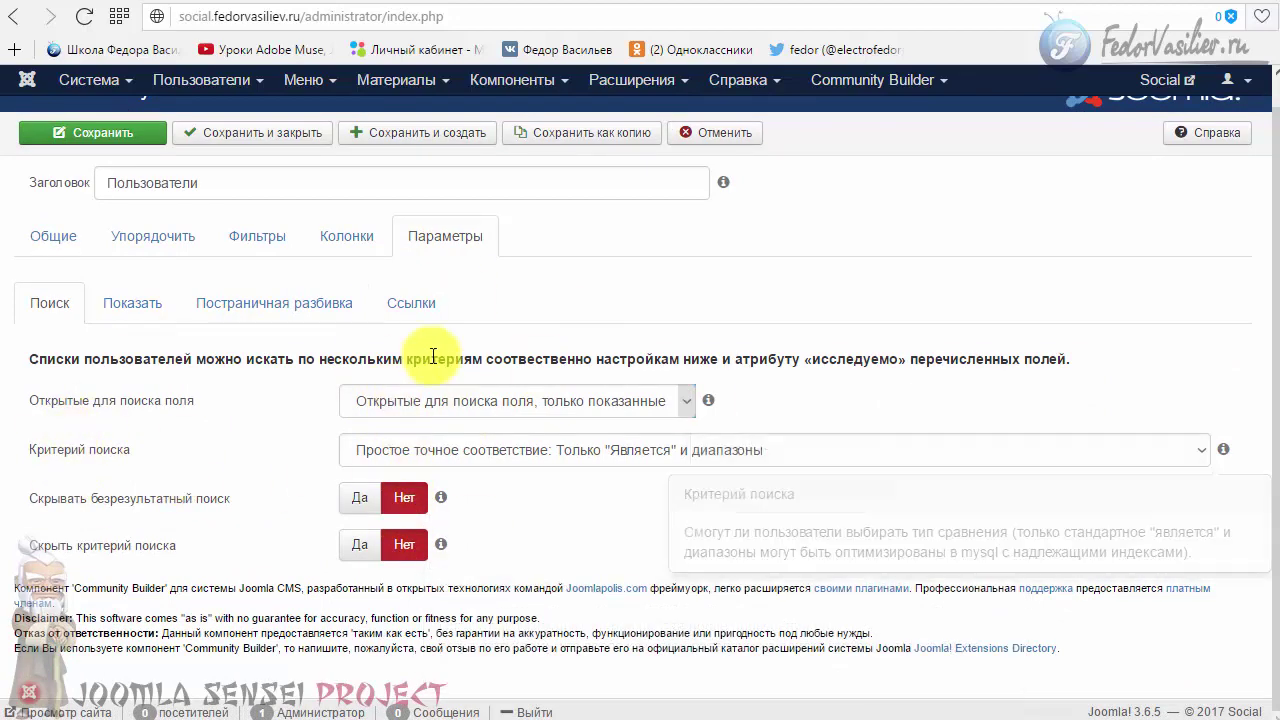
left_click(152, 306)
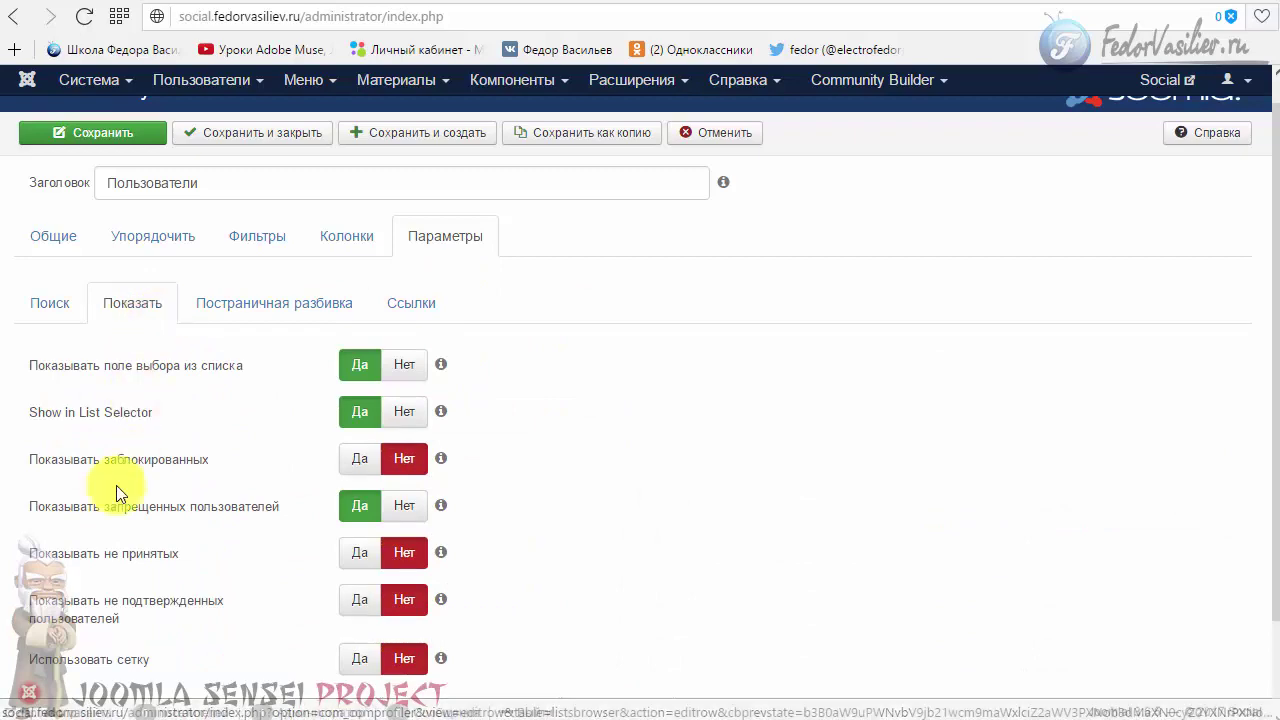
scroll(110, 410, "down", 1)
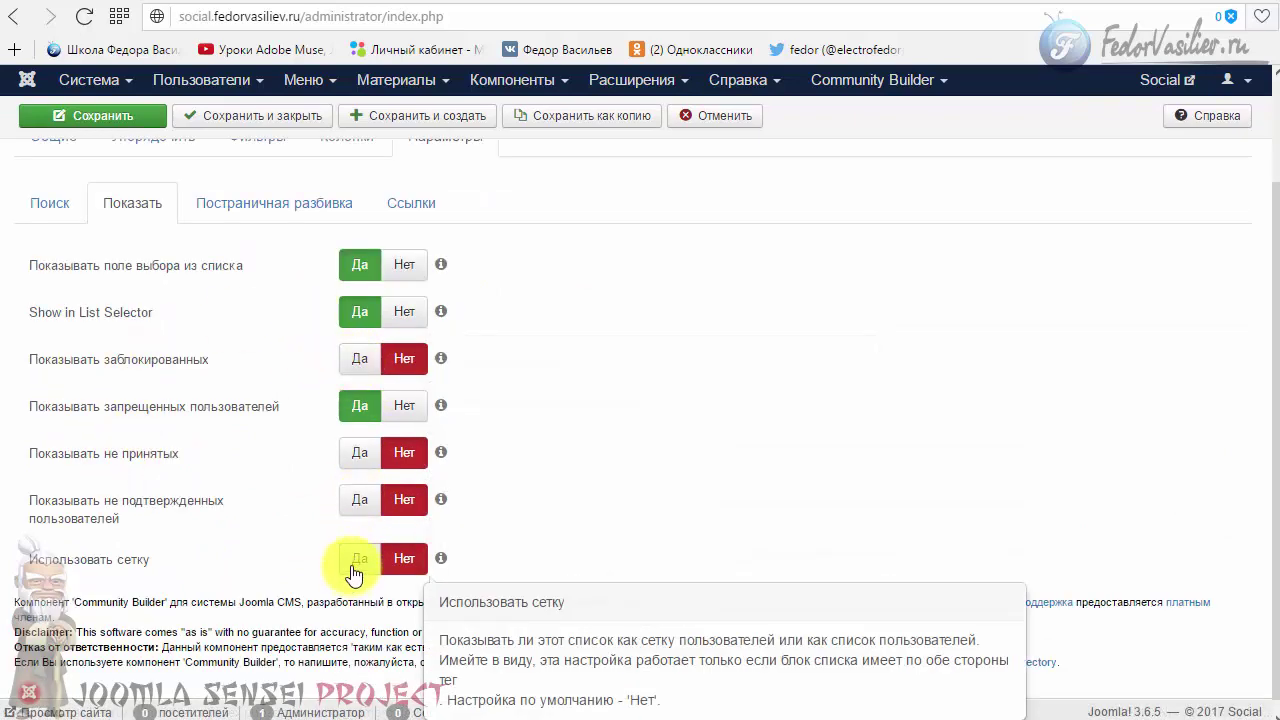
left_click(352, 362)
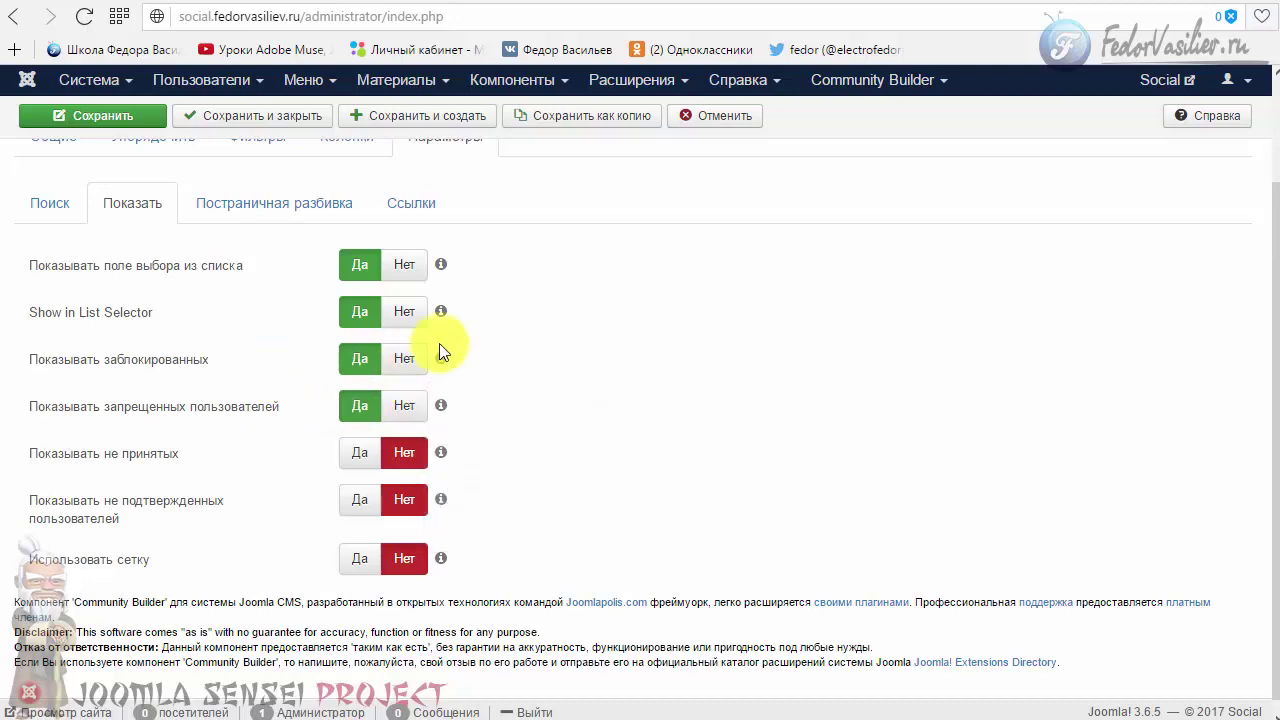
scroll(530, 380, "down", 1)
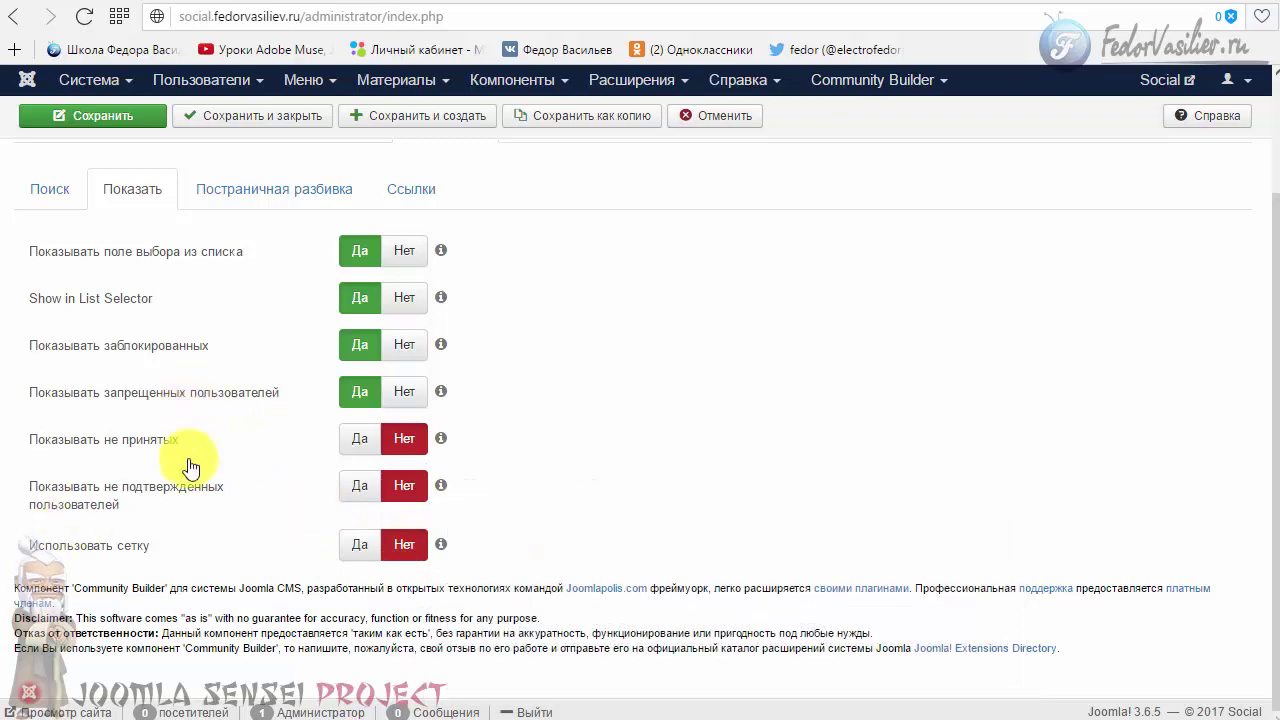
Step: Examine the list's pagination parameters for the number of records per page and page numbering
scroll(378, 488, "up", 1)
scroll(378, 488, "up", 1)
left_click(277, 333)
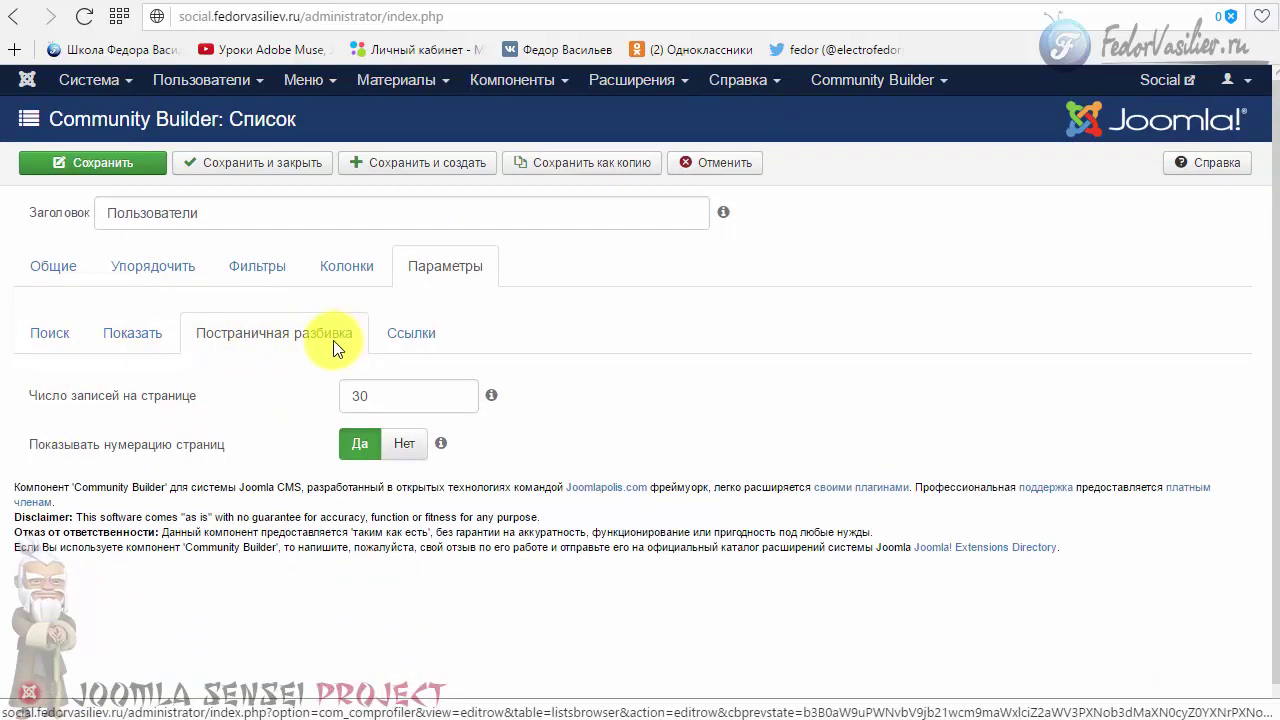
left_click(387, 398)
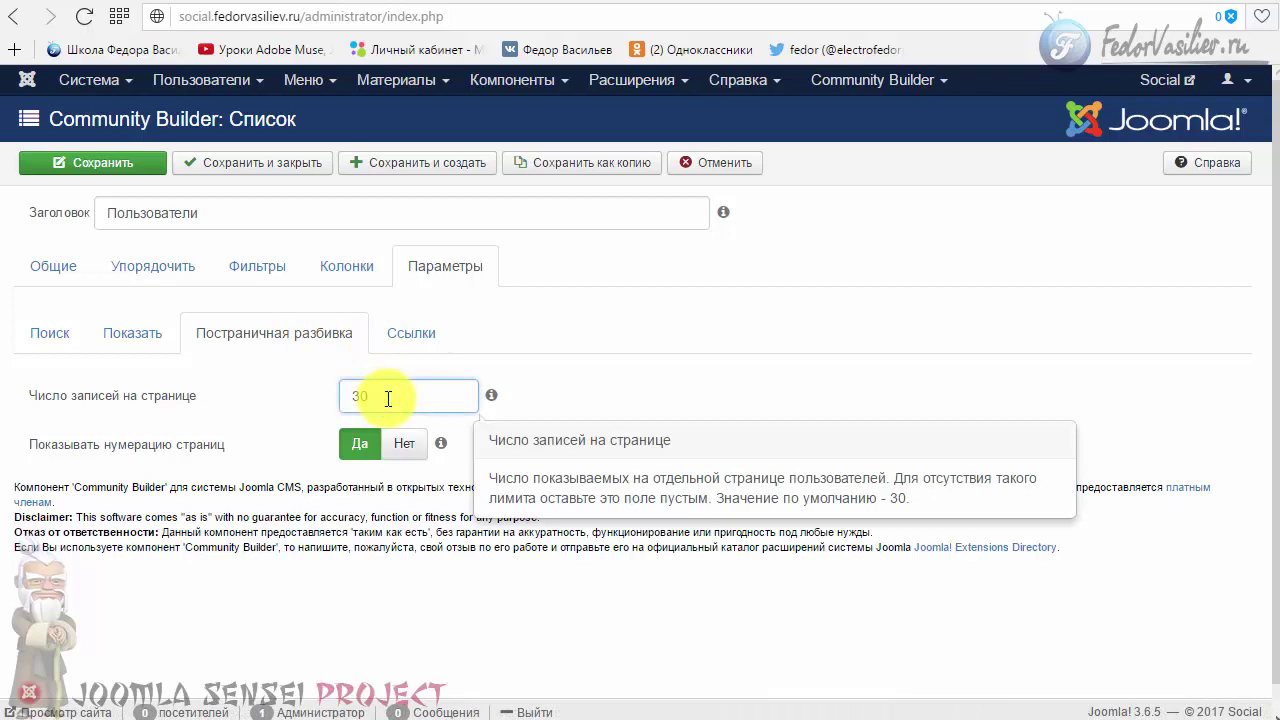
left_click_drag(388, 398, 282, 400)
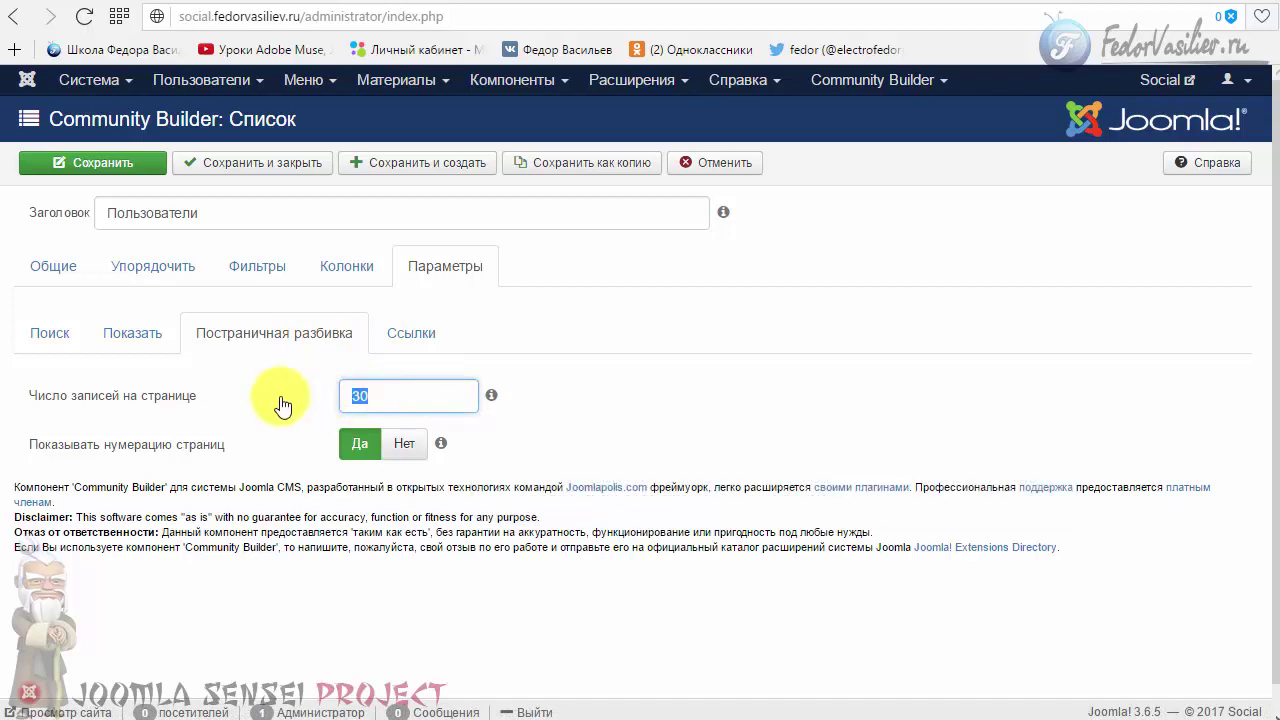
left_click(360, 396)
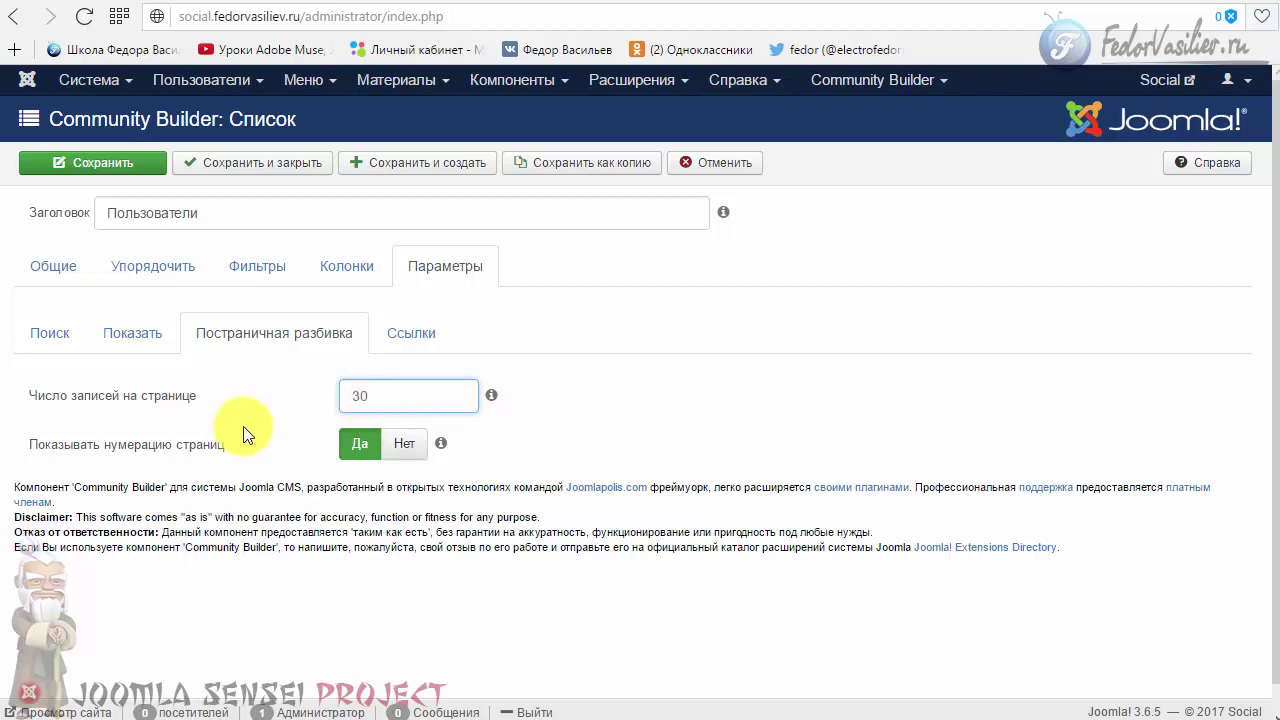
mouse_move(400, 394)
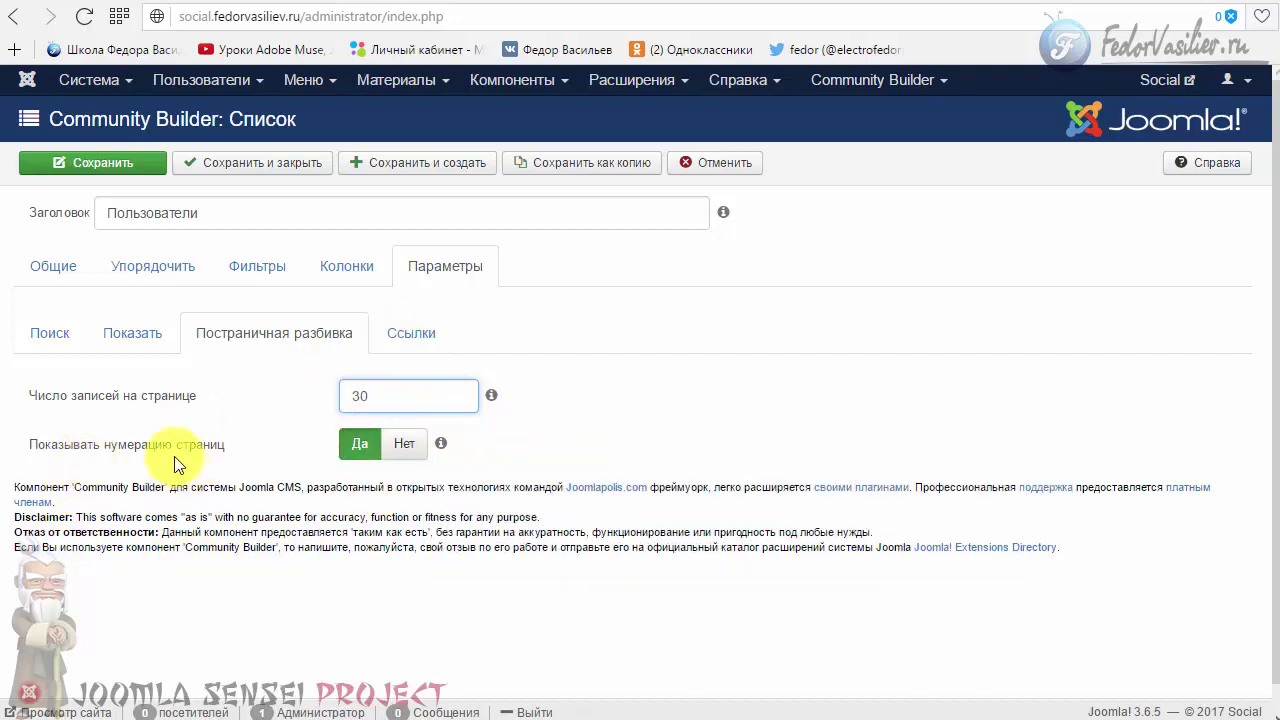
mouse_move(362, 450)
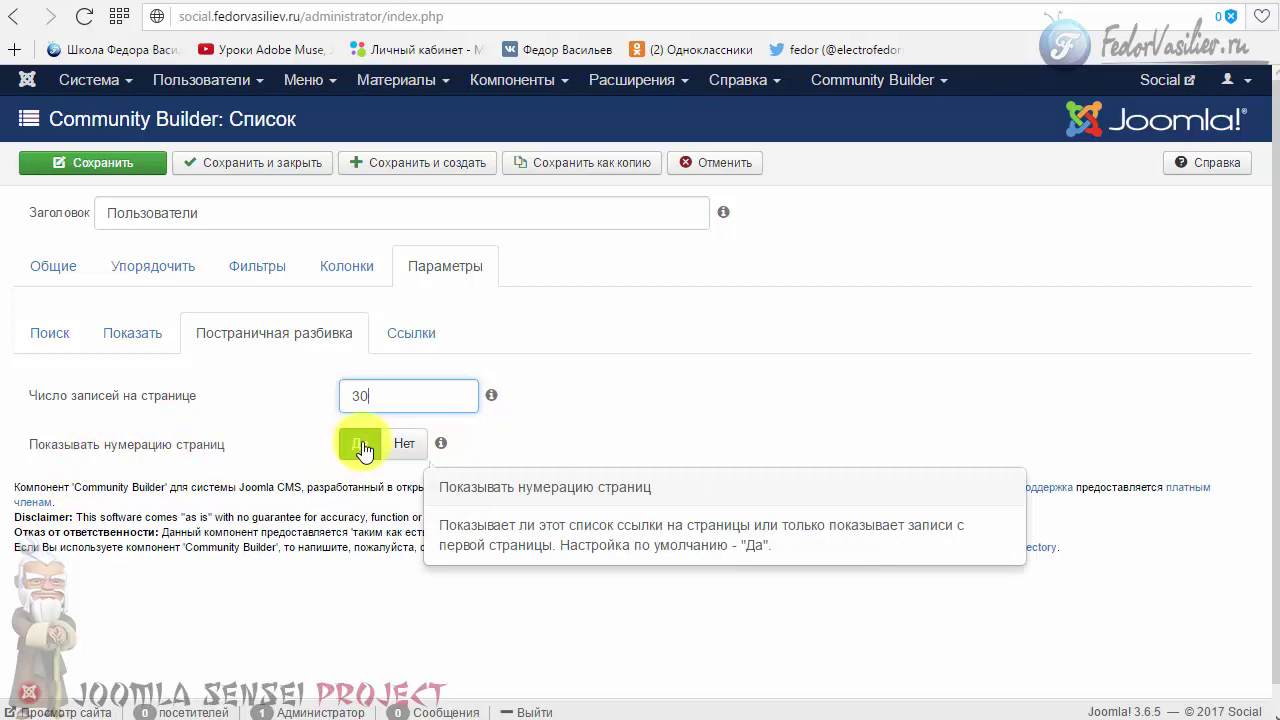
left_click(369, 397)
left_click(288, 406)
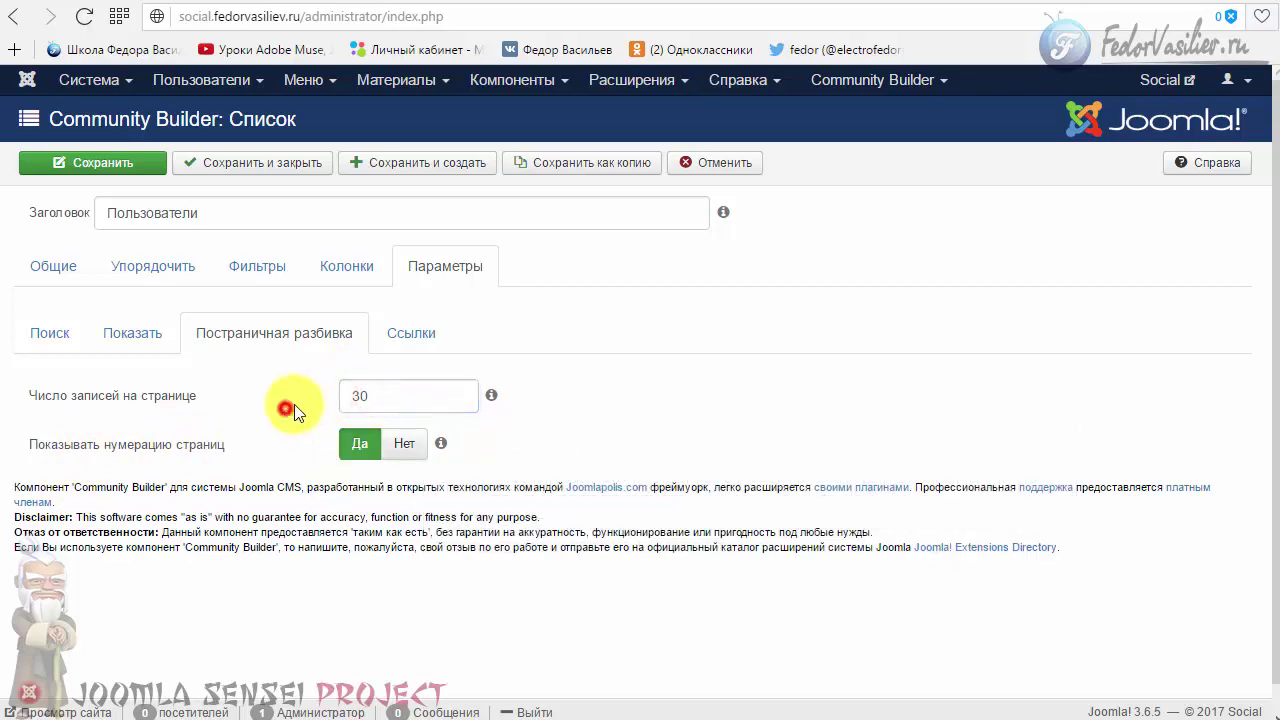
Step: Check the list's link parameters, and save and close the "Пользователи" list
left_click(401, 337)
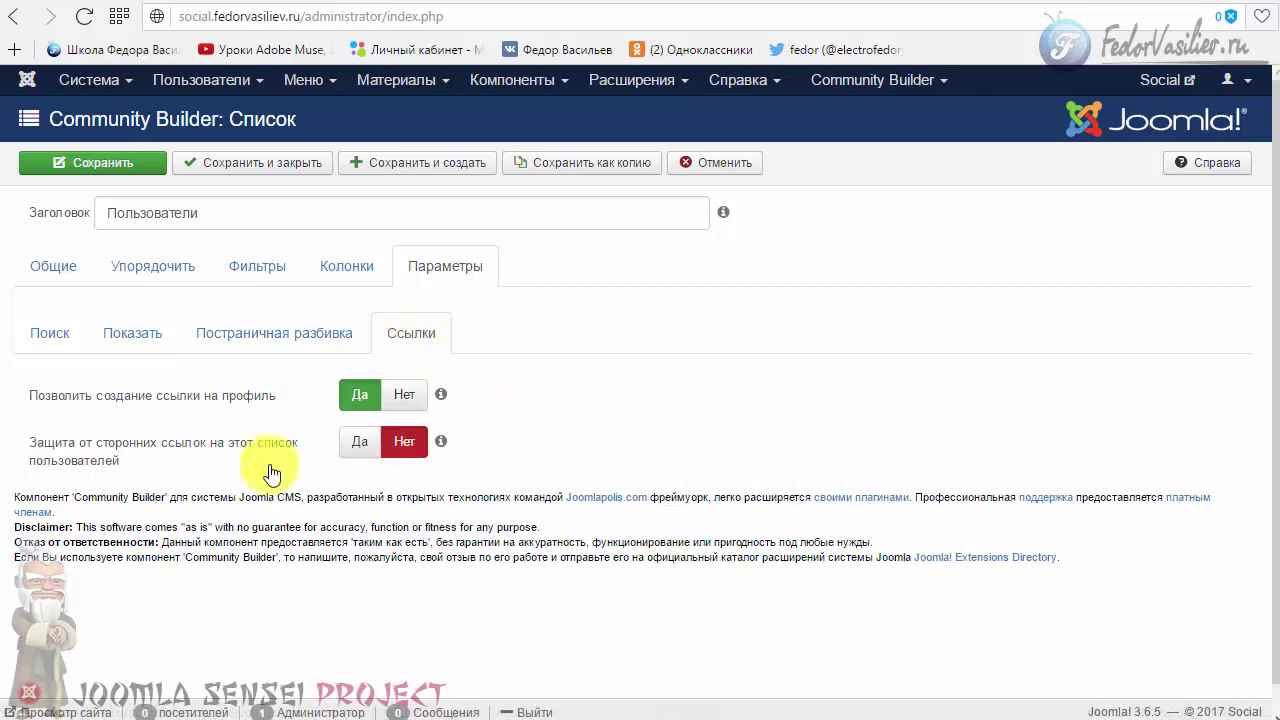
left_click(53, 272)
left_click(236, 165)
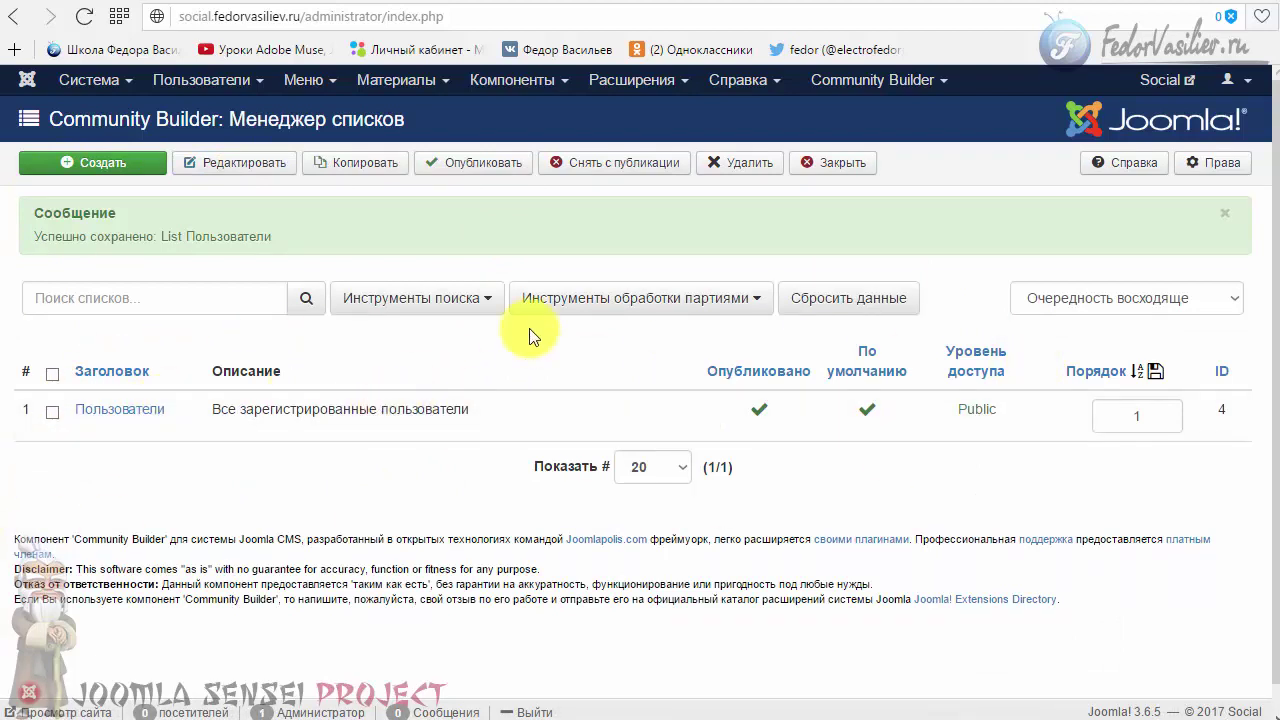
Step: Switch to the site's front end and examine the Main Menu module on the home page
left_click(910, 3)
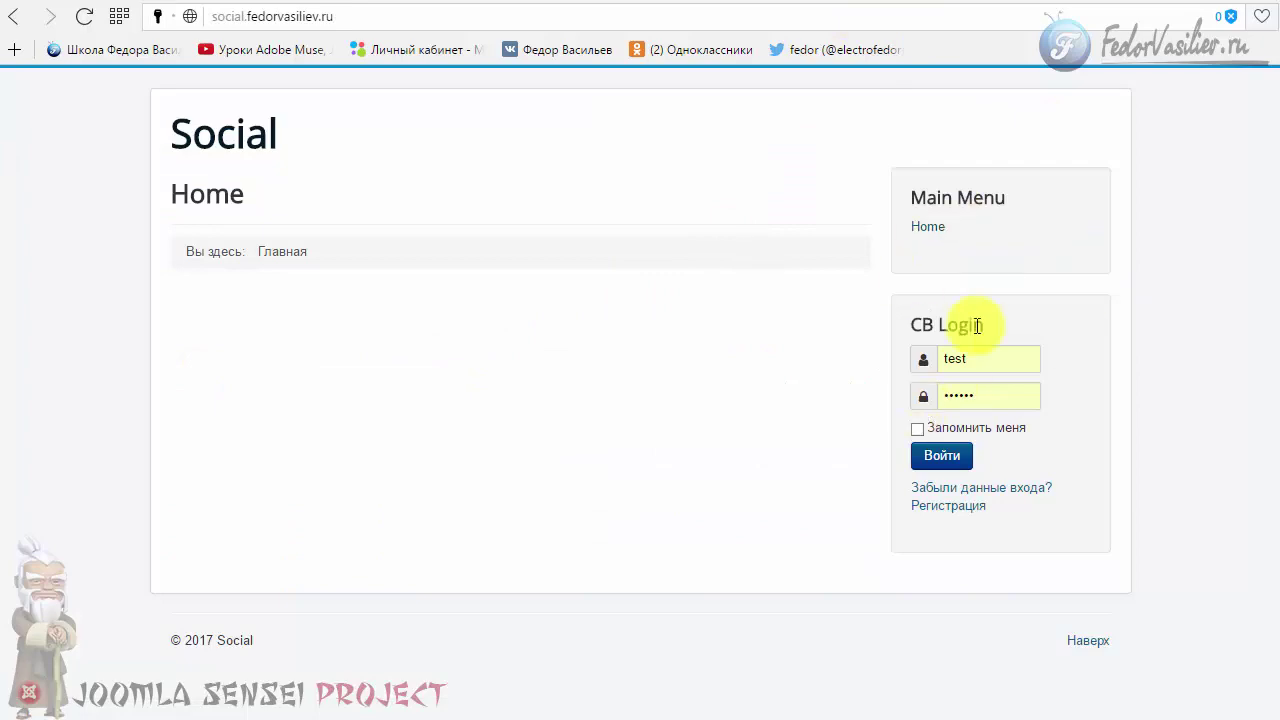
key("ctrl+Tab")
left_click(927, 3)
left_click_drag(903, 194, 946, 240)
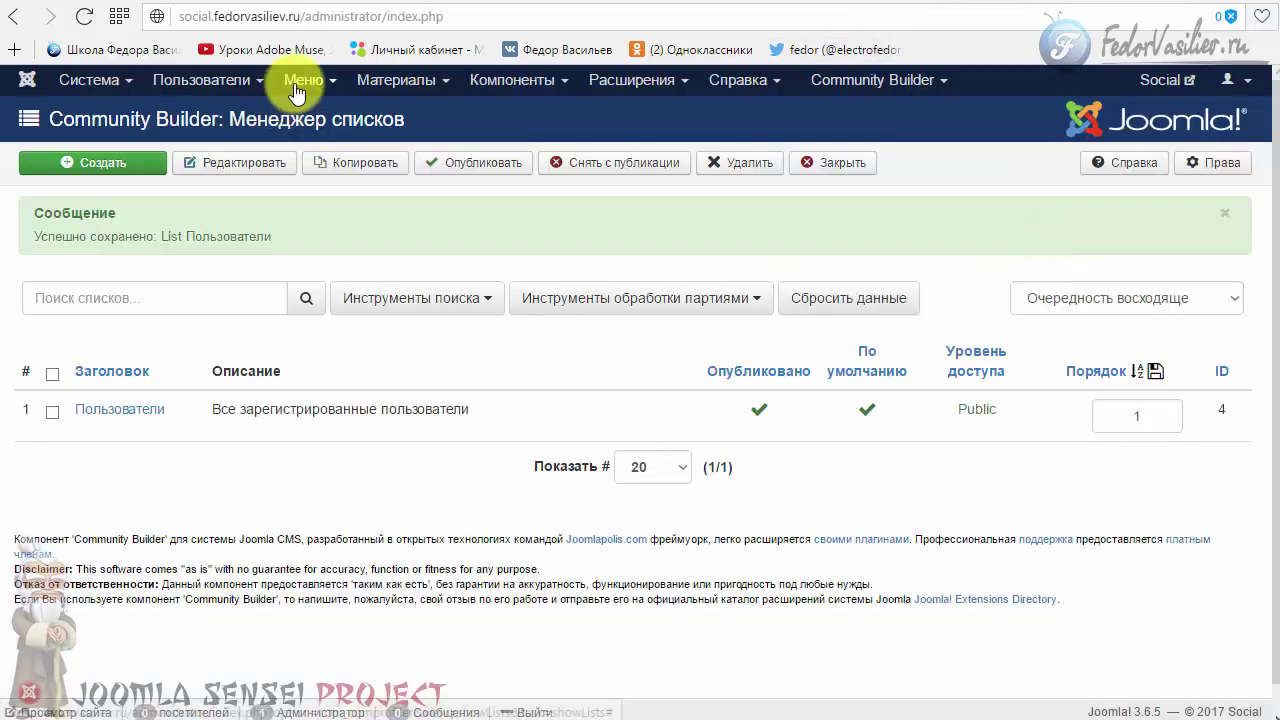
Step: In the Joomla administration, create a new item in Main Menu titled "Участники"
left_click(299, 82)
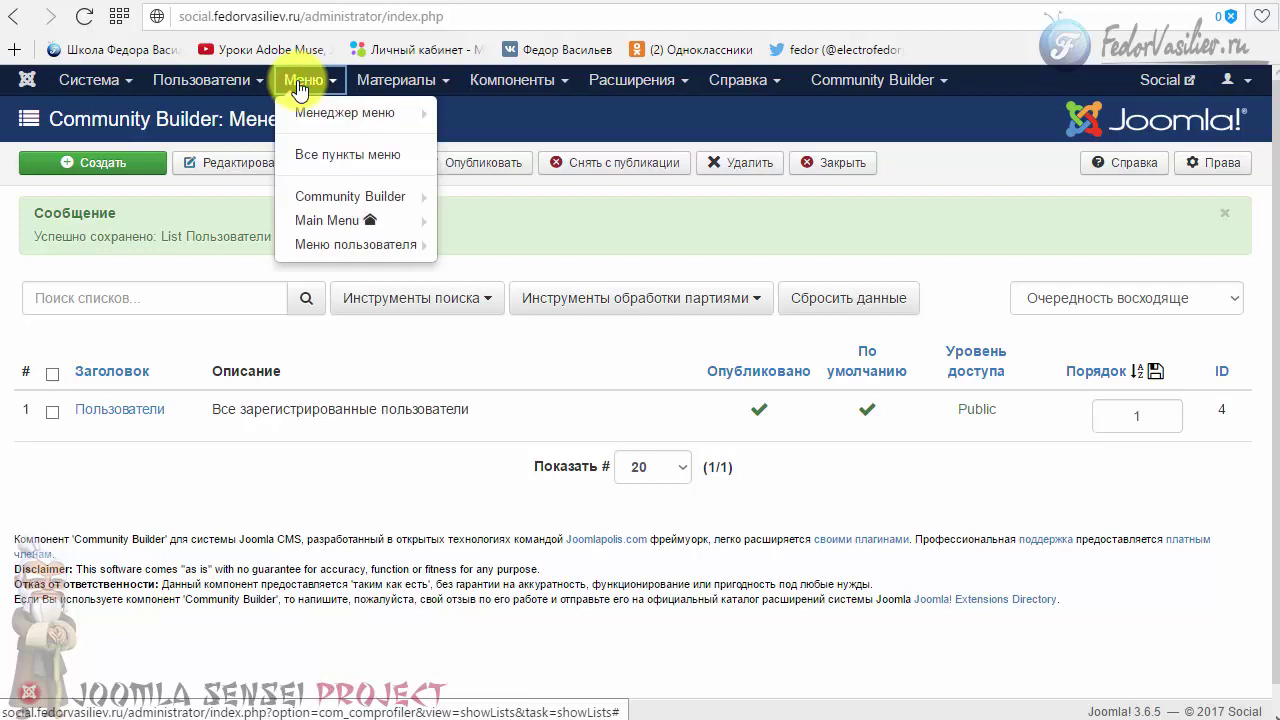
left_click(325, 220)
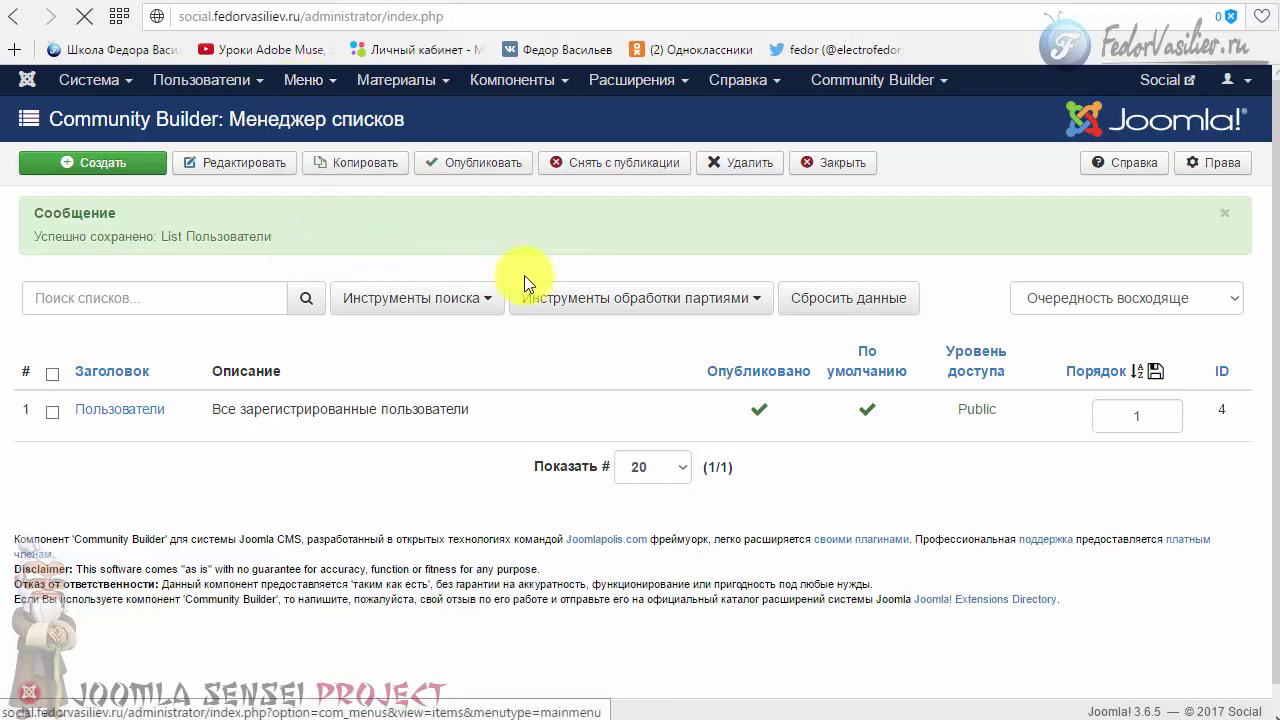
left_click(56, 160)
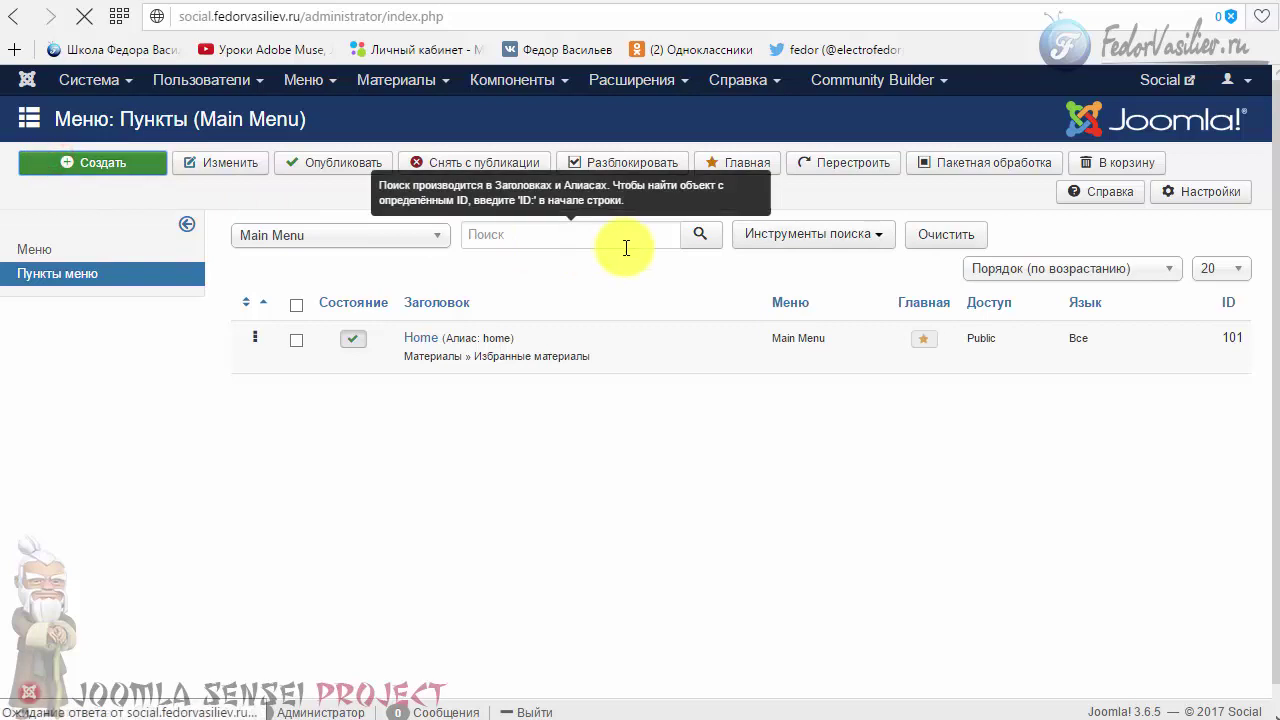
left_click(392, 211)
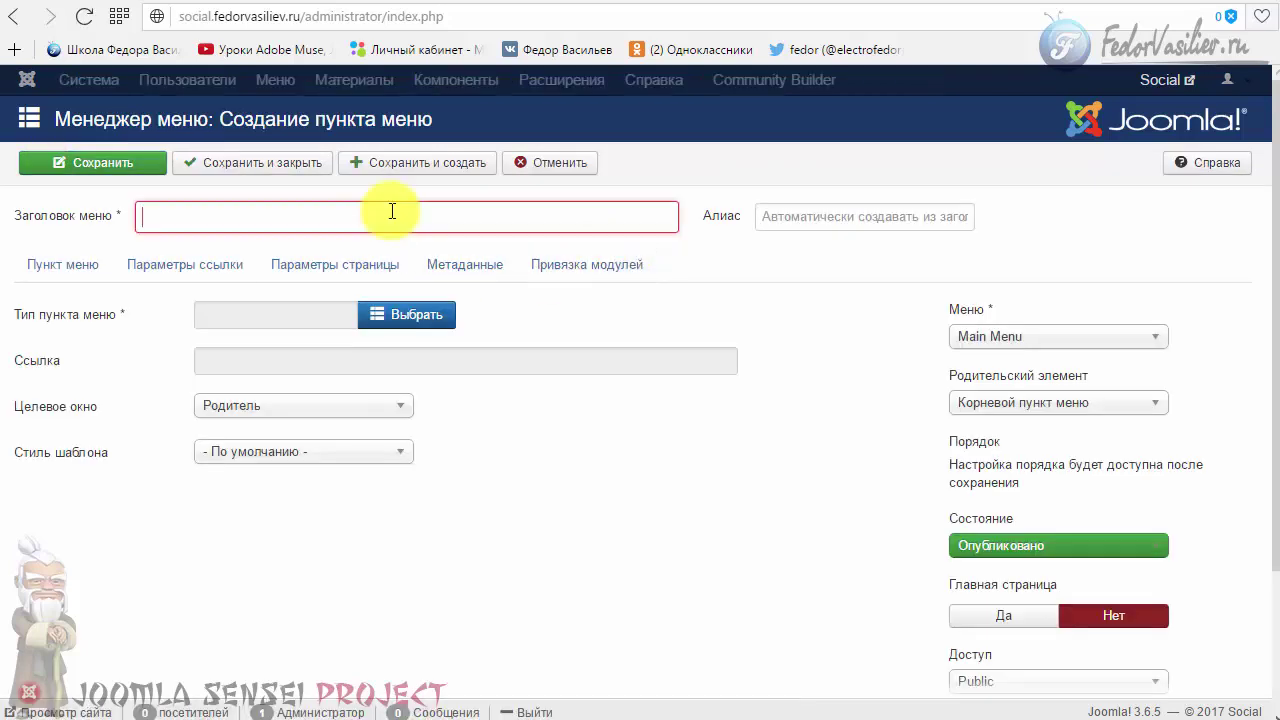
type("Участники")
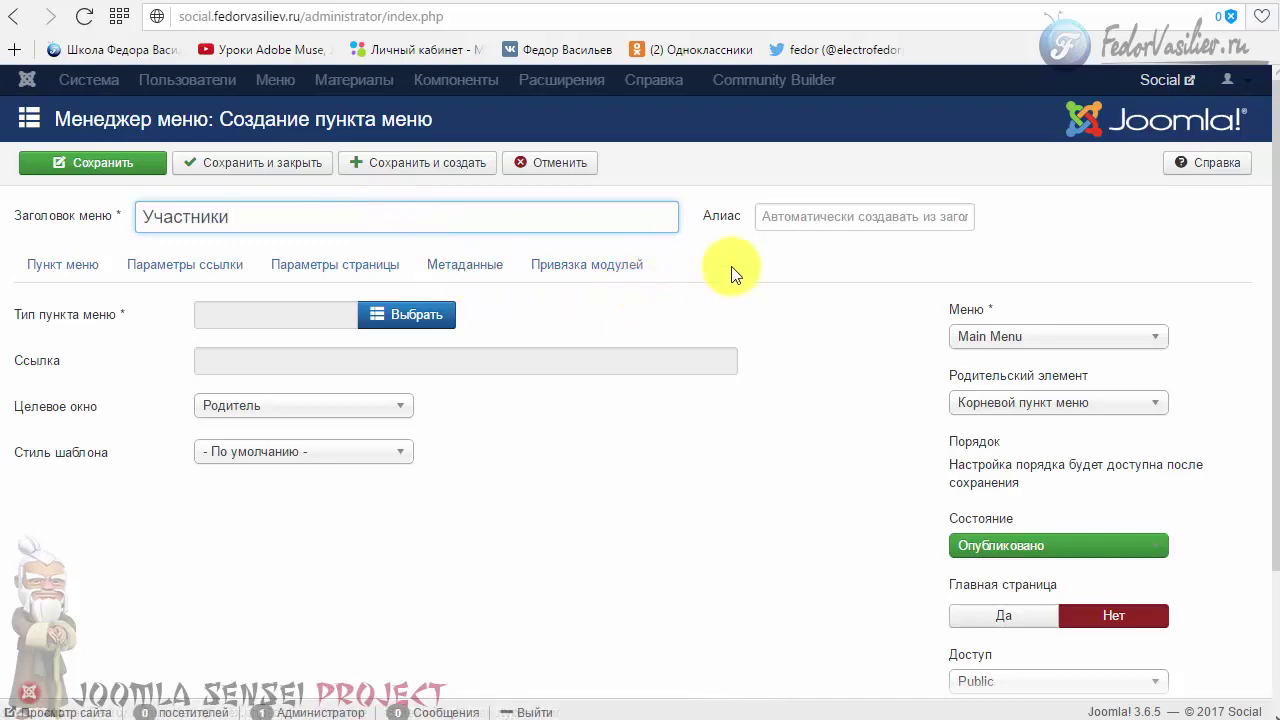
left_click(731, 266)
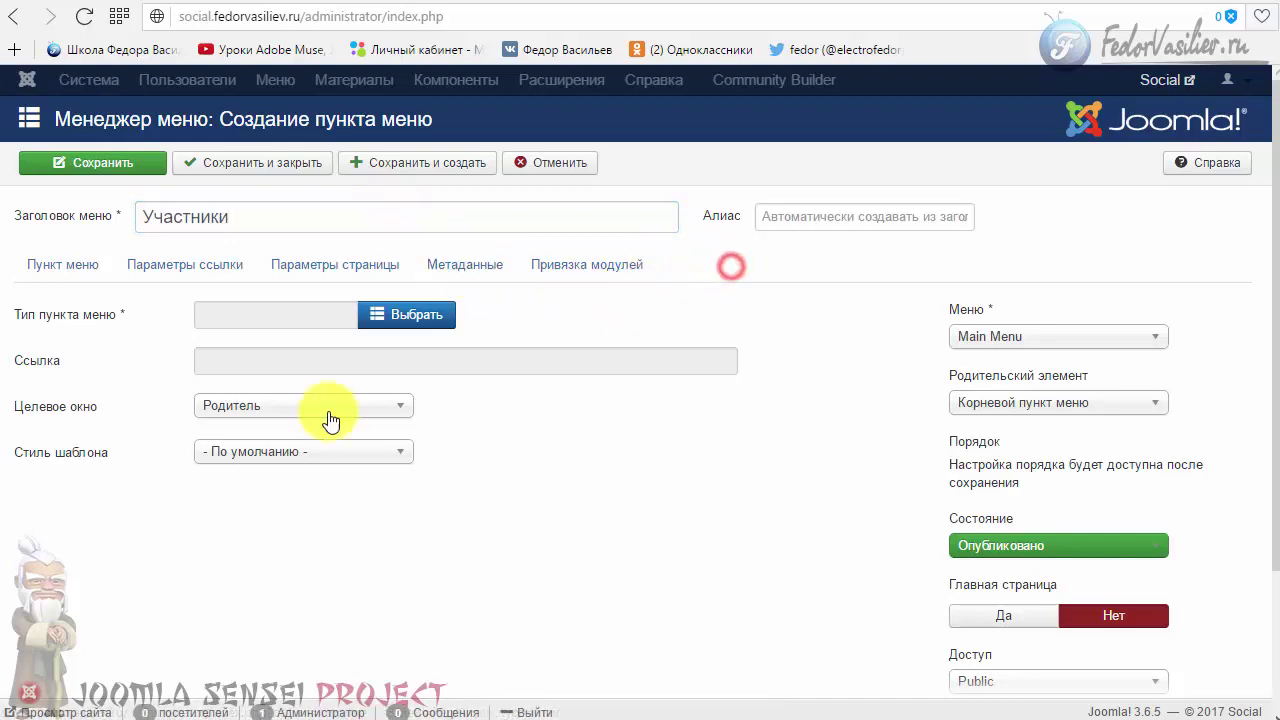
Step: Set the menu item's type to "Псевдоним пункта меню" from the "Системные ссылки" group
left_click(376, 310)
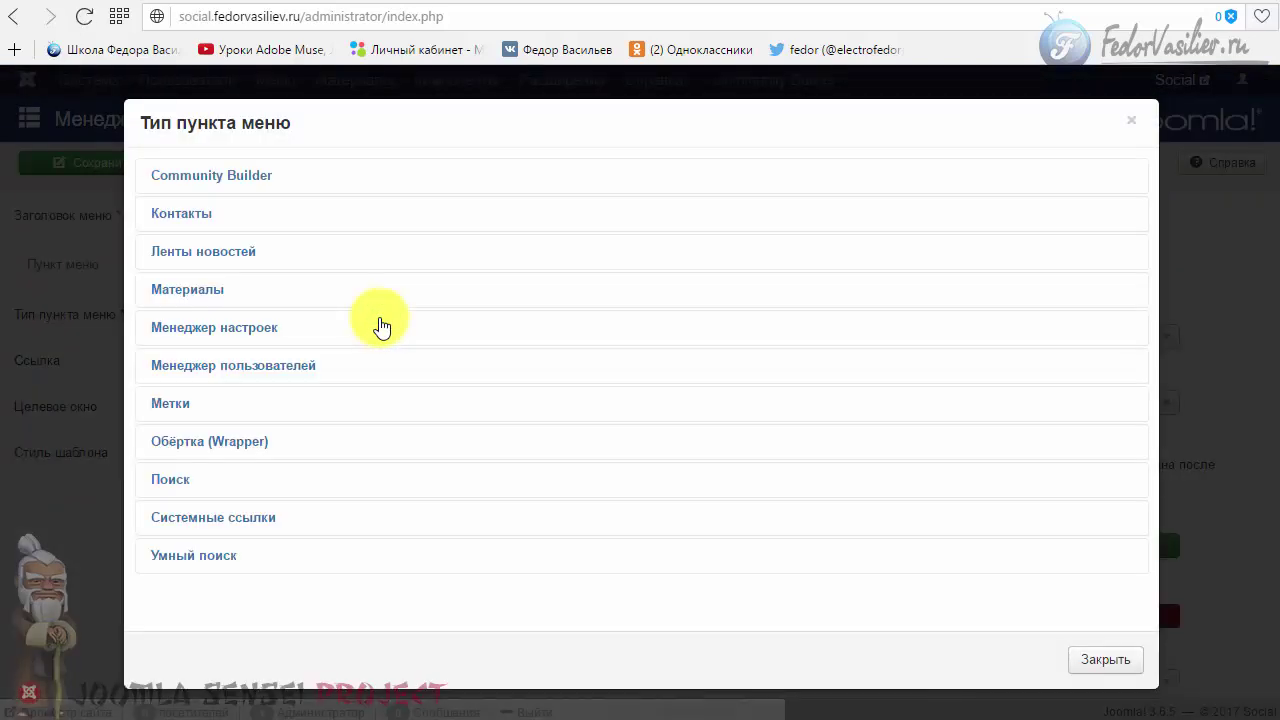
left_click(200, 522)
scroll(494, 314, "down", 2)
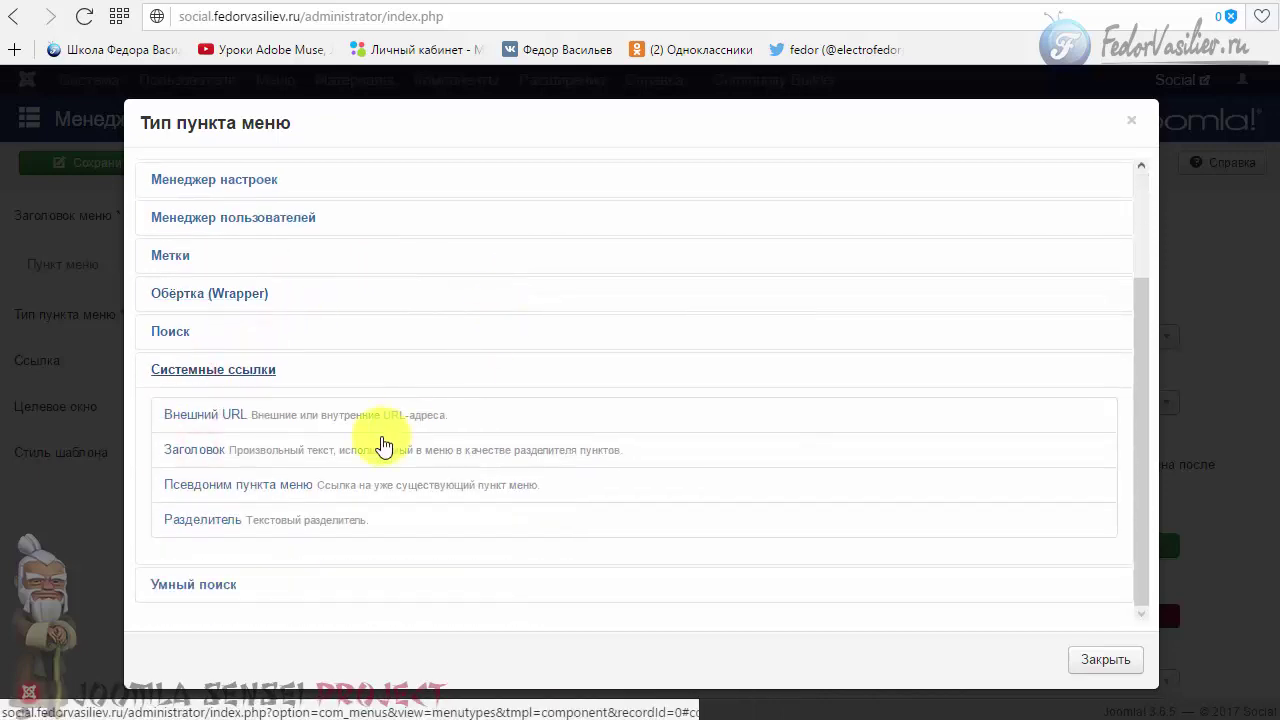
left_click(265, 490)
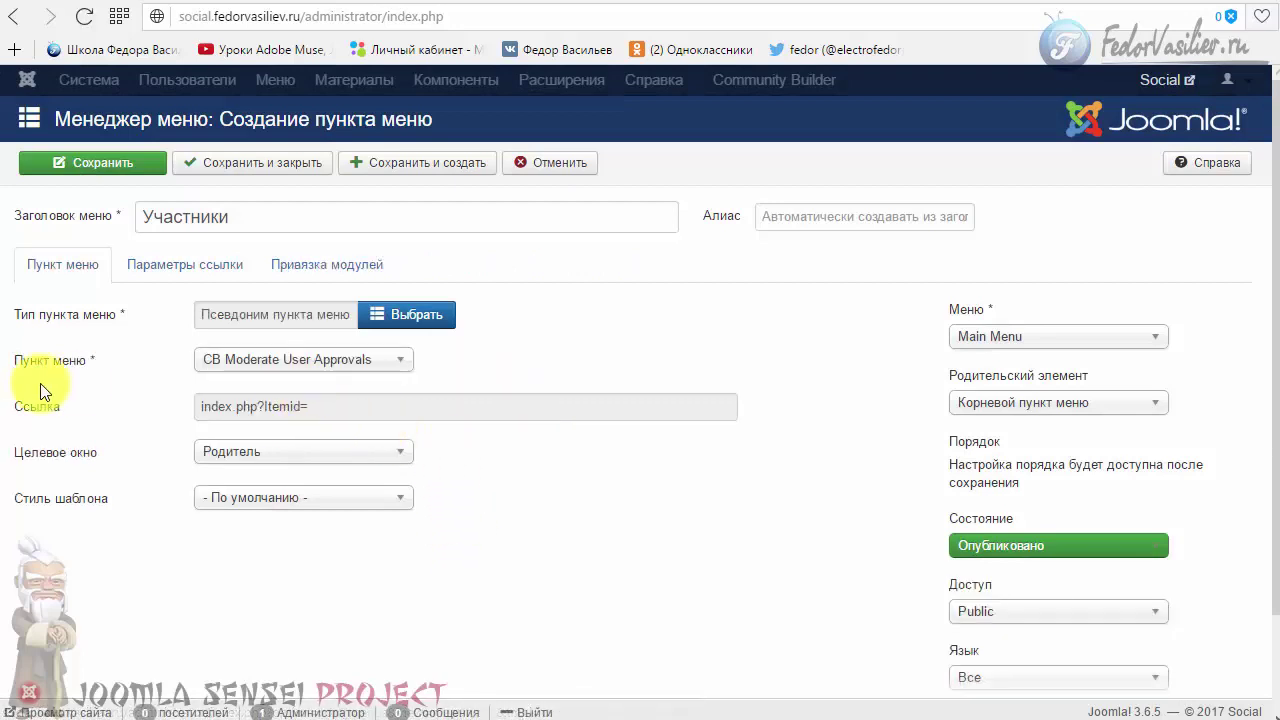
Step: Make the alias point to the CB Userlist menu item, and save and close the new item
mouse_move(24, 378)
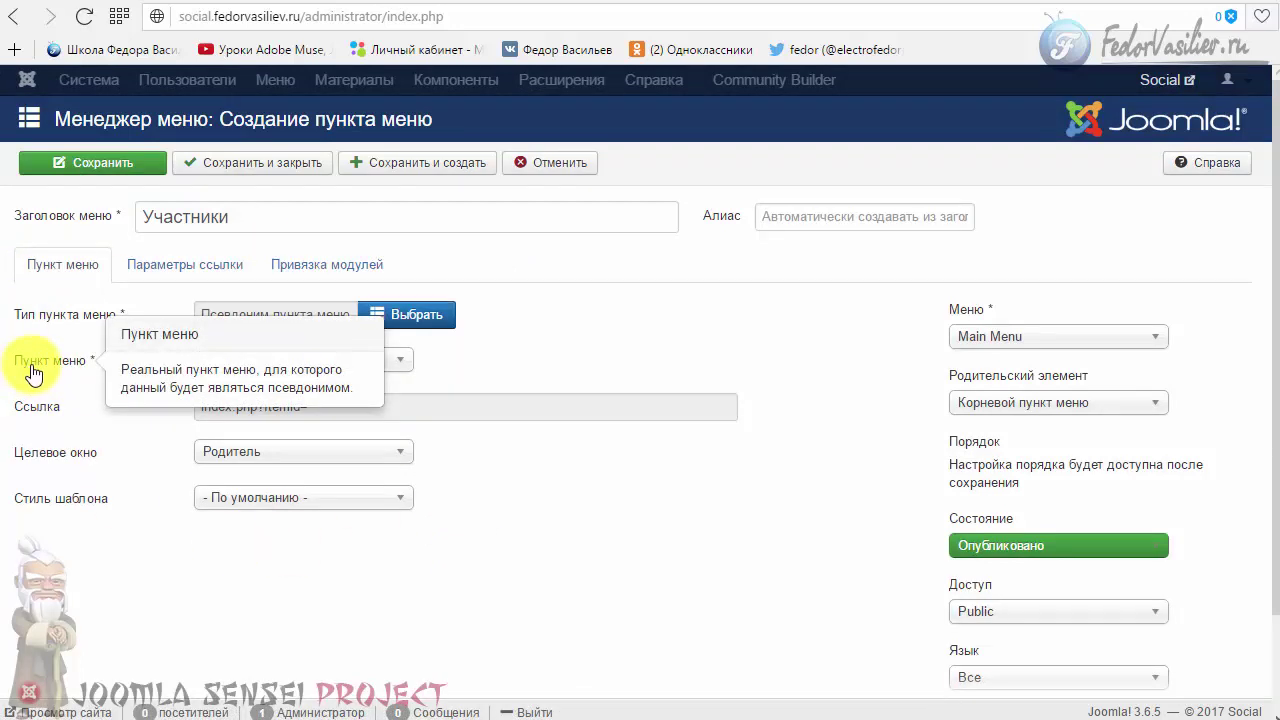
left_click(338, 370)
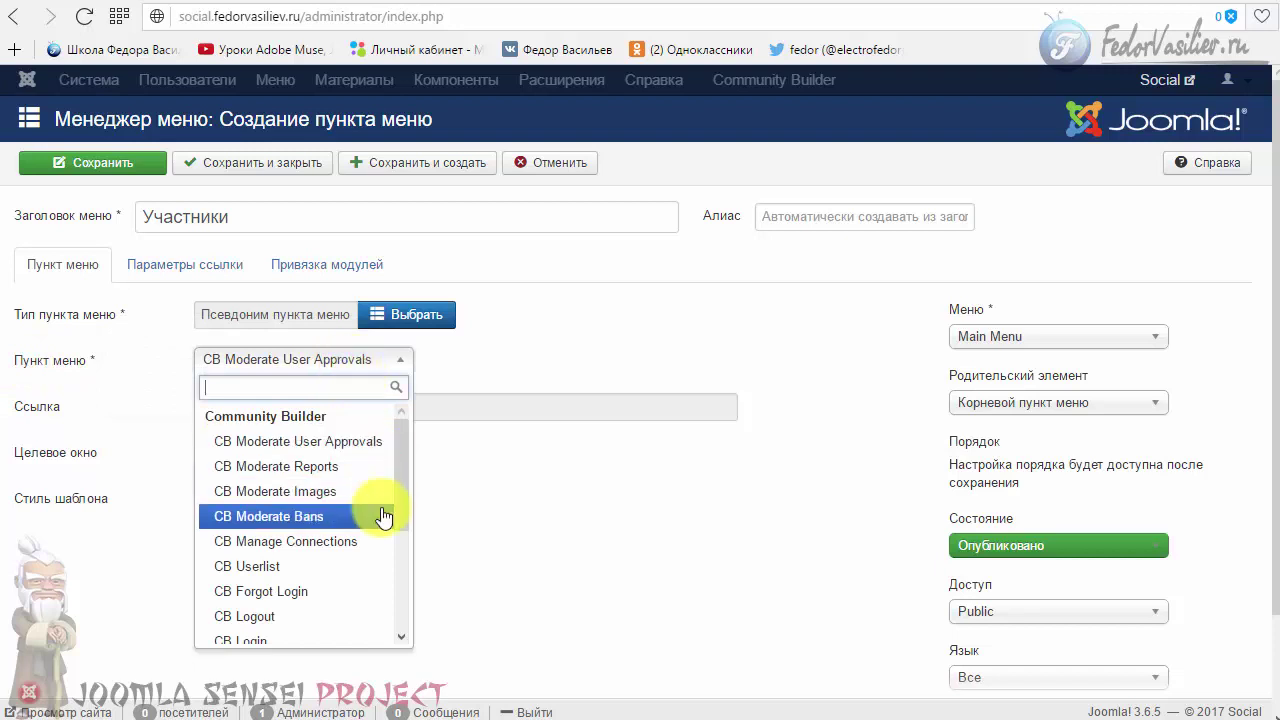
left_click(258, 568)
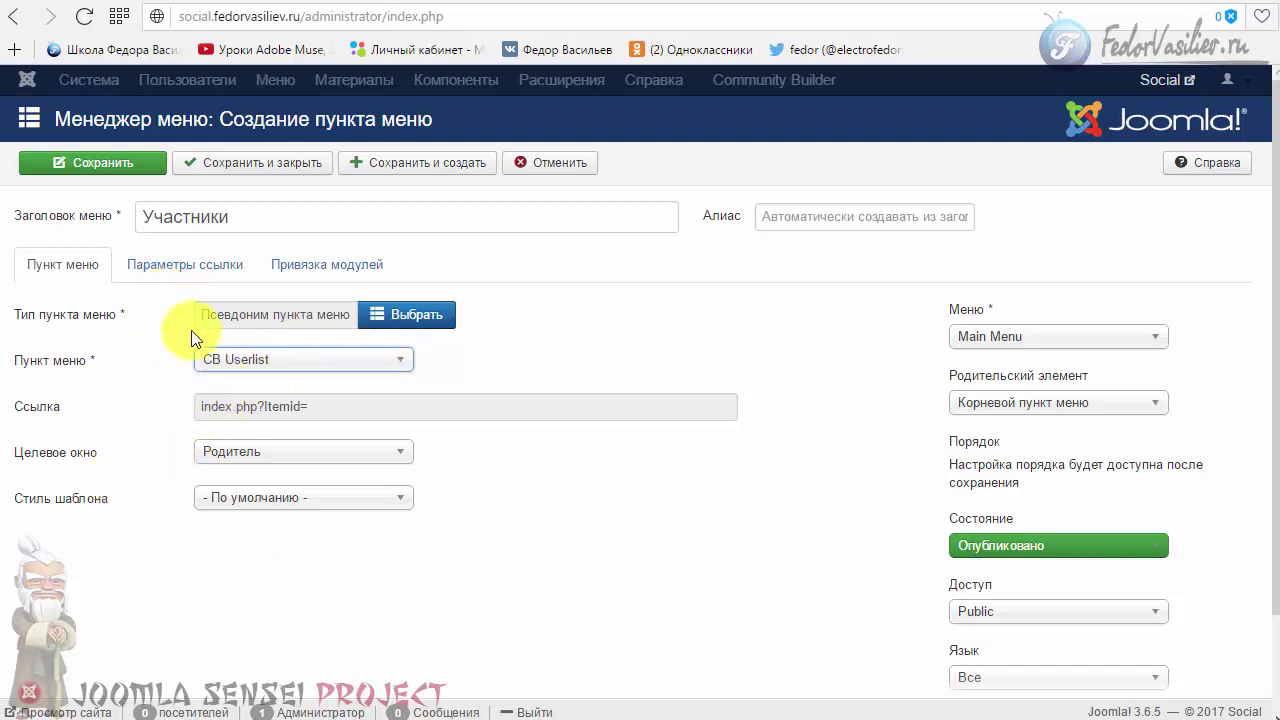
left_click(200, 163)
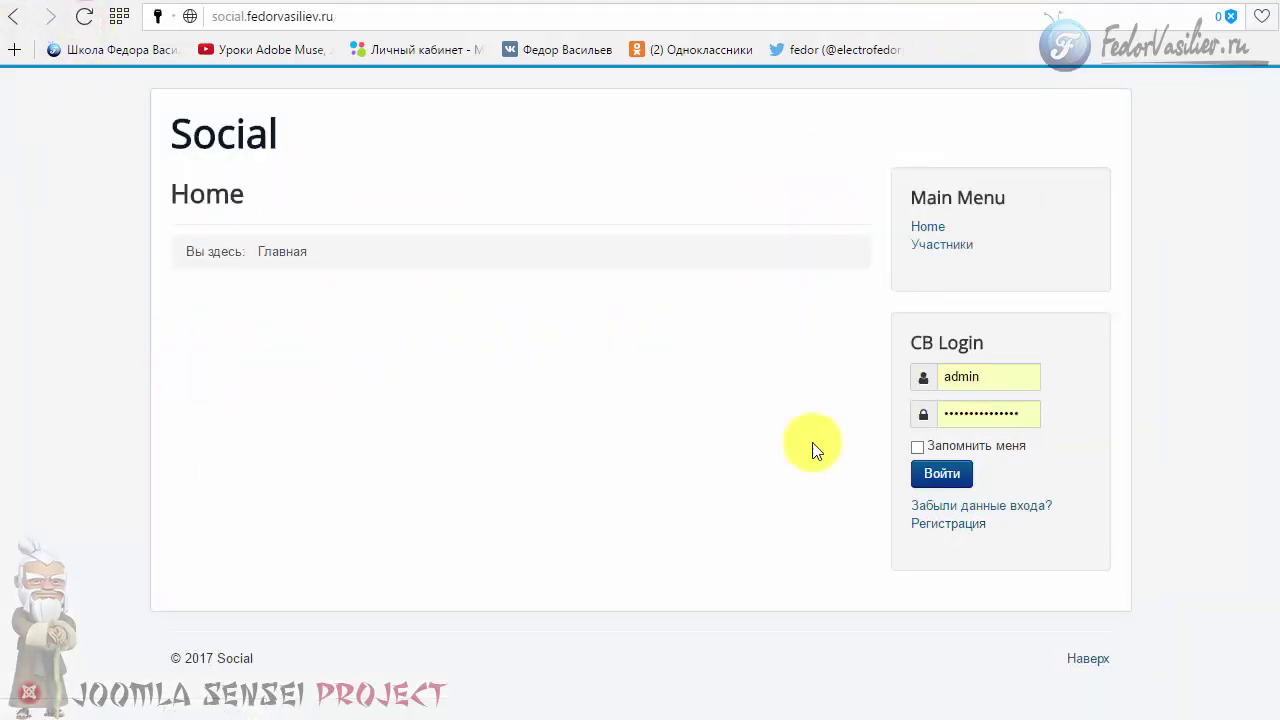
Step: Open the "Участники" page on the site's front end and examine the columns and entries of the user list
left_click(921, 248)
scroll(857, 529, "down", 3)
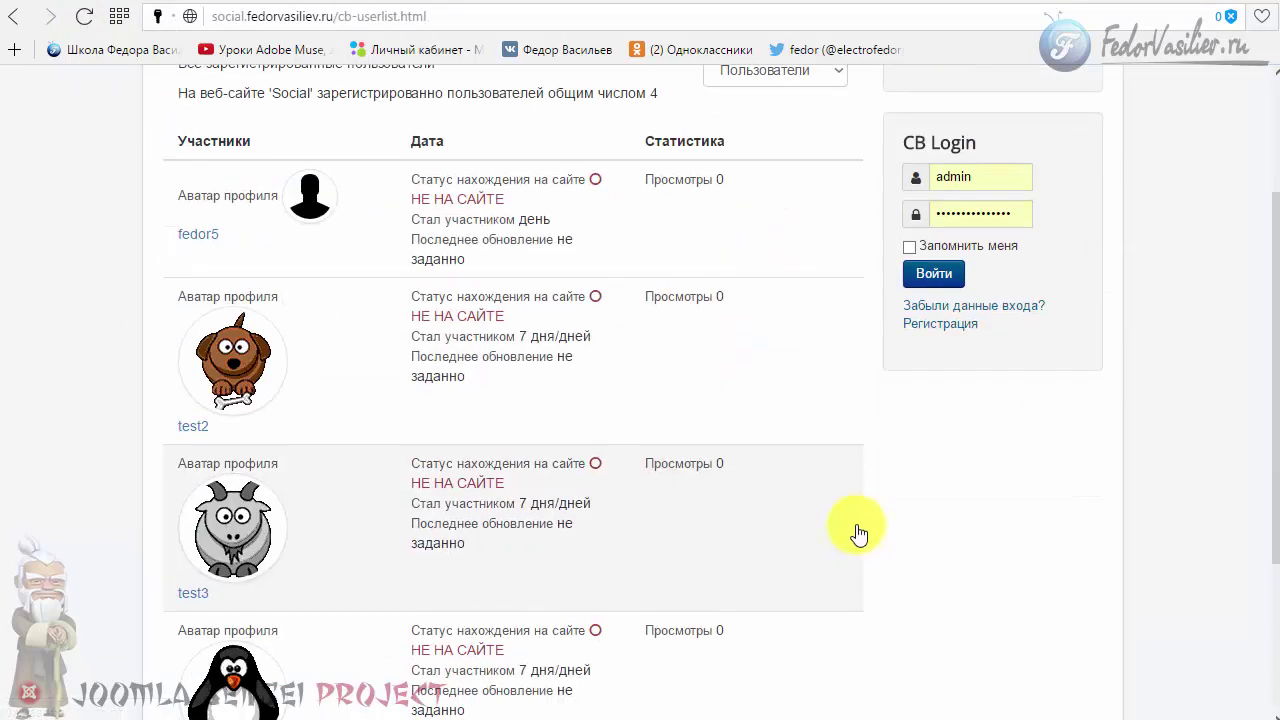
scroll(834, 476, "up", 2)
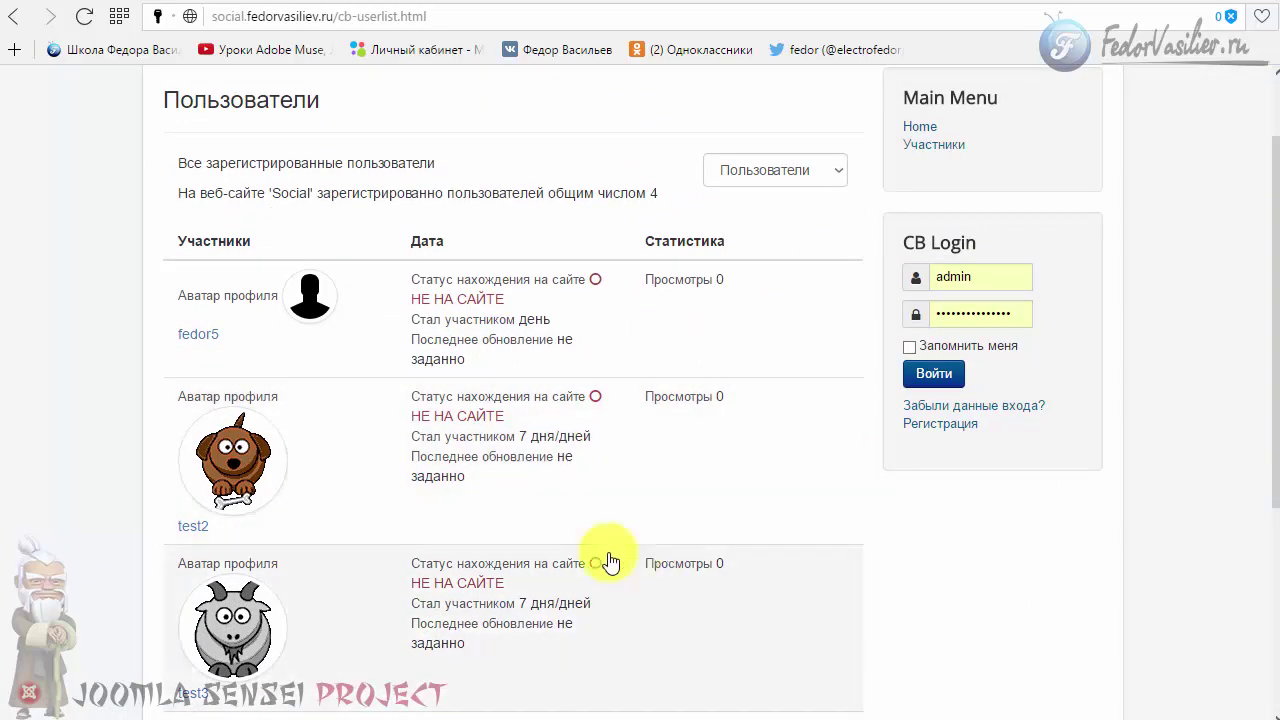
scroll(823, 443, "down", 2)
scroll(823, 443, "down", 2)
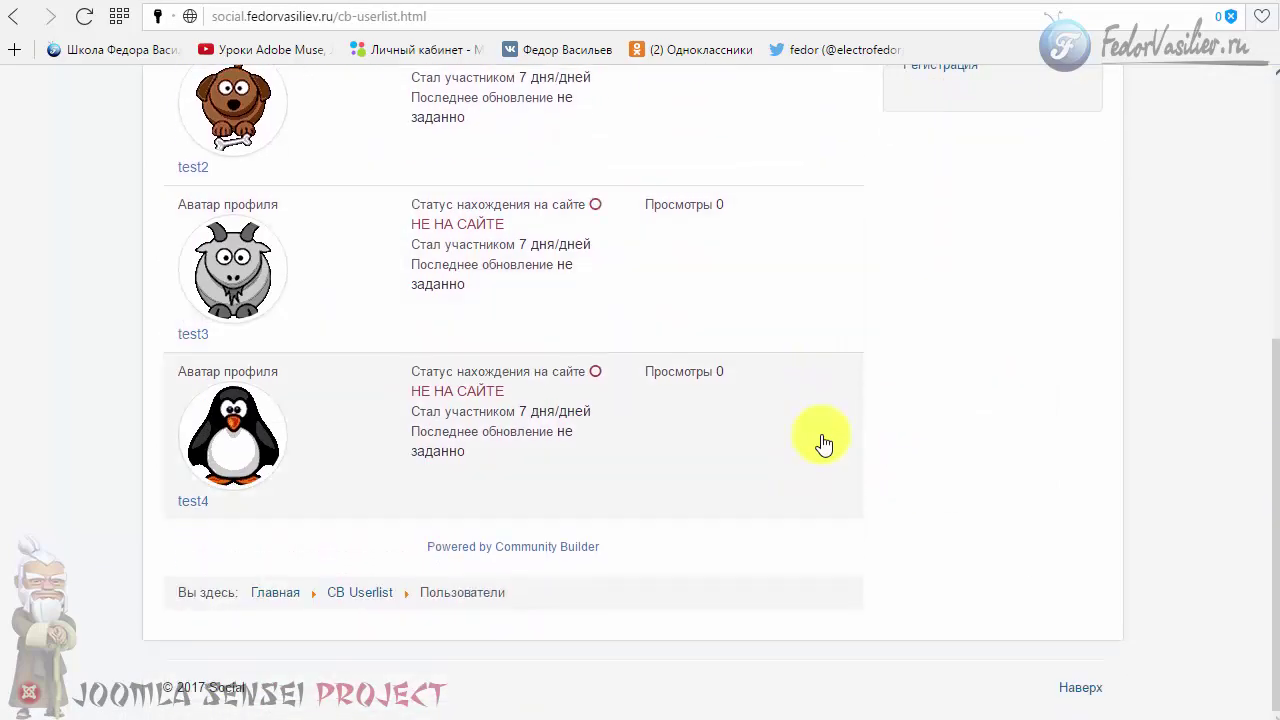
scroll(557, 429, "up", 4)
scroll(172, 383, "down", 4)
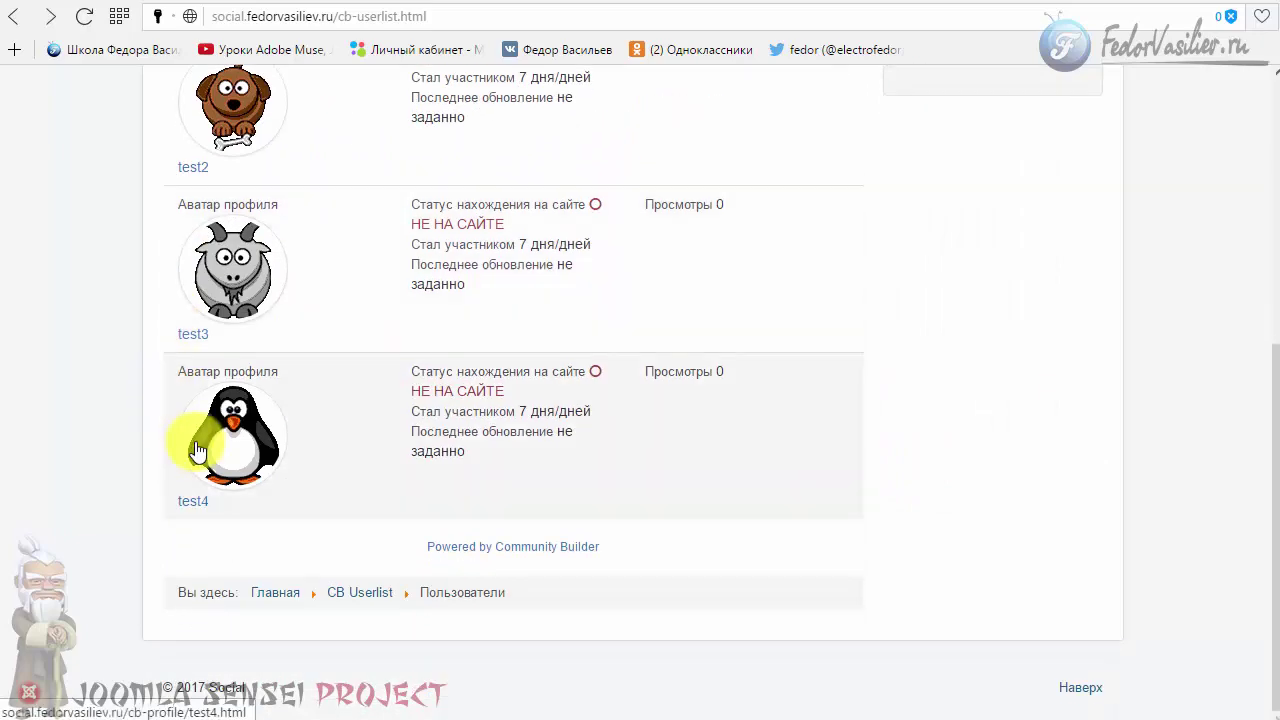
Step: In the Joomla administration, close the open user record without changes and examine the Super User and модератор entries in the user manager
scroll(177, 443, "up", 3)
left_click(855, 1)
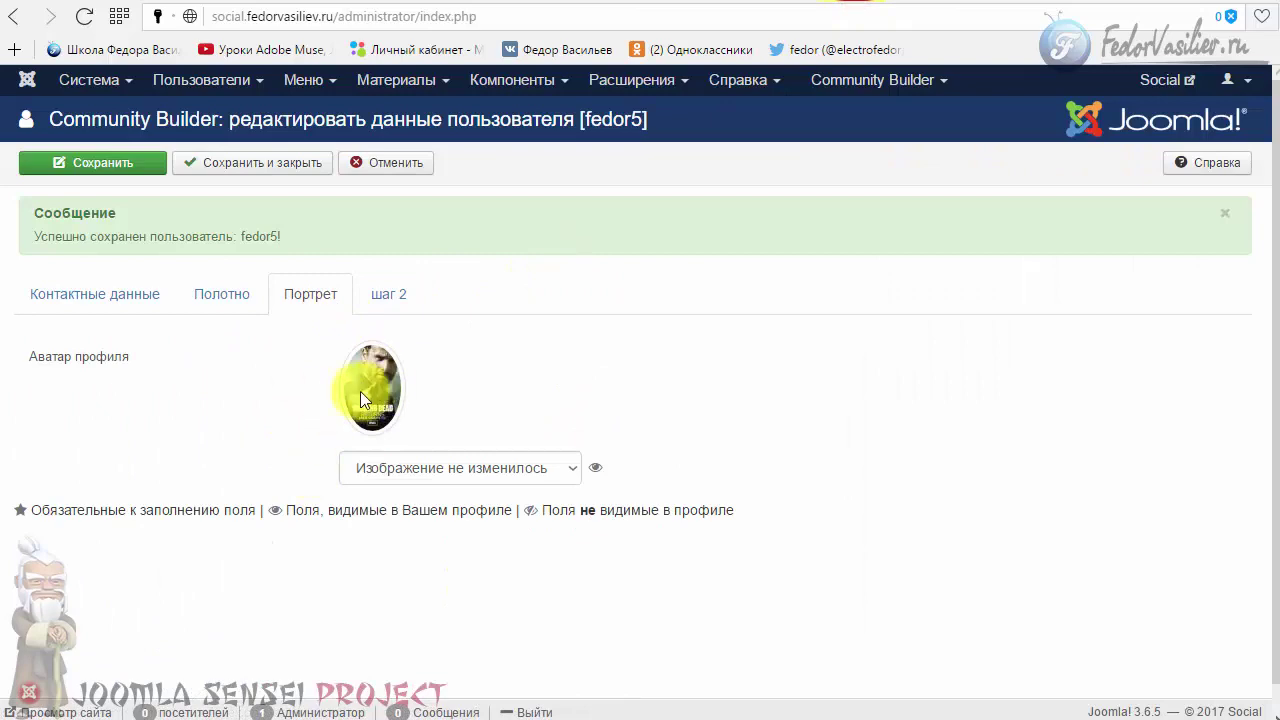
left_click_drag(228, 296, 210, 296)
left_click(134, 297)
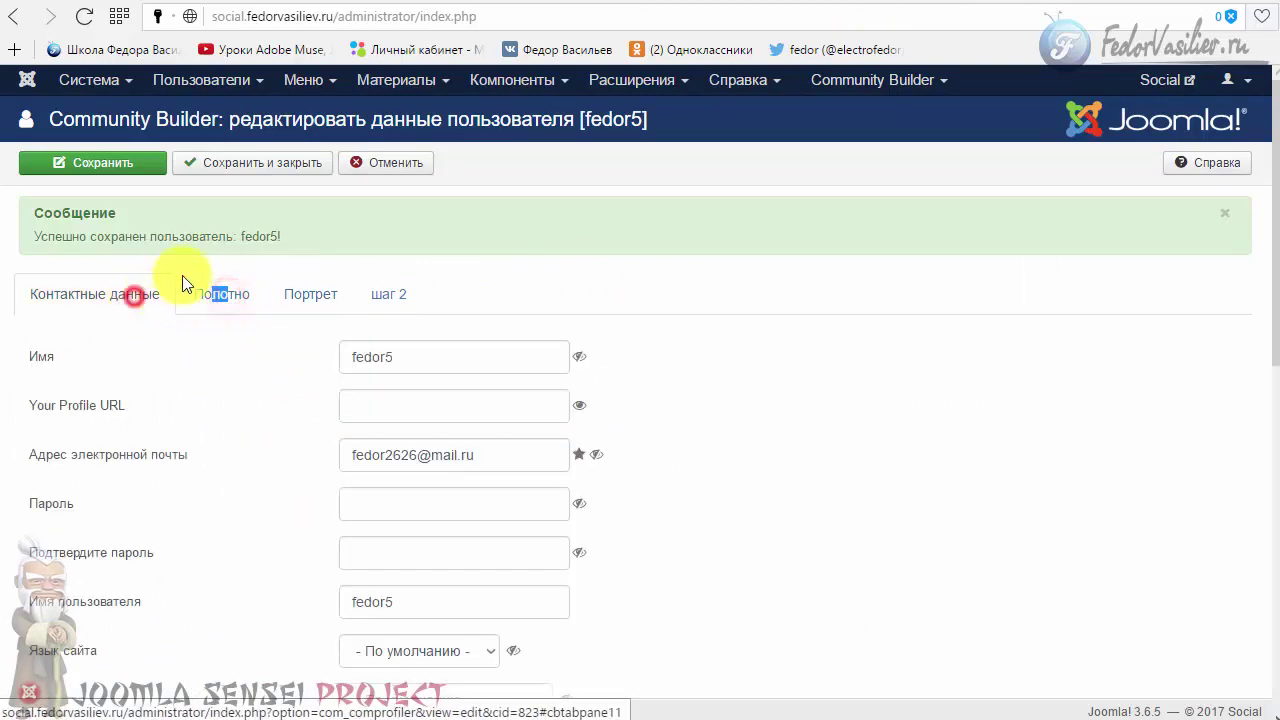
left_click(368, 162)
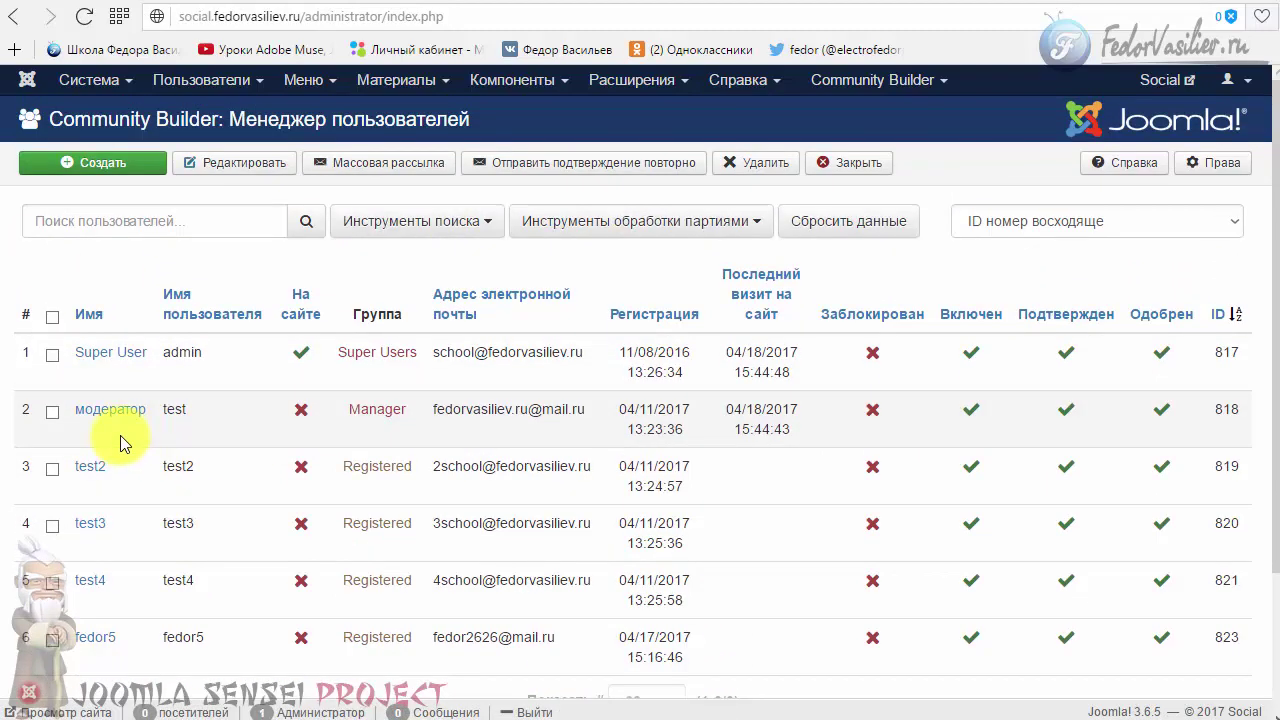
left_click_drag(153, 351, 75, 352)
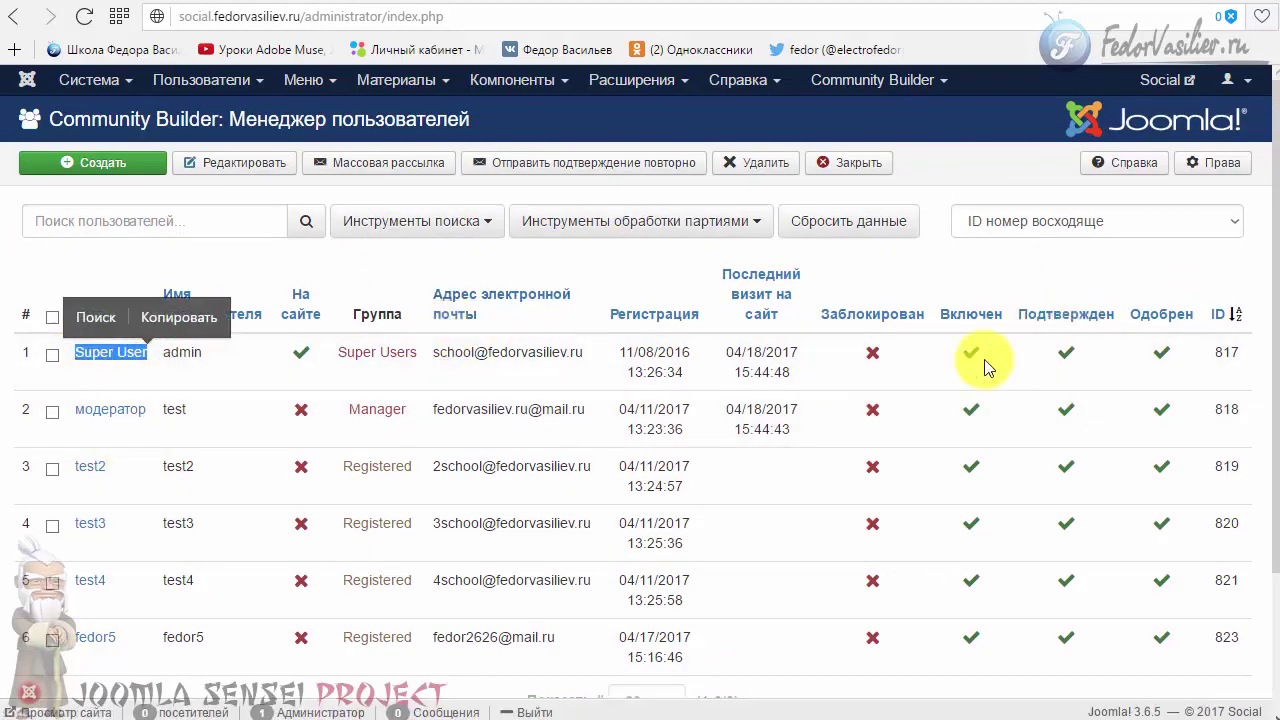
left_click_drag(95, 409, 150, 409)
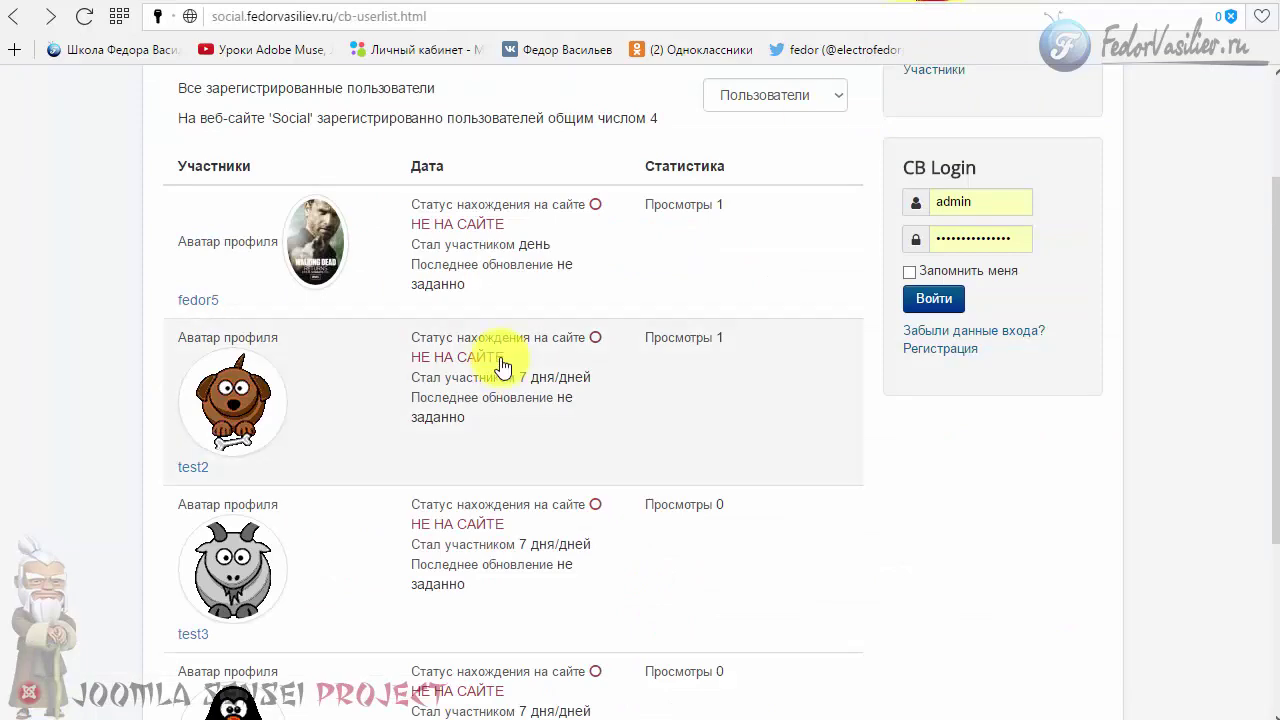
Step: Examine the user list on the site, view test4's profile from its avatar, and return to the list
scroll(500, 366, "down", 3)
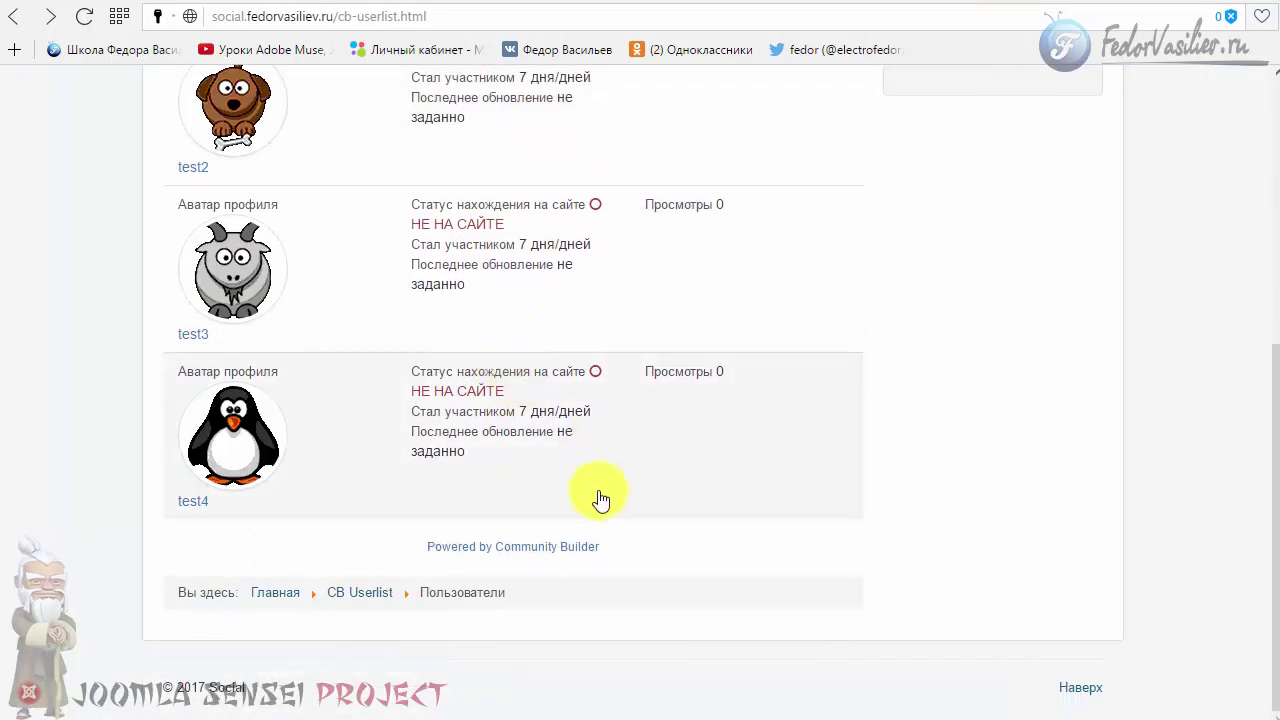
scroll(337, 530, "up", 4)
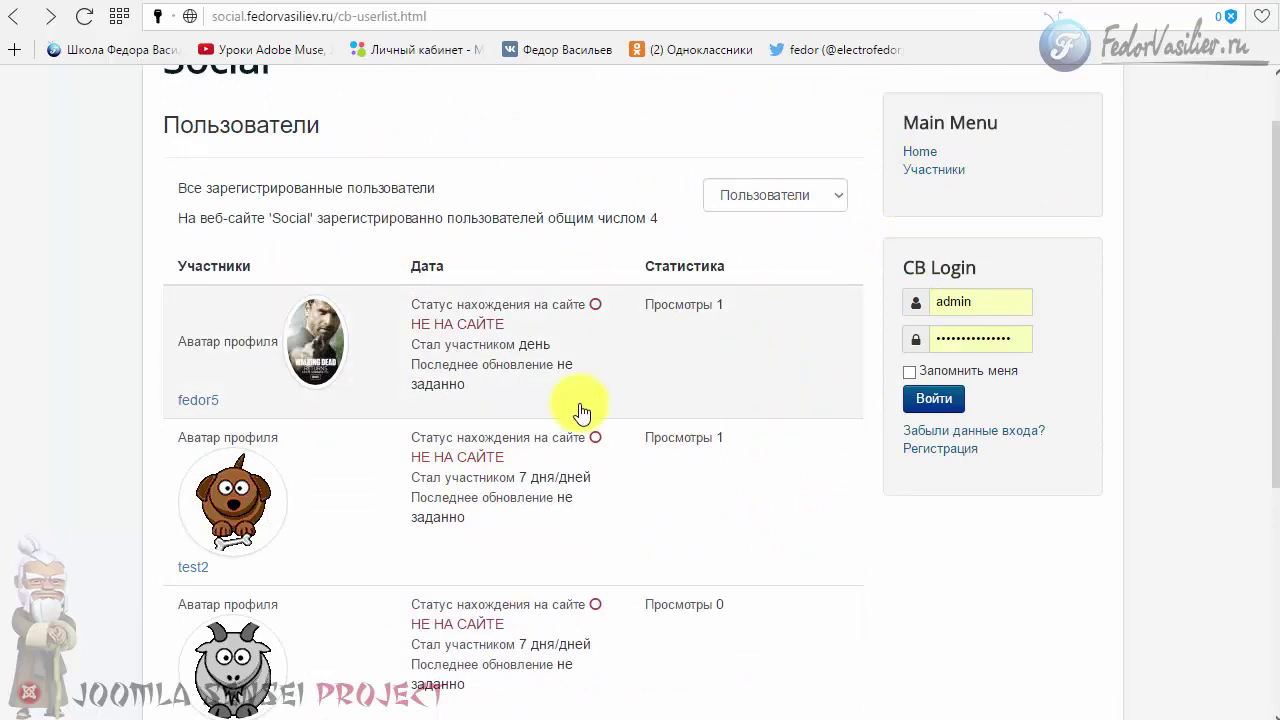
scroll(660, 316, "down", 2)
scroll(660, 316, "down", 2)
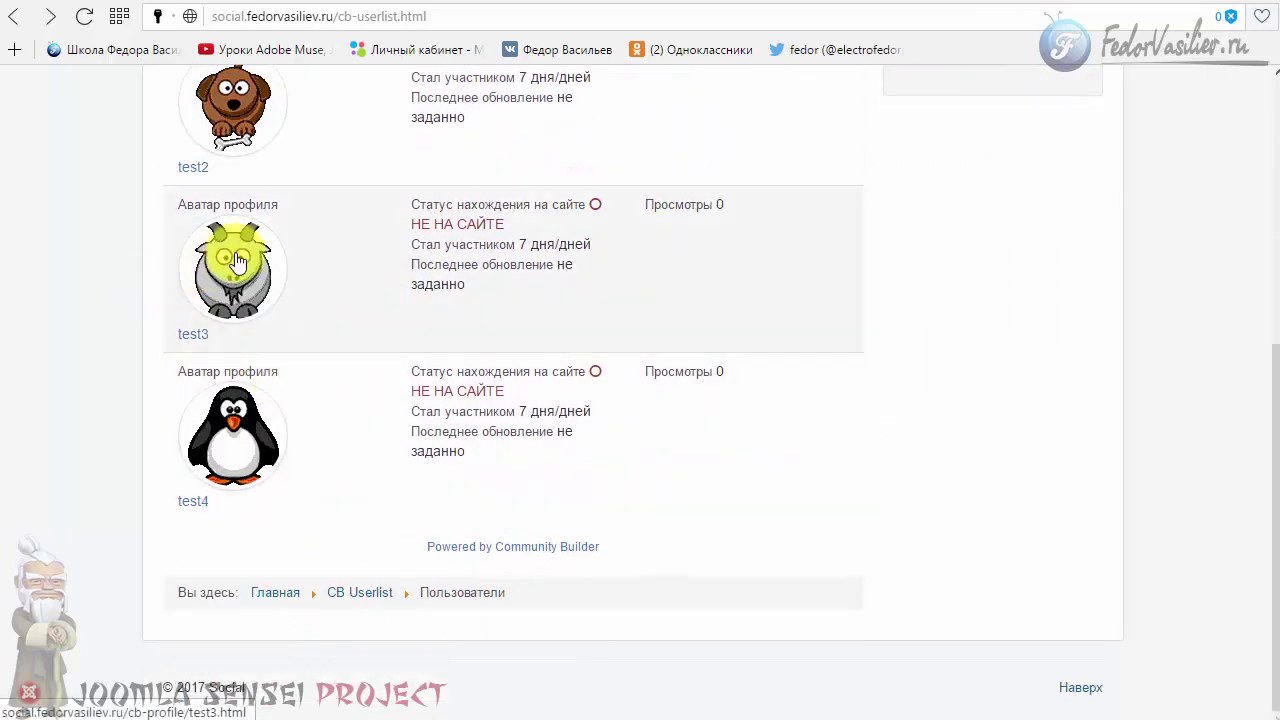
left_click(238, 432)
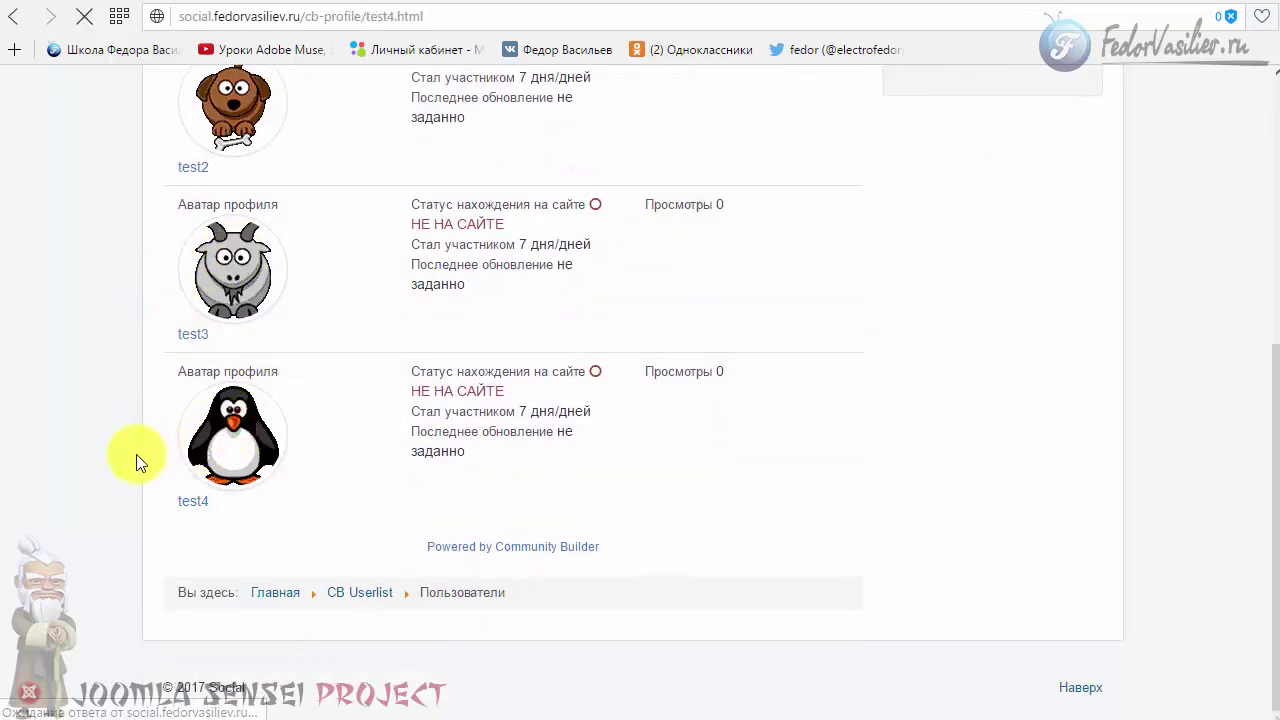
scroll(130, 410, "down", 2)
scroll(135, 391, "up", 2)
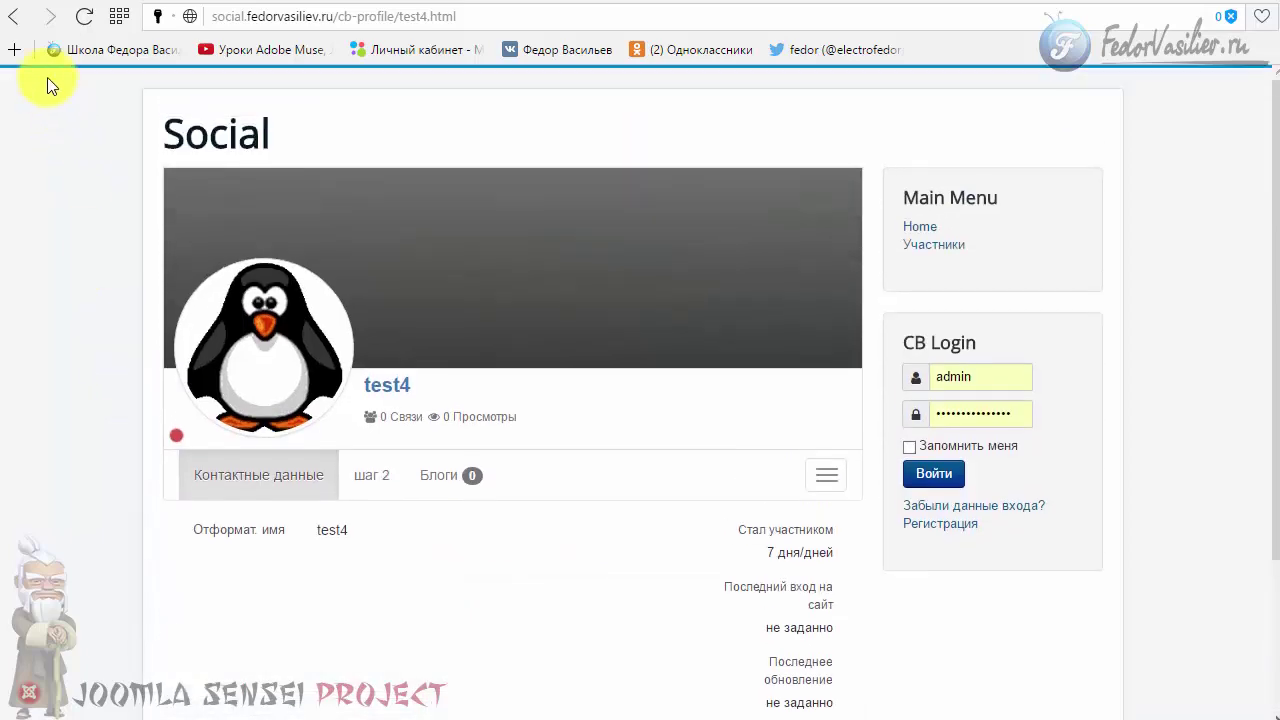
left_click(17, 18)
scroll(900, 575, "up", 3)
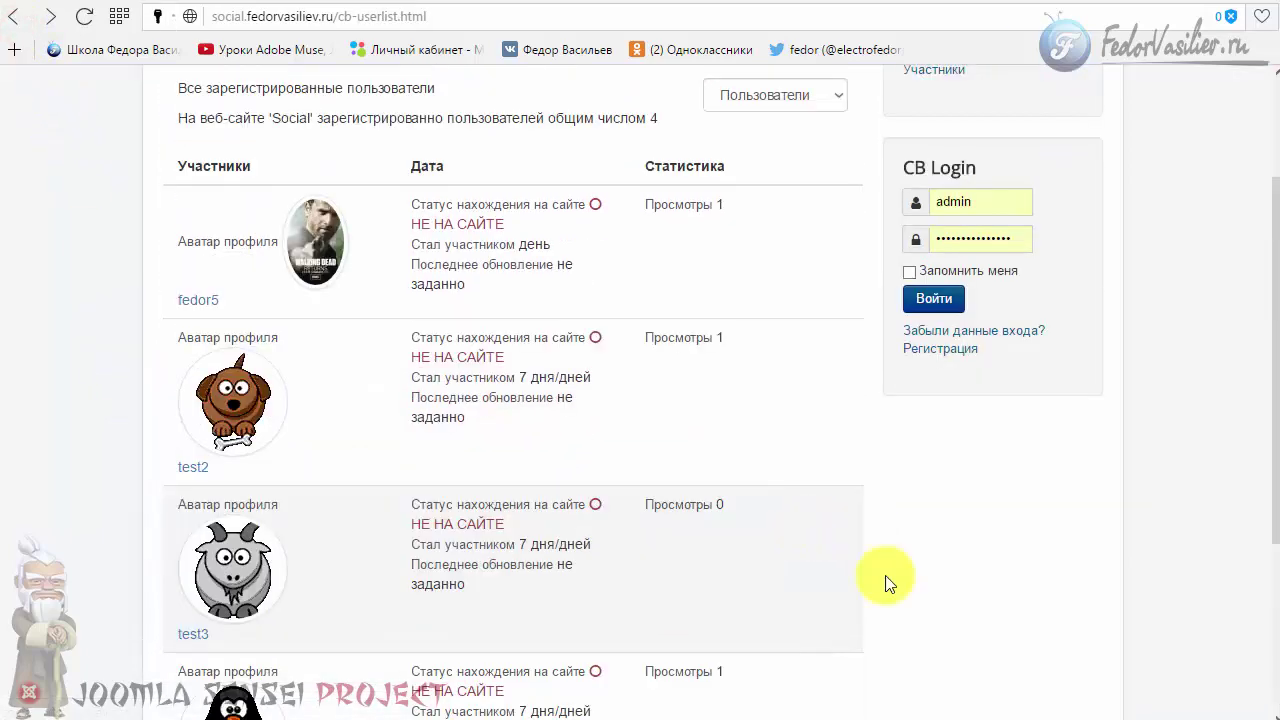
Step: In Community Builder's list manager, open the column settings of the "Пользователи" list and set the "Участники" column's size to 3
left_click(862, 2)
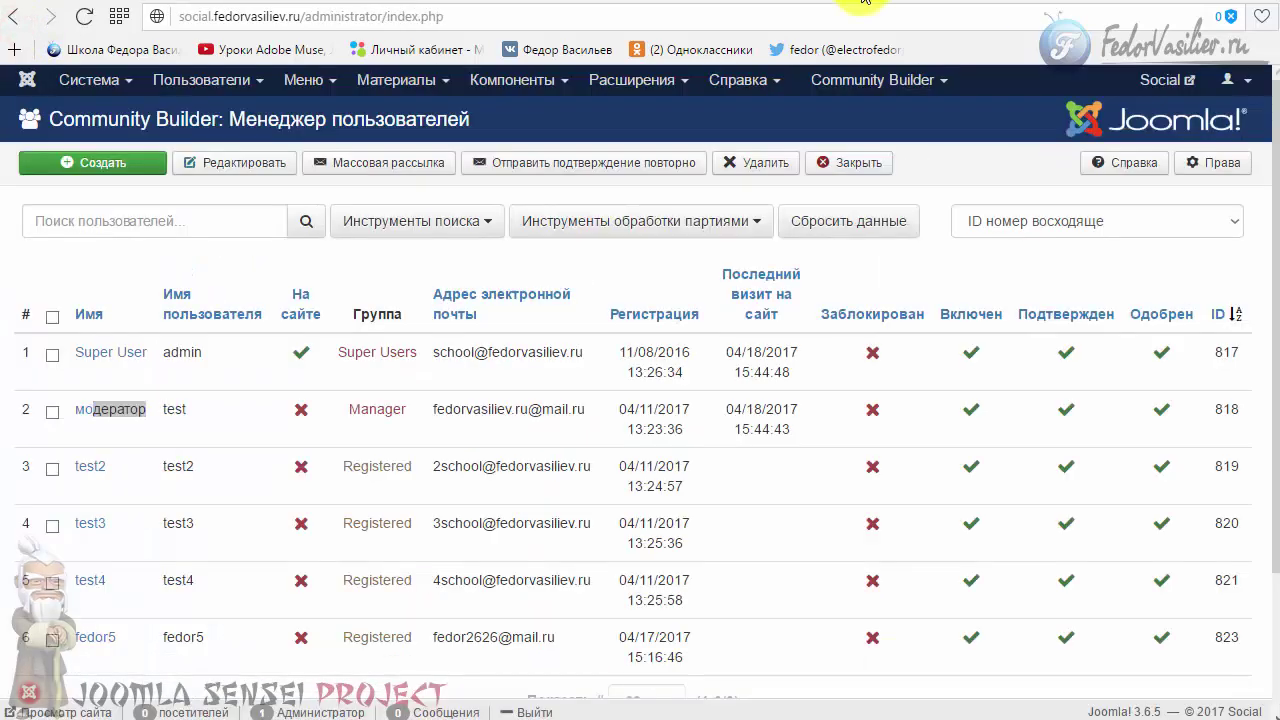
left_click(836, 165)
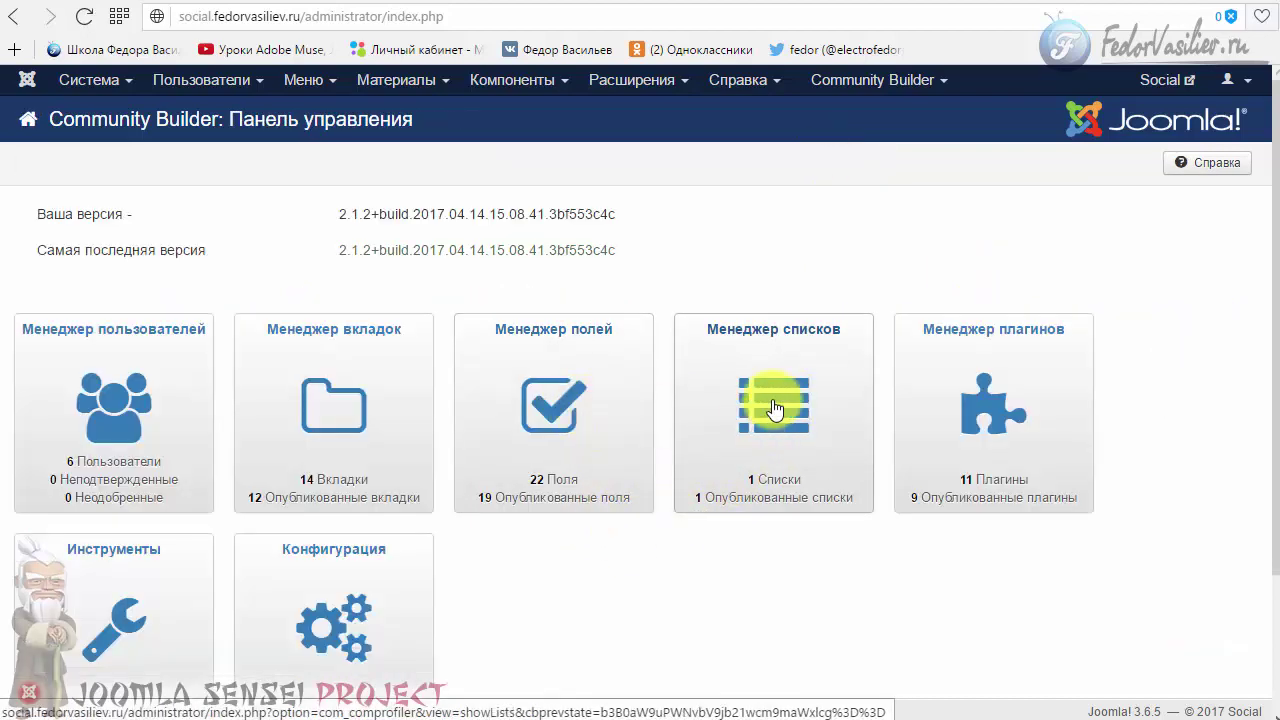
left_click(71, 372)
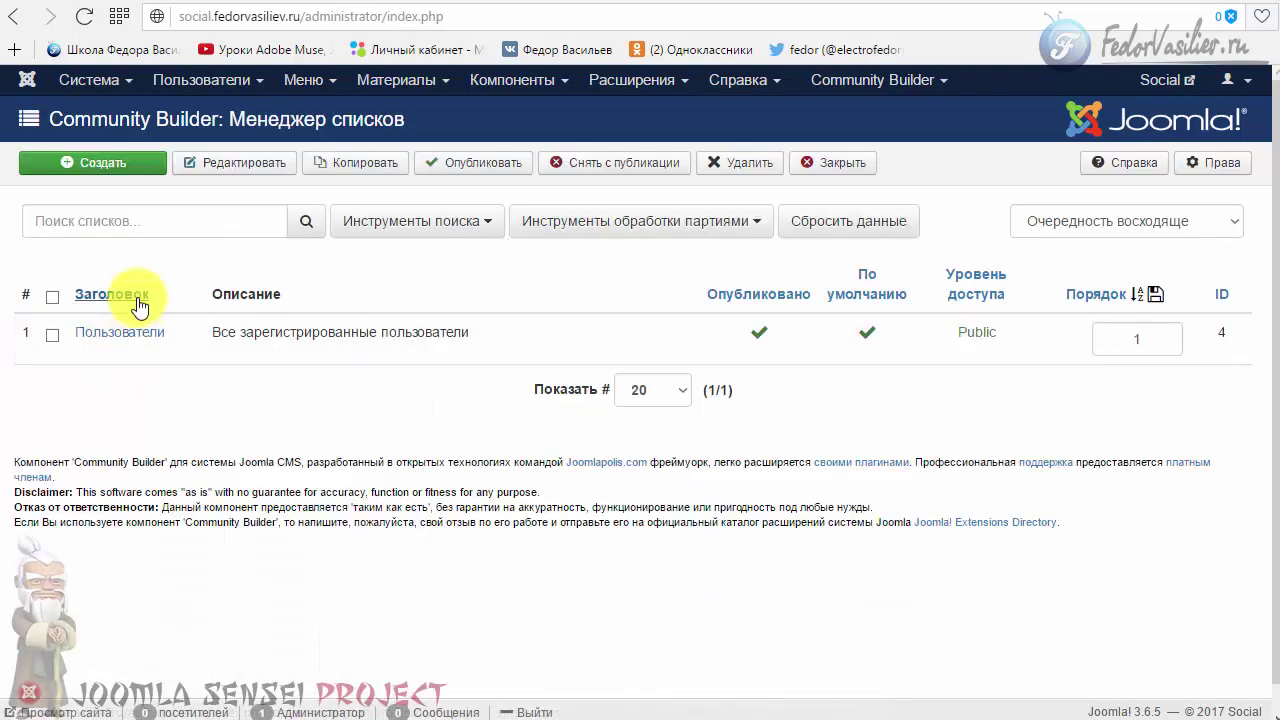
left_click(118, 335)
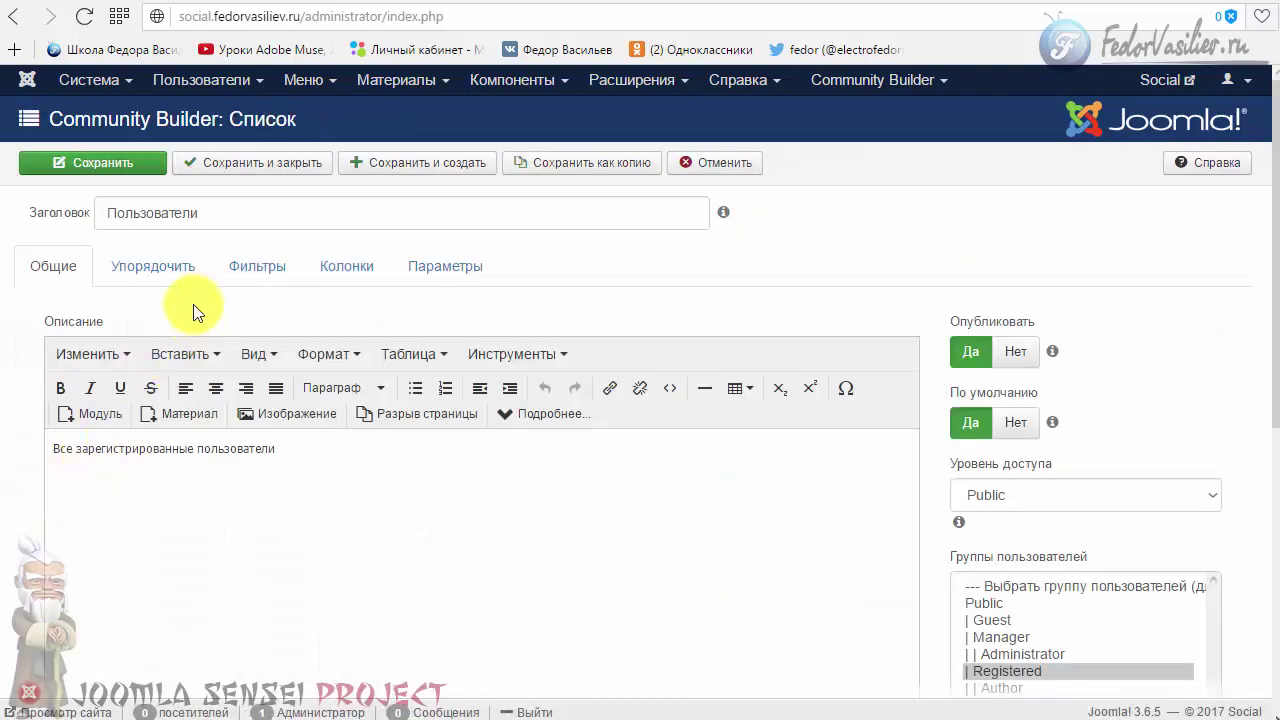
left_click(355, 274)
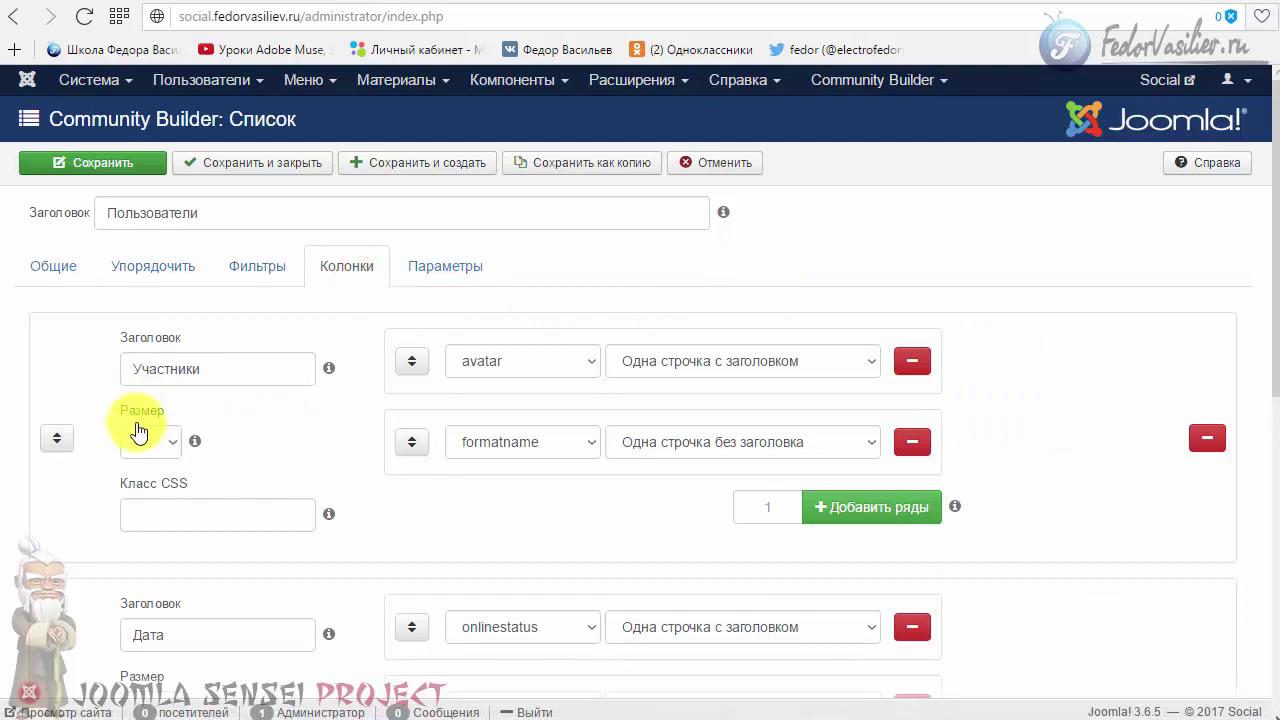
left_click(166, 444)
left_click(146, 504)
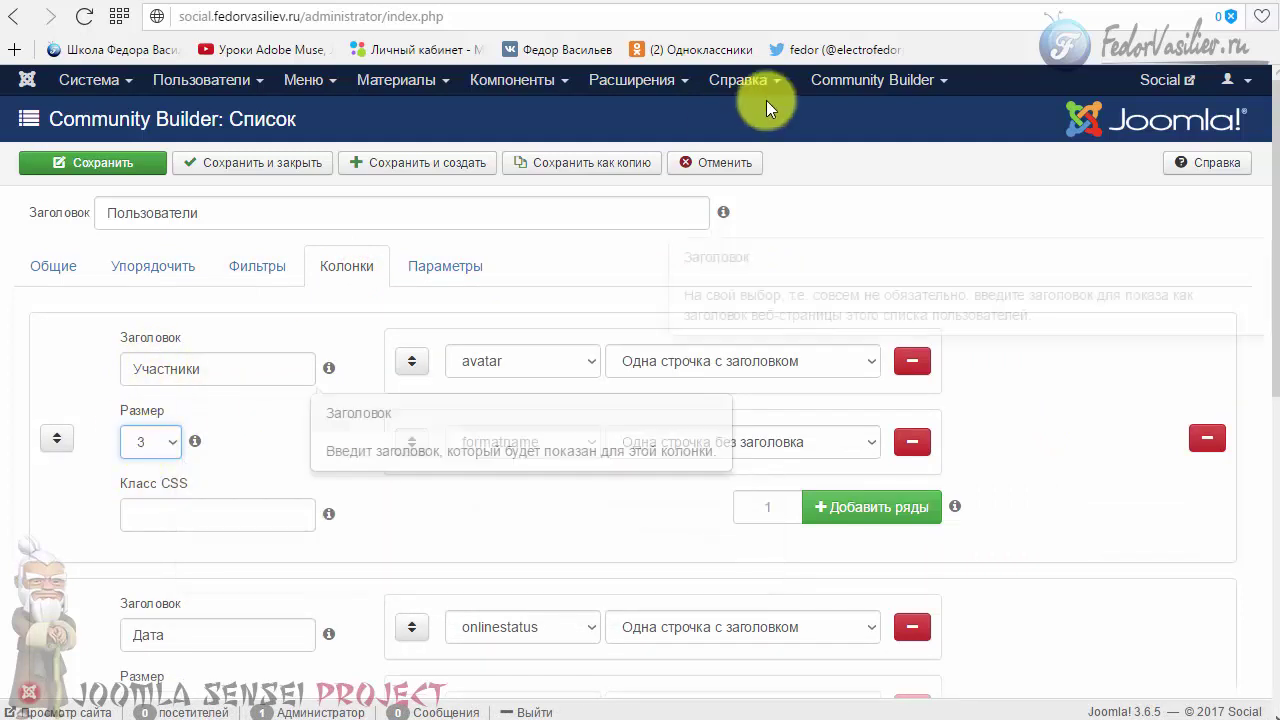
Step: Examine the "Участники" column heading and the first member's name on the site's user list page
left_click(905, 4)
scroll(135, 375, "up", 3)
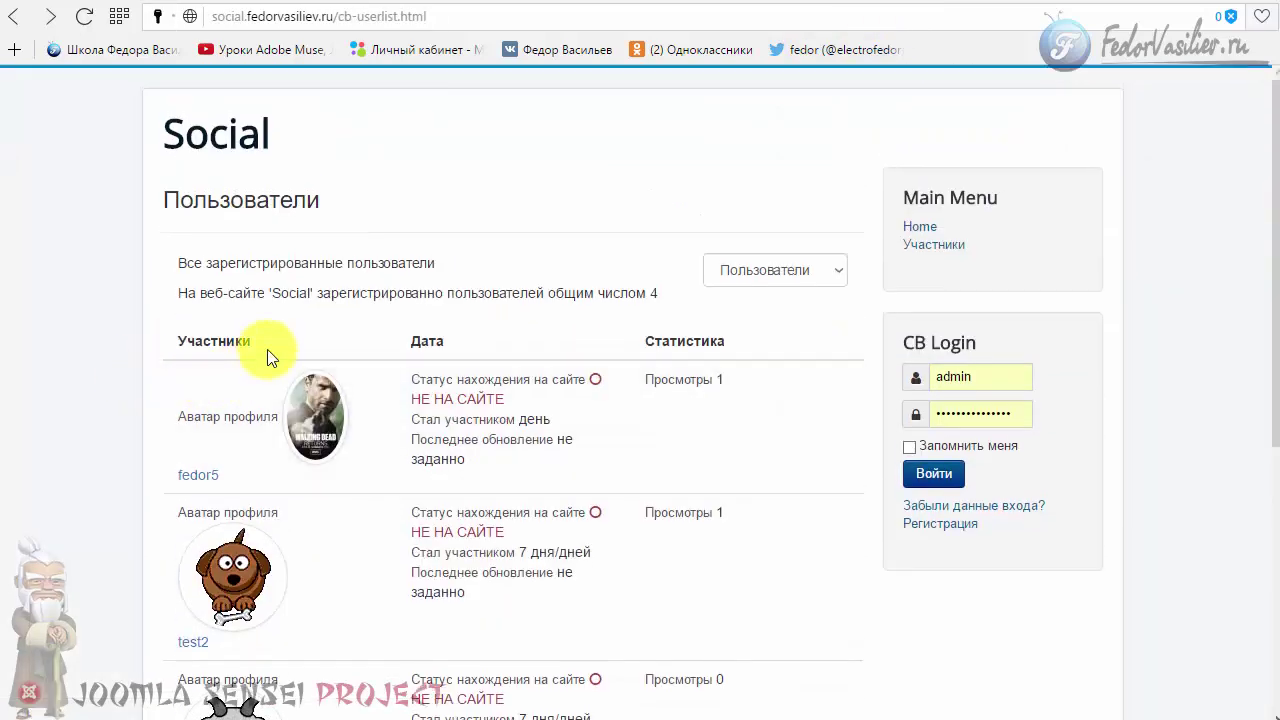
left_click_drag(266, 346, 176, 346)
left_click(132, 367)
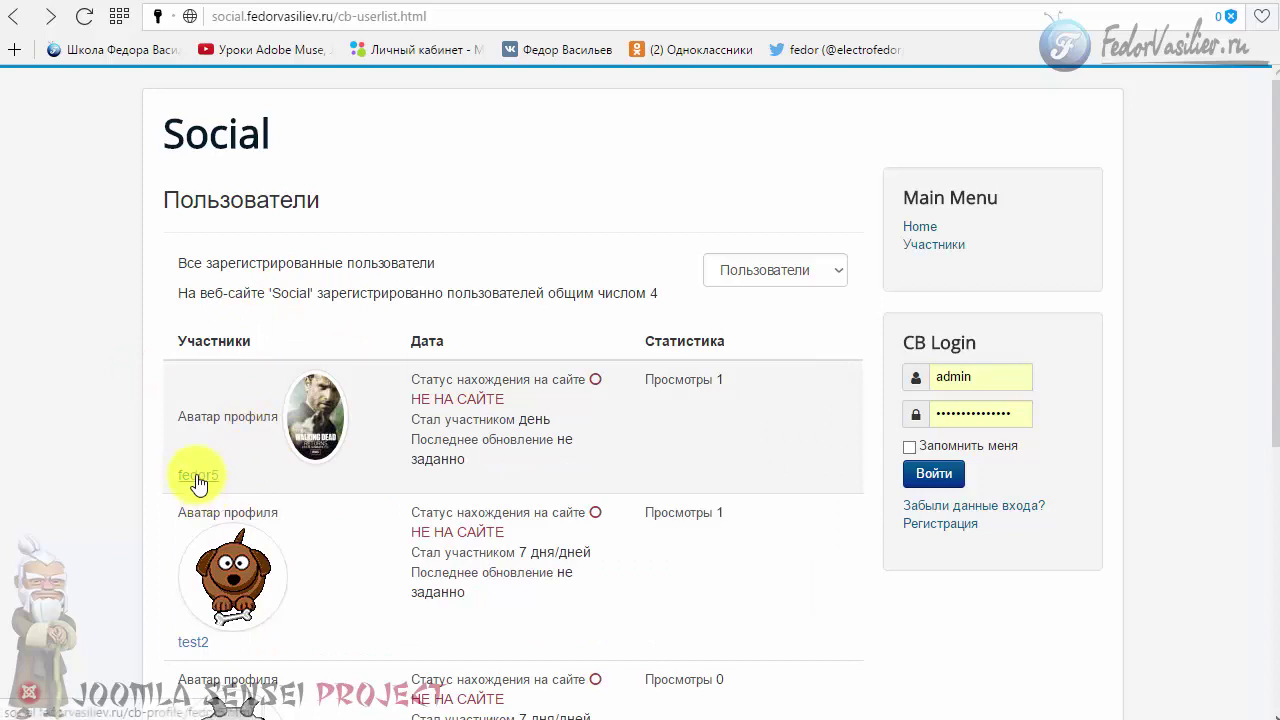
left_click_drag(234, 477, 174, 475)
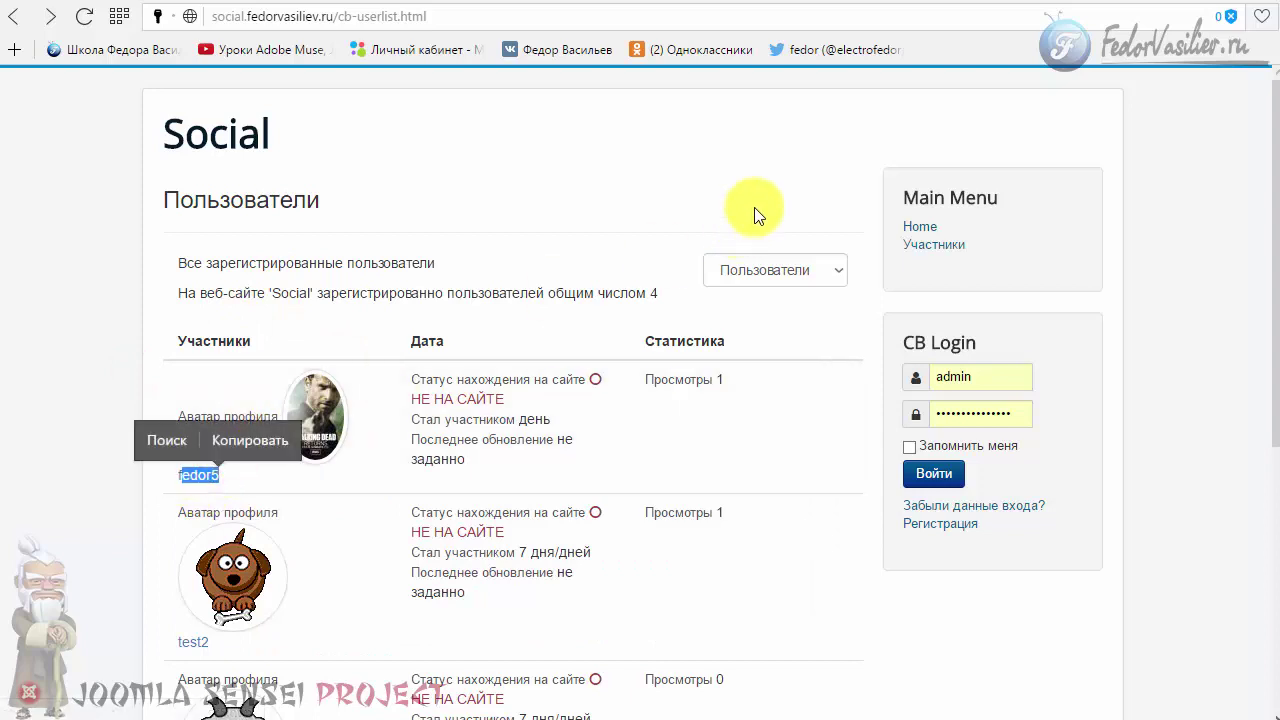
Step: Save the "Пользователи" list settings and refresh the user list page on the site
left_click(891, 0)
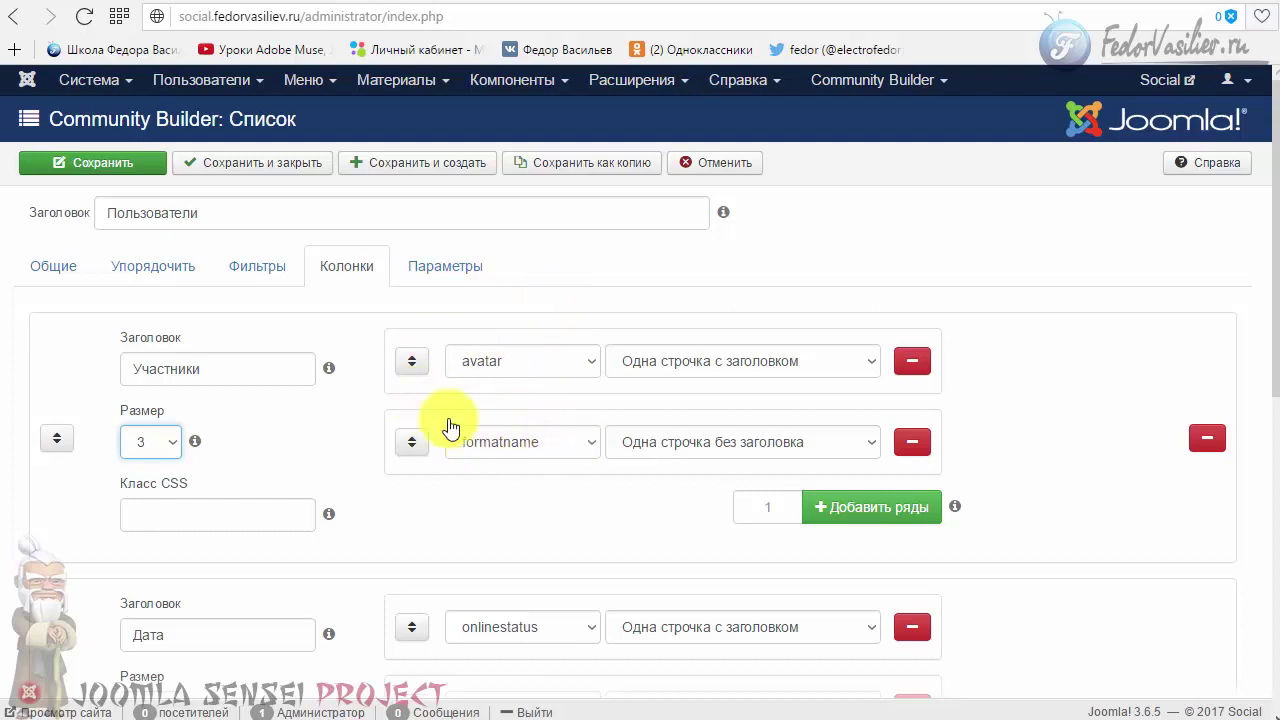
left_click(160, 163)
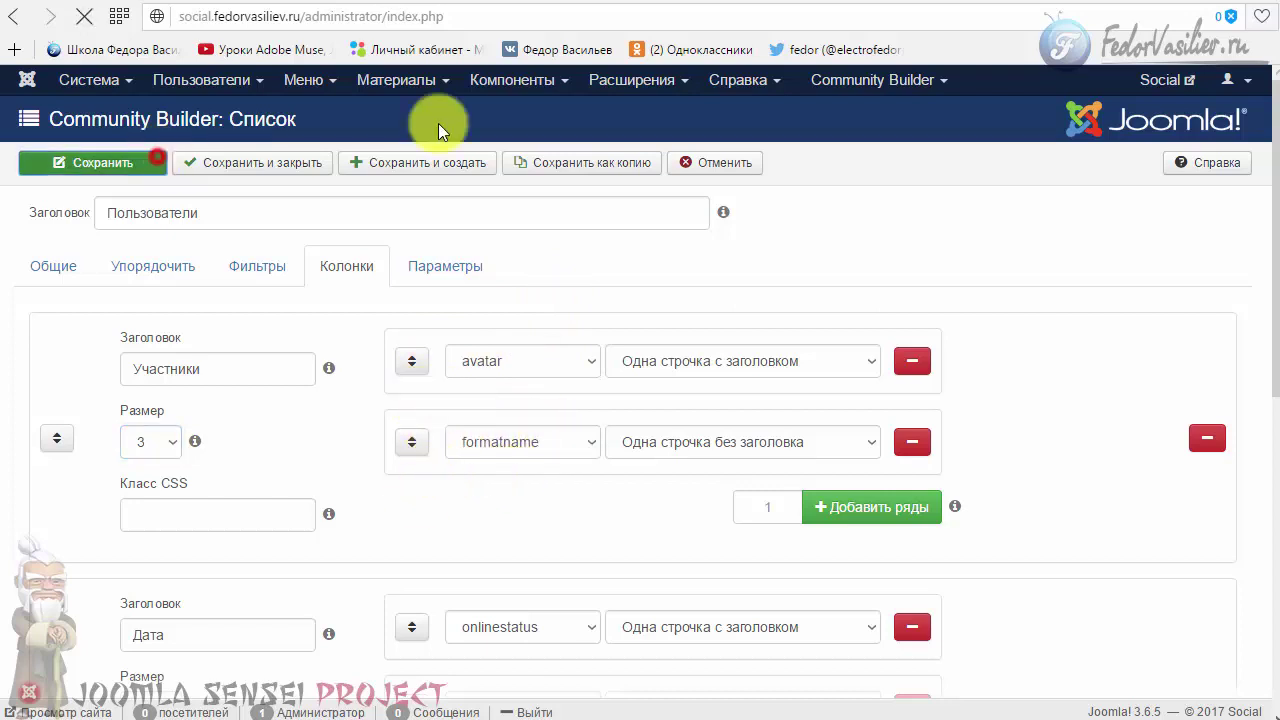
left_click(905, 2)
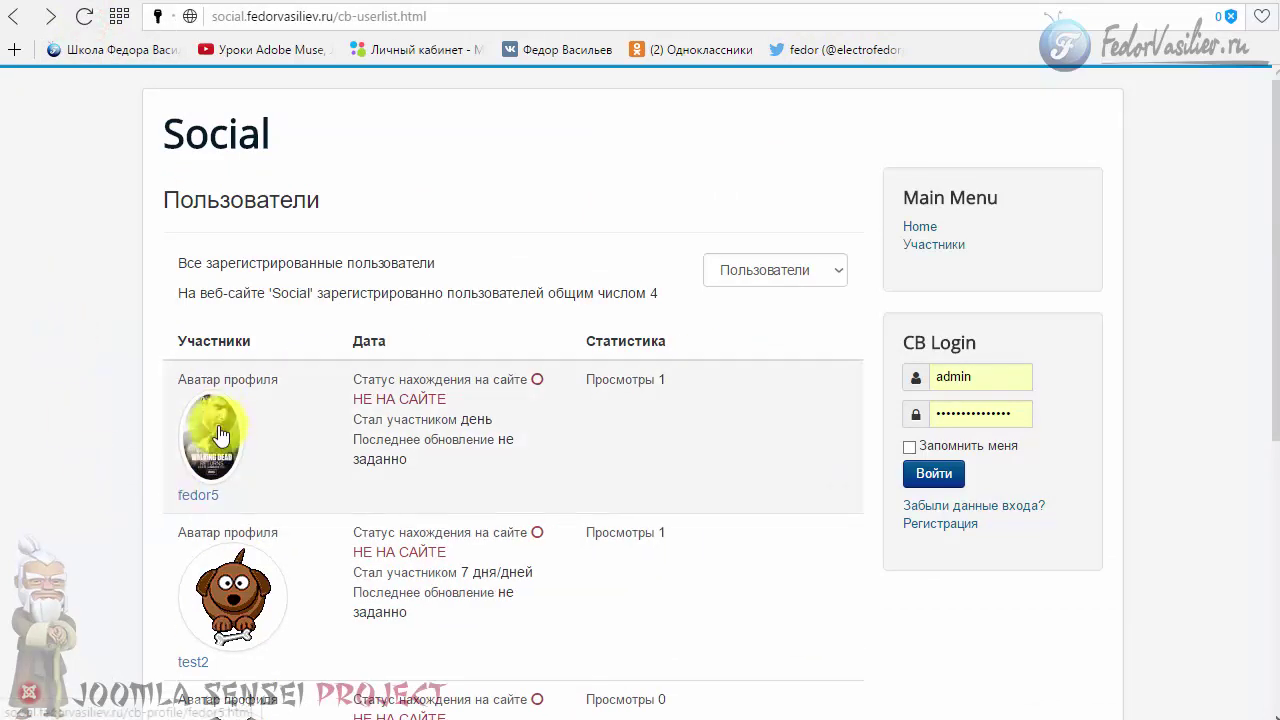
Step: Examine the avatar layout and the "Дата" column across the member entries on the site
scroll(75, 400, "down", 1)
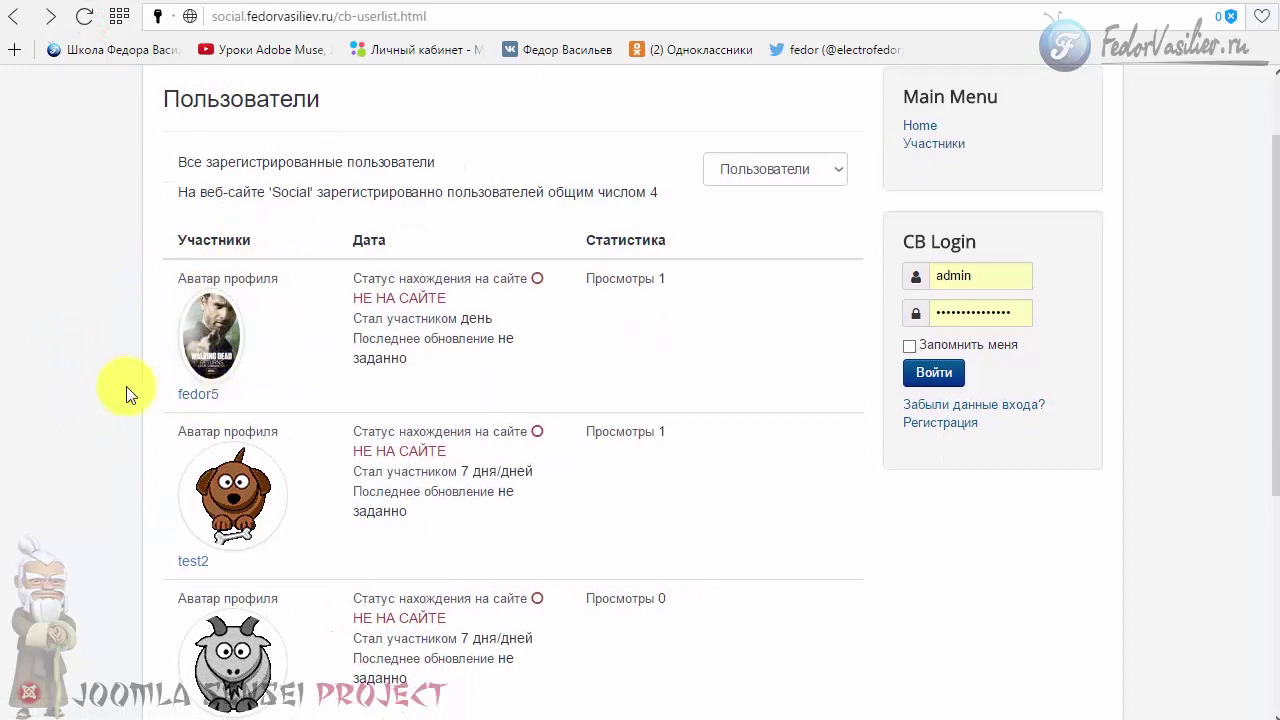
scroll(130, 420, "down", 5)
scroll(132, 446, "up", 5)
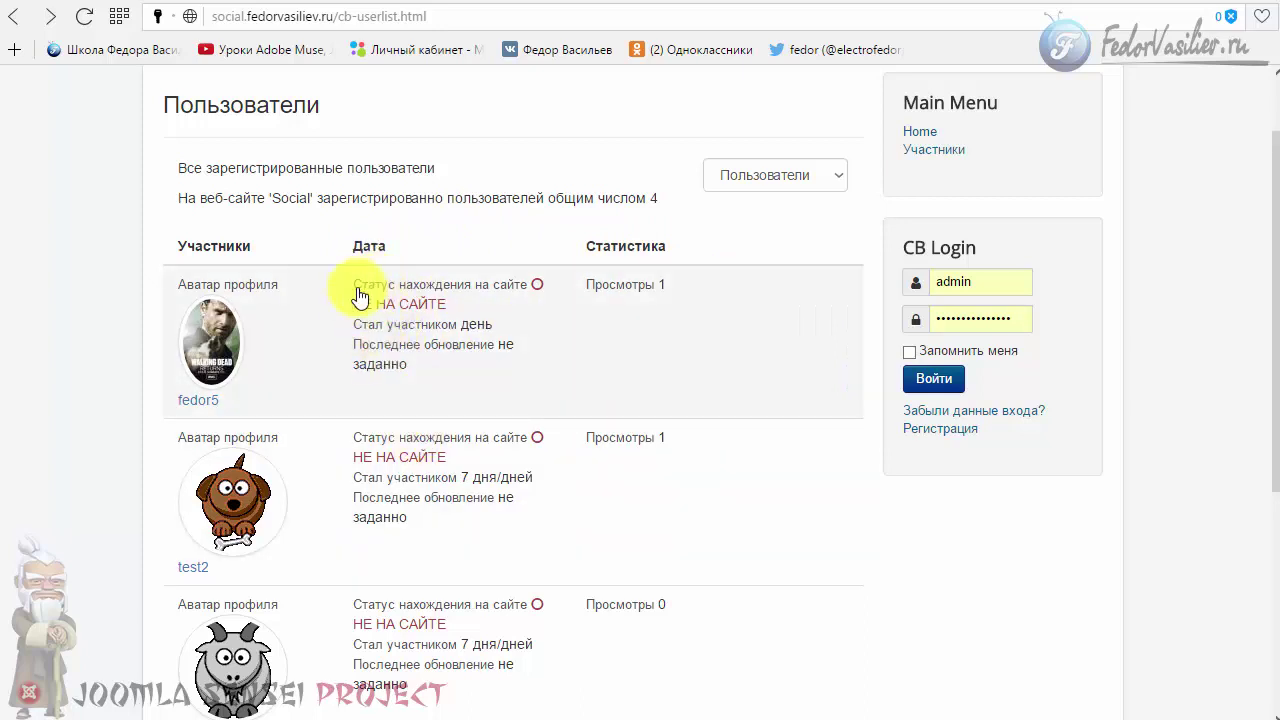
left_click_drag(343, 250, 420, 248)
left_click(420, 248)
scroll(371, 290, "down", 3)
scroll(380, 512, "up", 2)
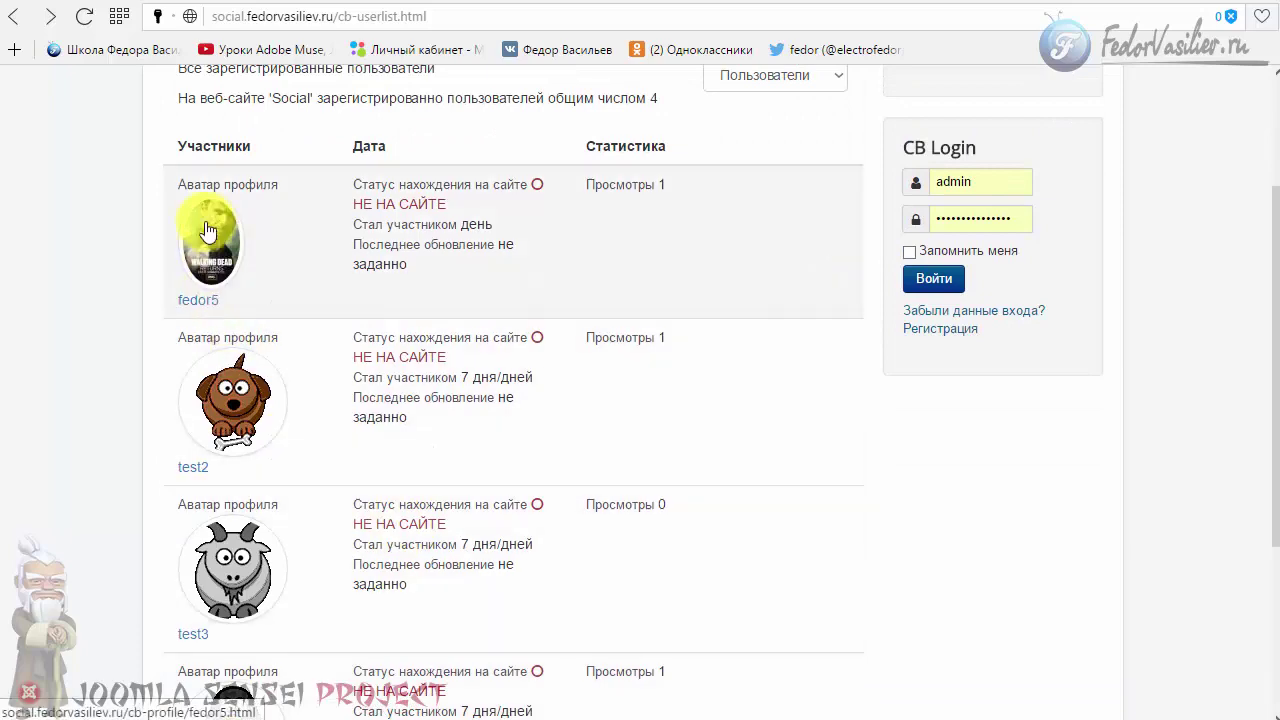
Step: In the list's column settings, set the size of the "Участники" column to 4
left_click(855, 5)
scroll(300, 480, "down", 3)
scroll(160, 490, "up", 2)
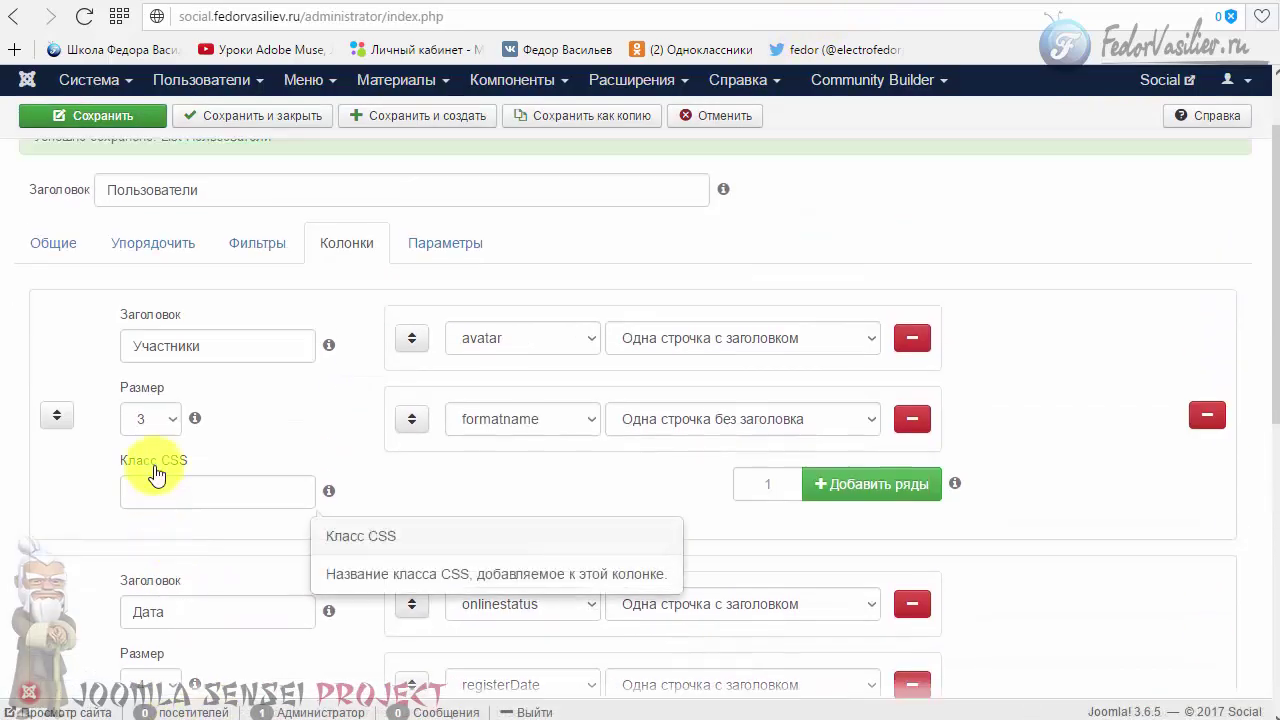
left_click(170, 420)
left_click(155, 521)
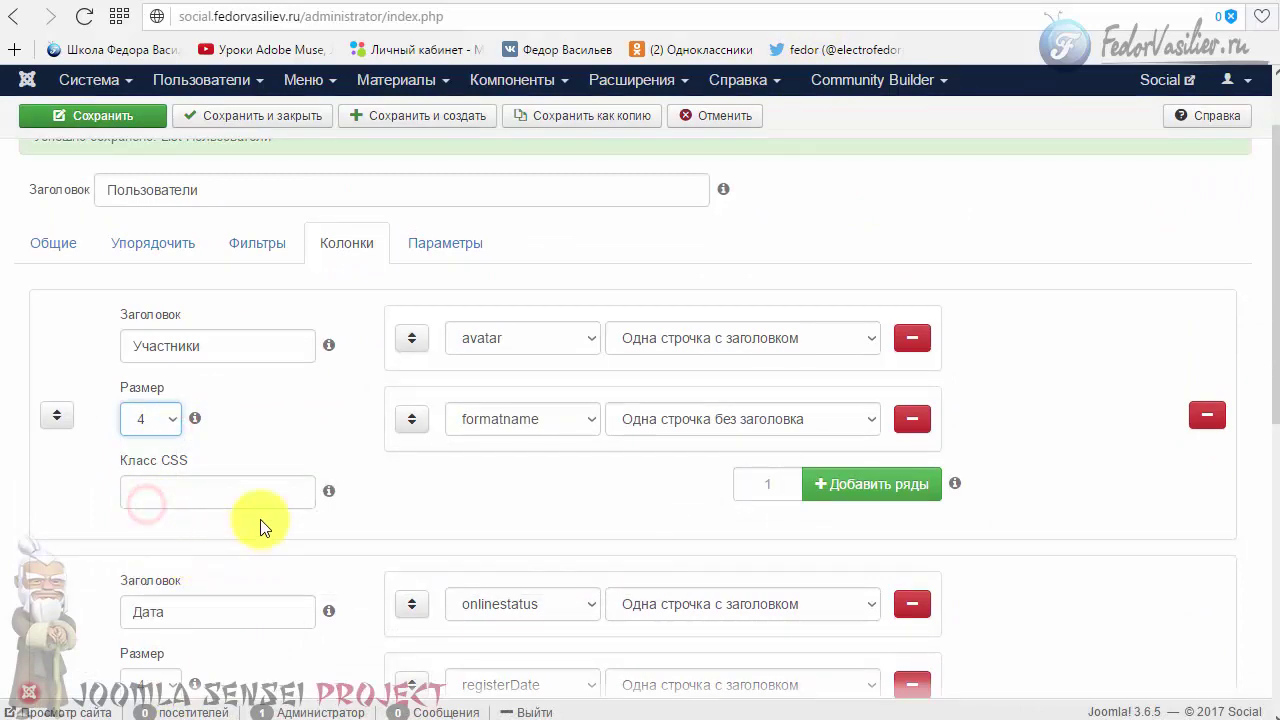
Step: Review the fields and sizes of the list's columns and compare them with the user list page on the site
scroll(259, 528, "down", 4)
scroll(259, 530, "up", 2)
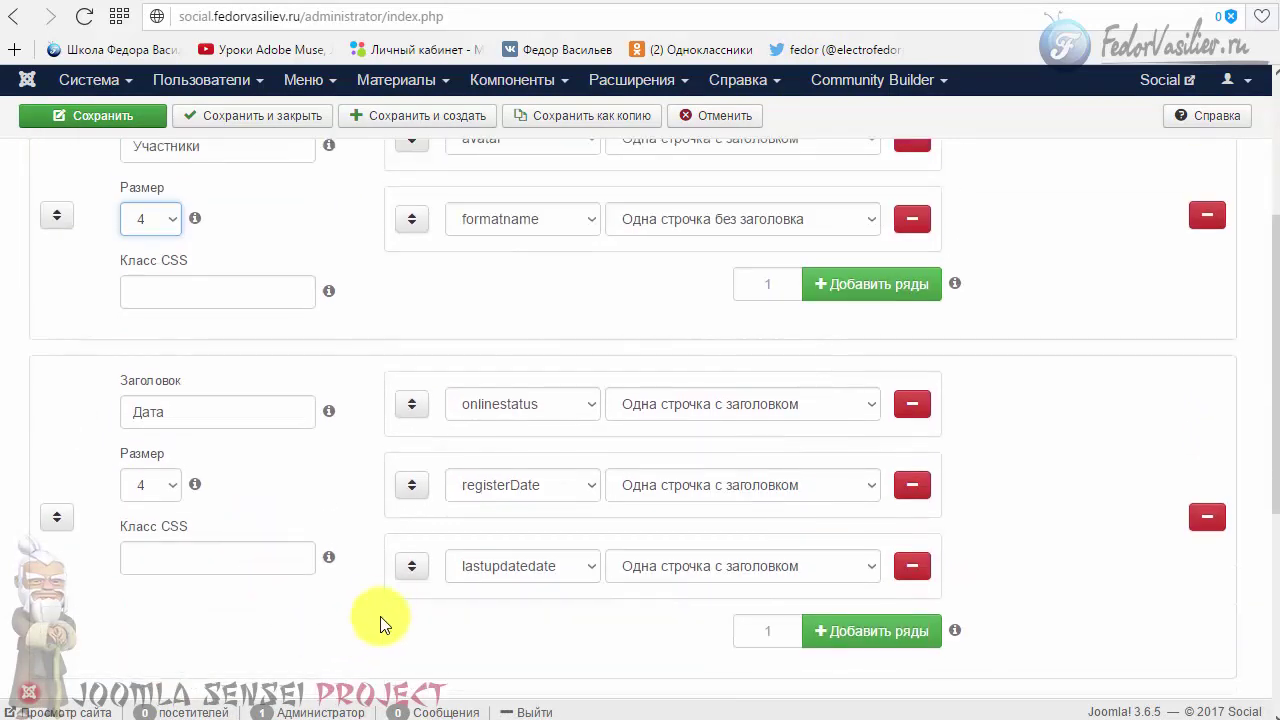
scroll(380, 614, "up", 3)
scroll(806, 464, "down", 4)
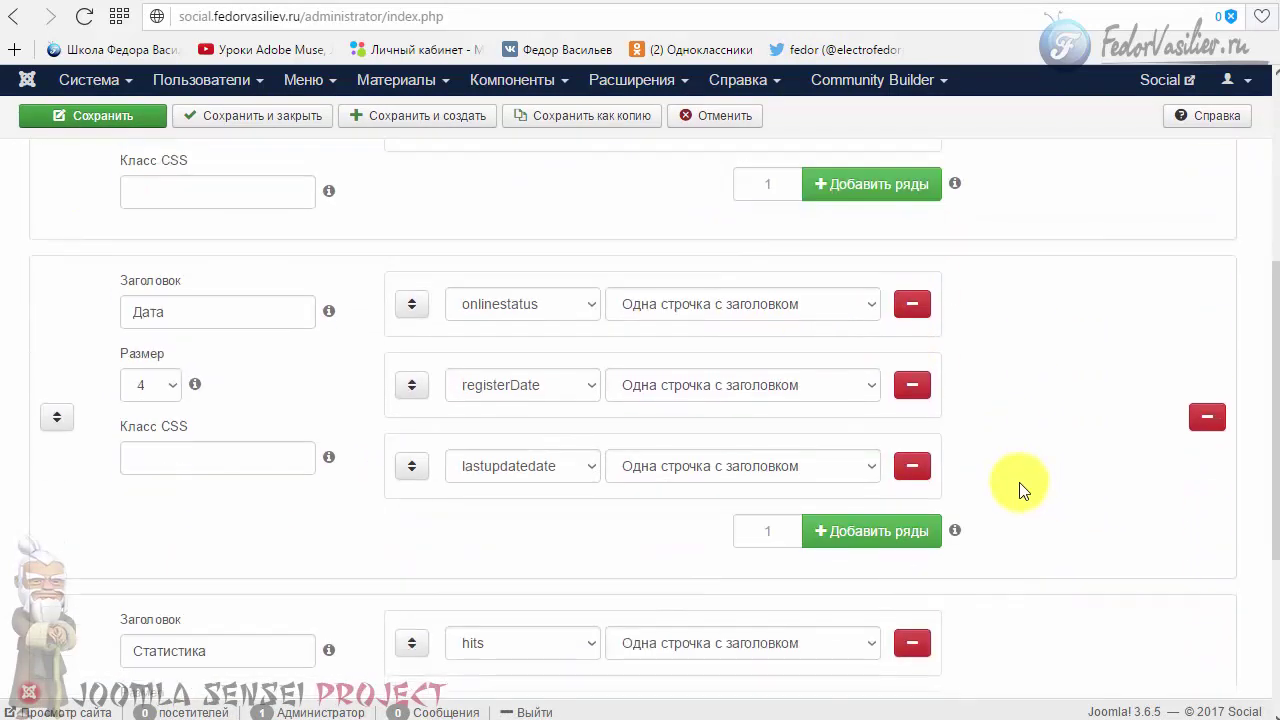
key("ctrl+Tab")
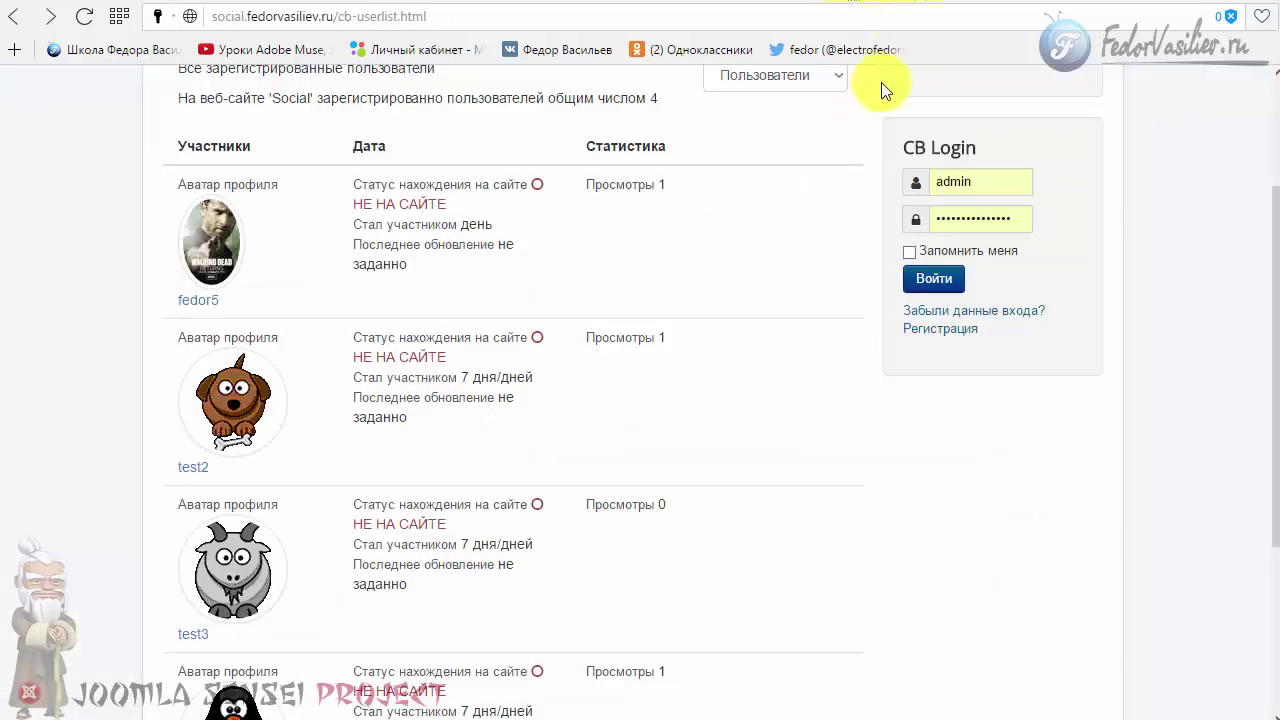
scroll(680, 480, "up", 2)
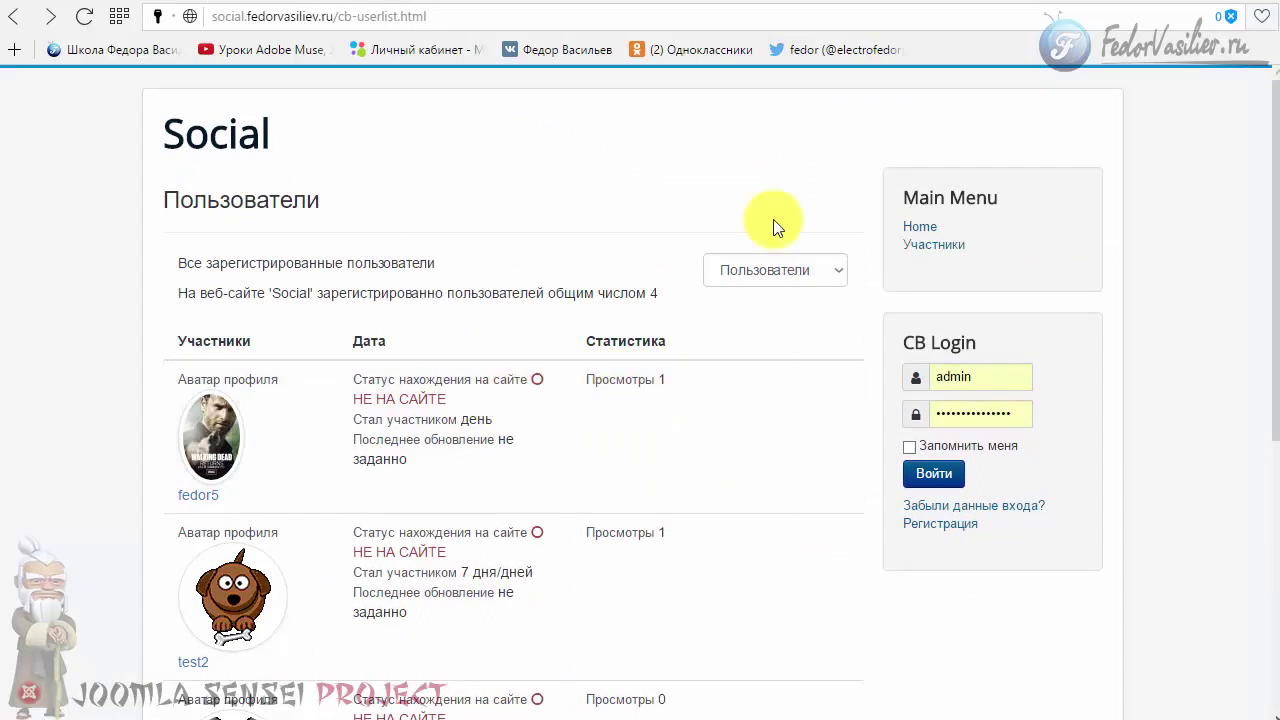
Step: In the "Статистика" column, set the hits field's display to "2 строчки с заголовком", save the list and check it on the site
key("ctrl+Tab")
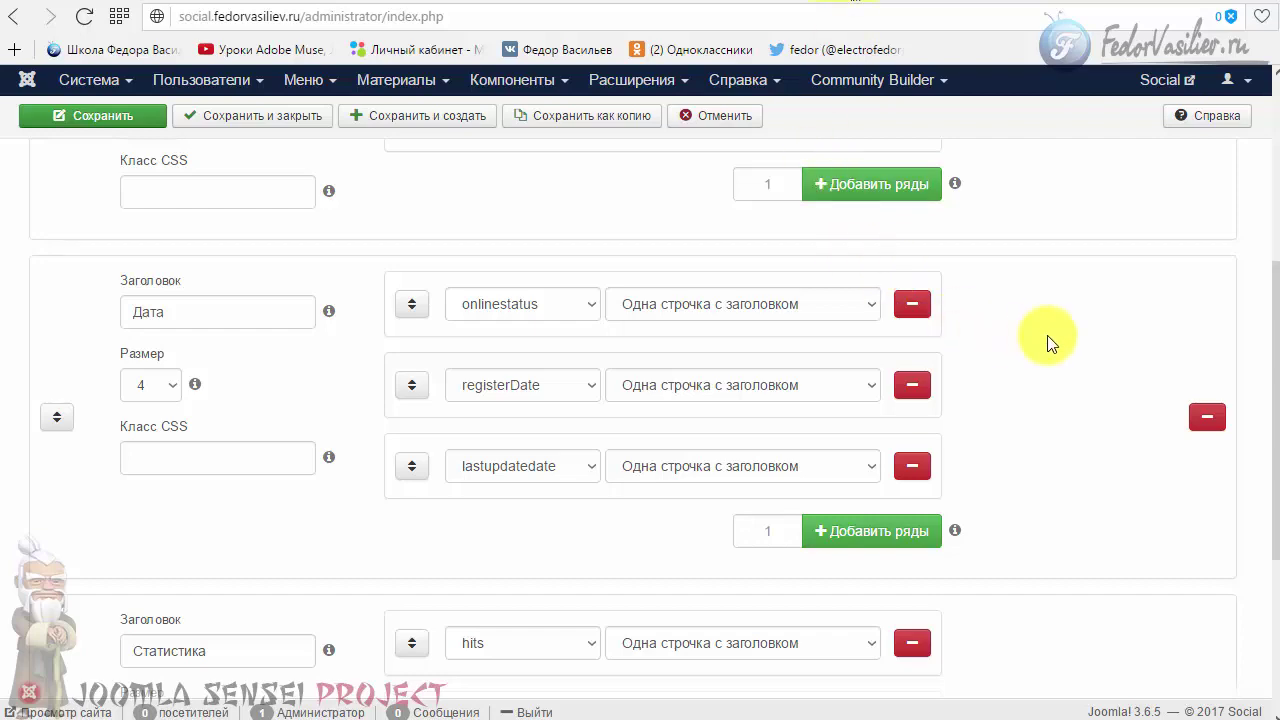
scroll(1000, 360, "down", 3)
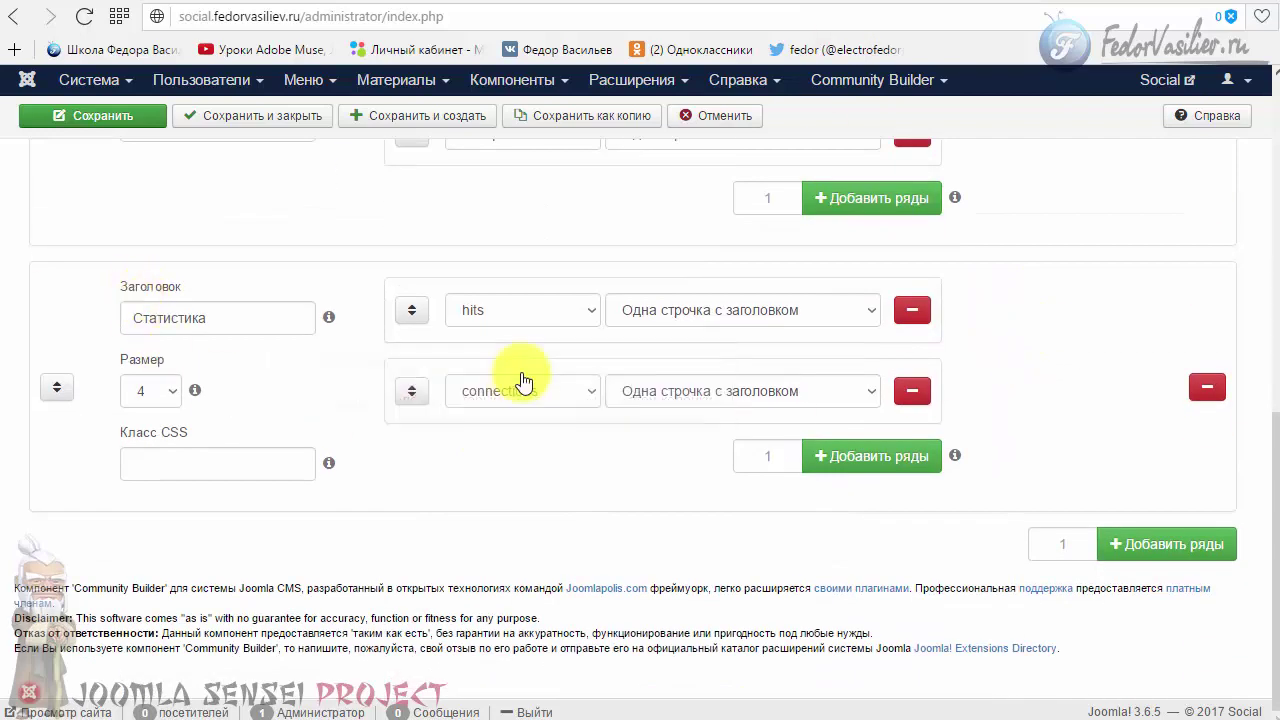
left_click(679, 312)
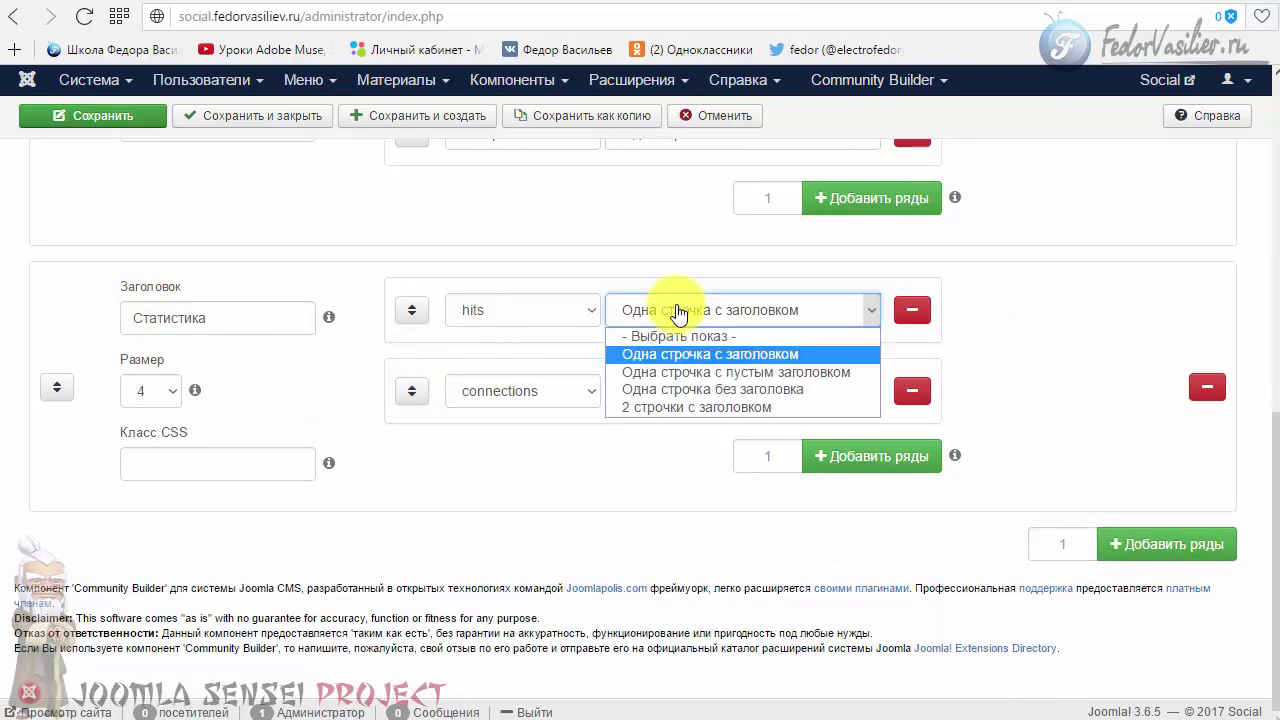
left_click(638, 409)
left_click(112, 119)
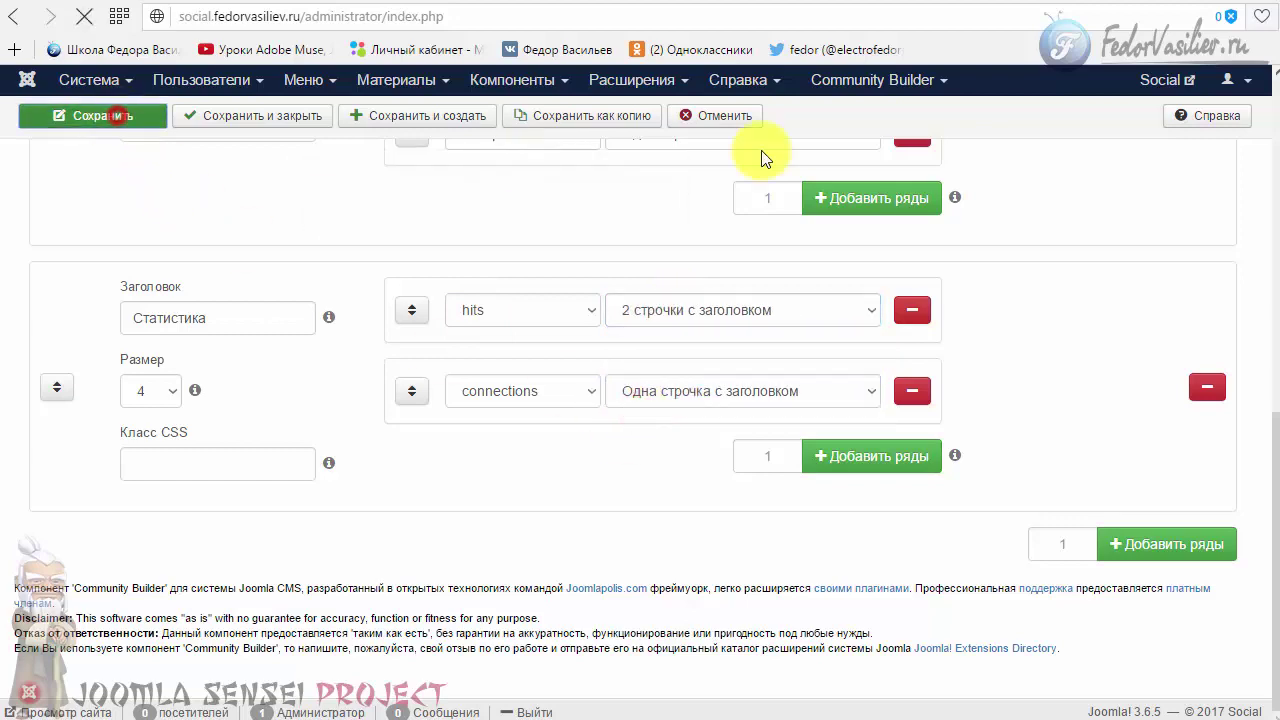
left_click(928, 3)
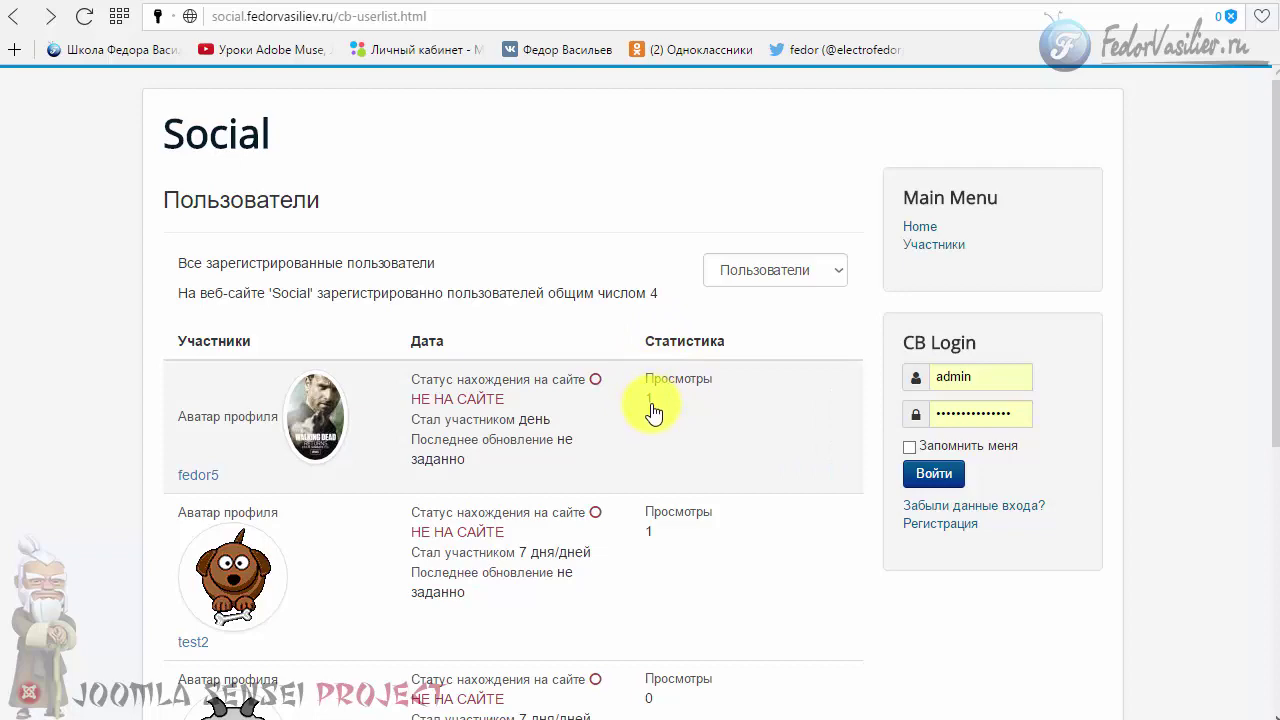
scroll(770, 420, "down", 3)
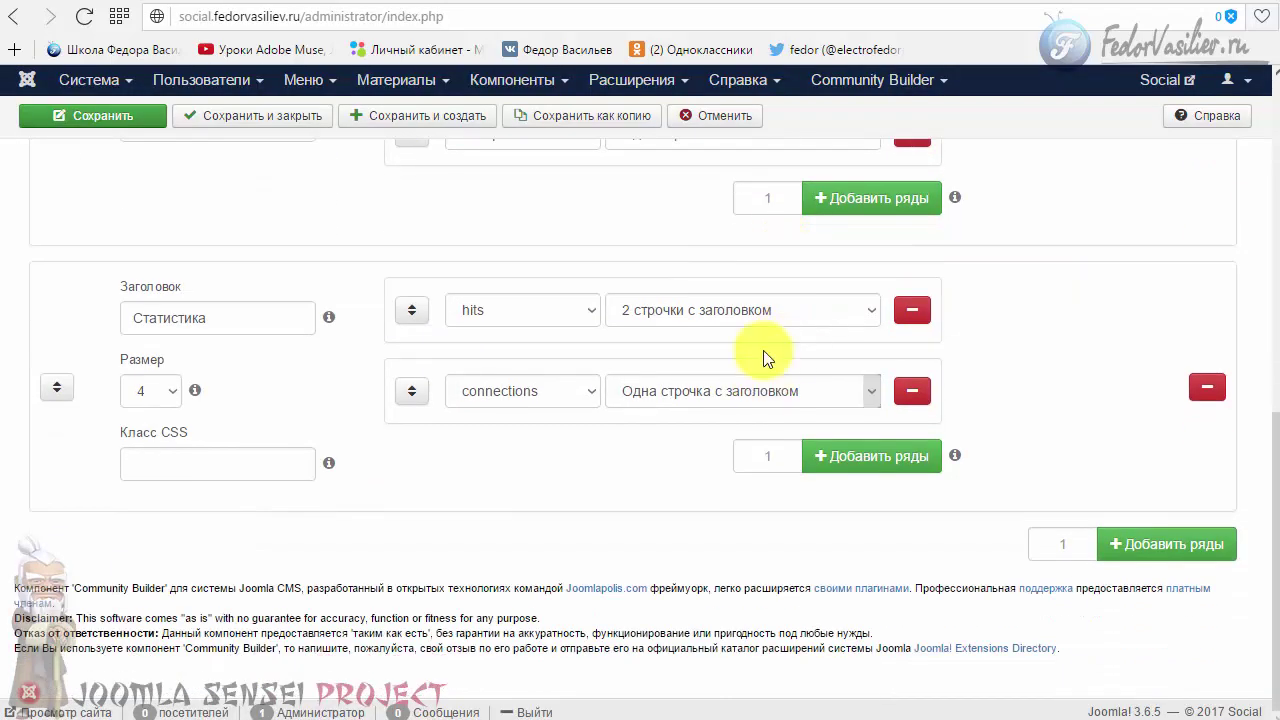
Step: Return the hits field's display in the "Статистика" column to "Одна строчка с заголовком"
left_click(765, 312)
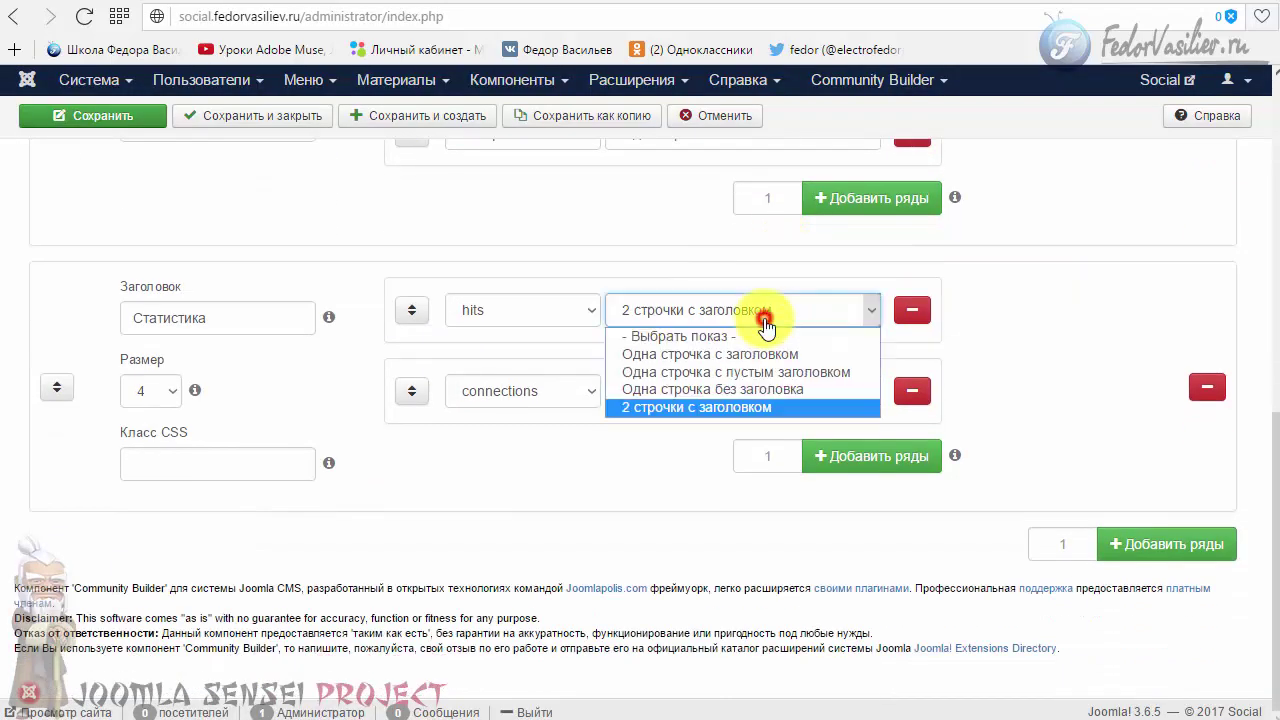
left_click(753, 355)
scroll(843, 300, "up", 5)
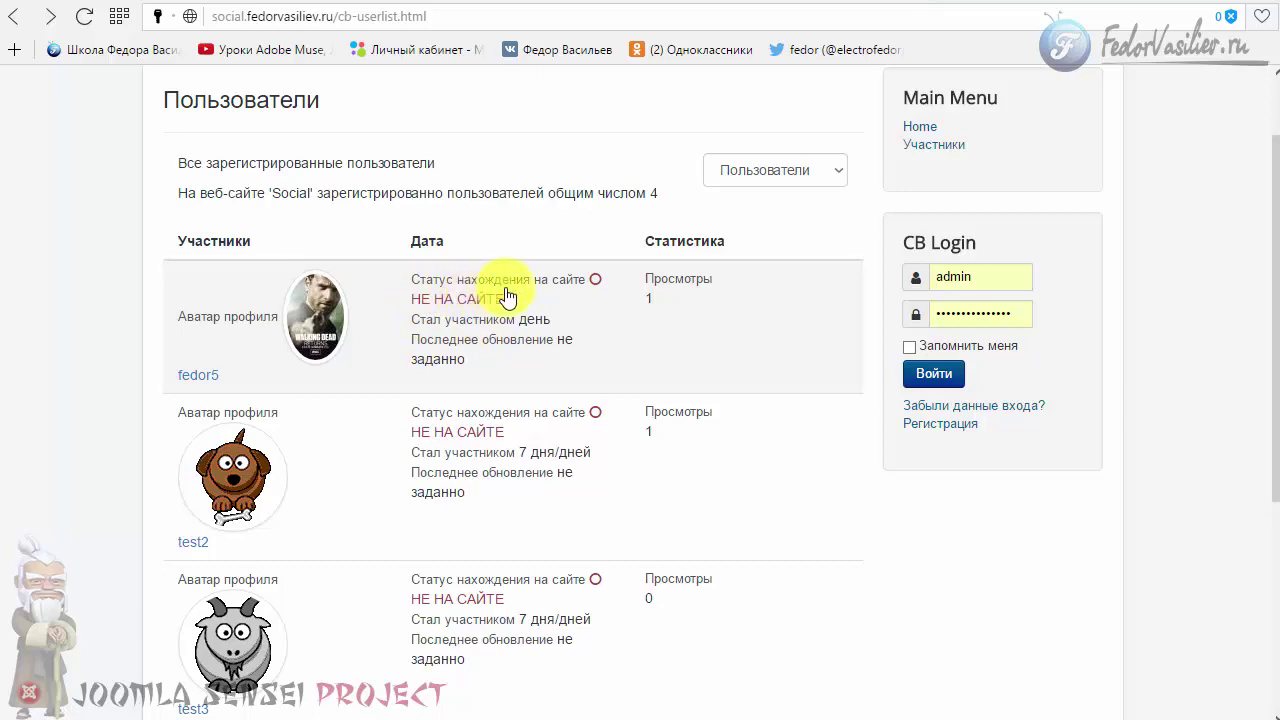
Step: In the "Дата" column, move the onlinestatus field below lastupdatedate and save the list
left_click(845, 3)
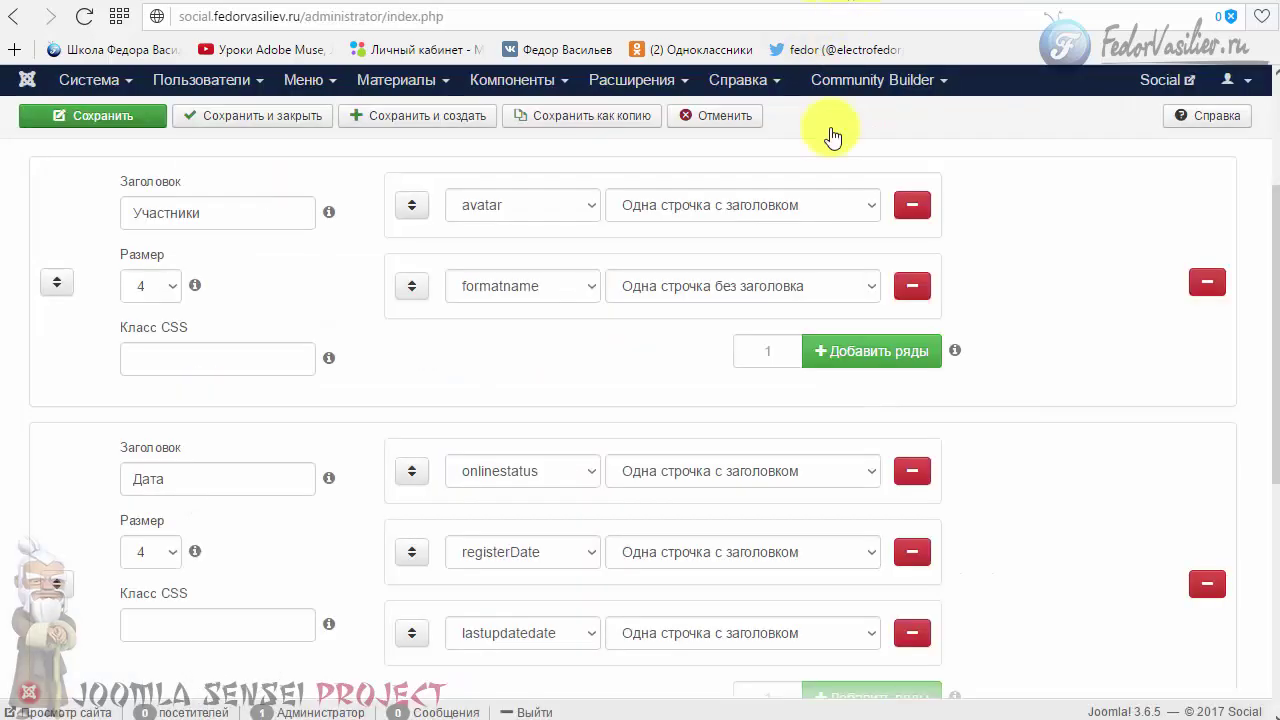
scroll(843, 515, "up", 3)
scroll(297, 500, "down", 5)
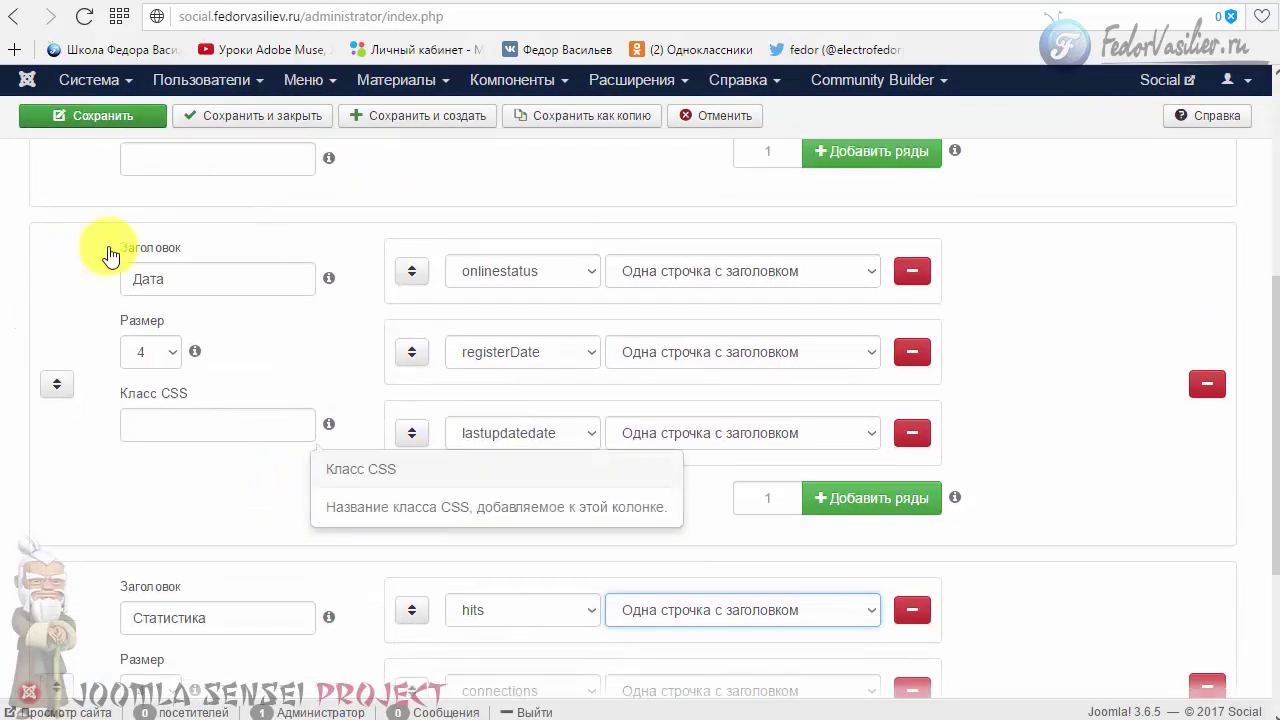
double_click(186, 278)
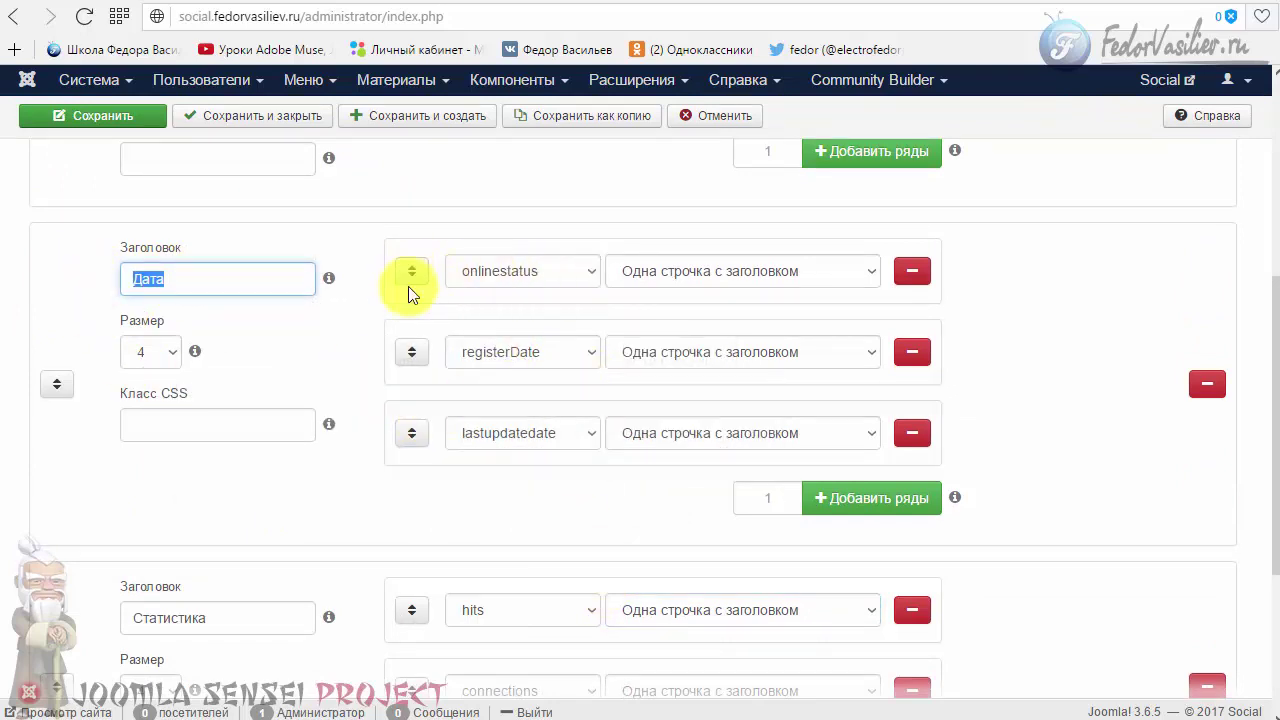
left_click_drag(412, 275, 423, 449)
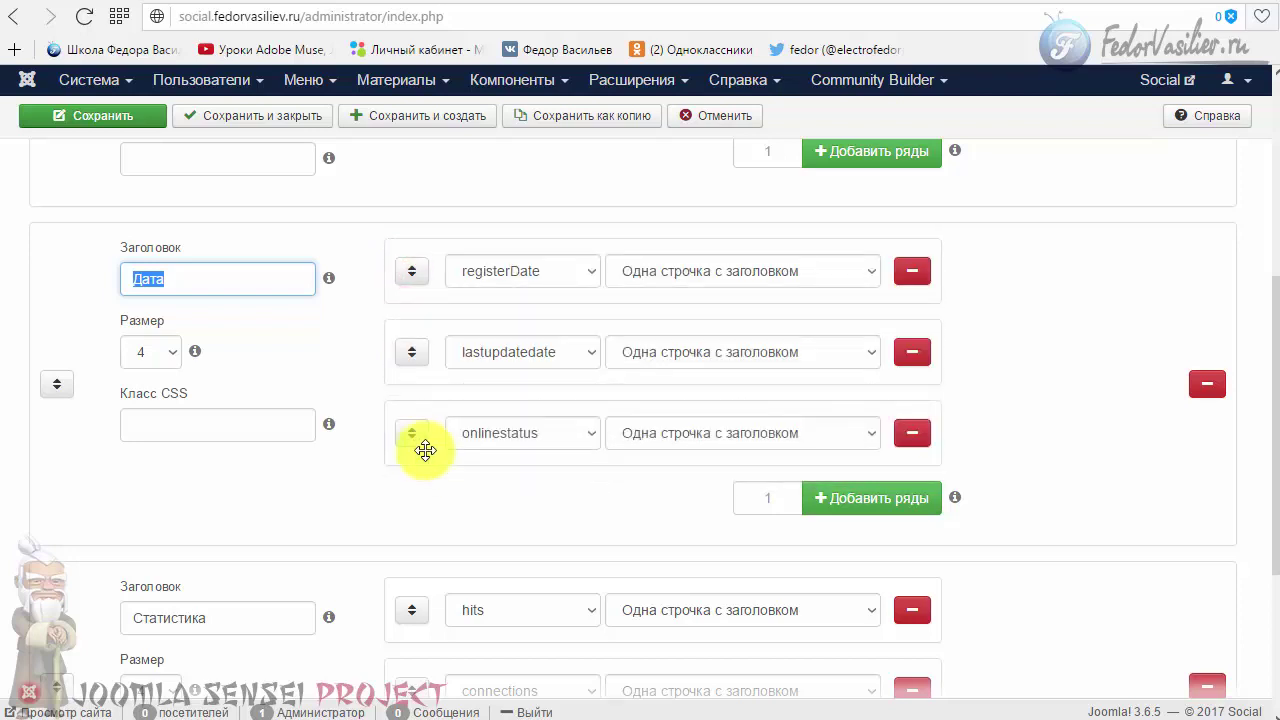
left_click(112, 116)
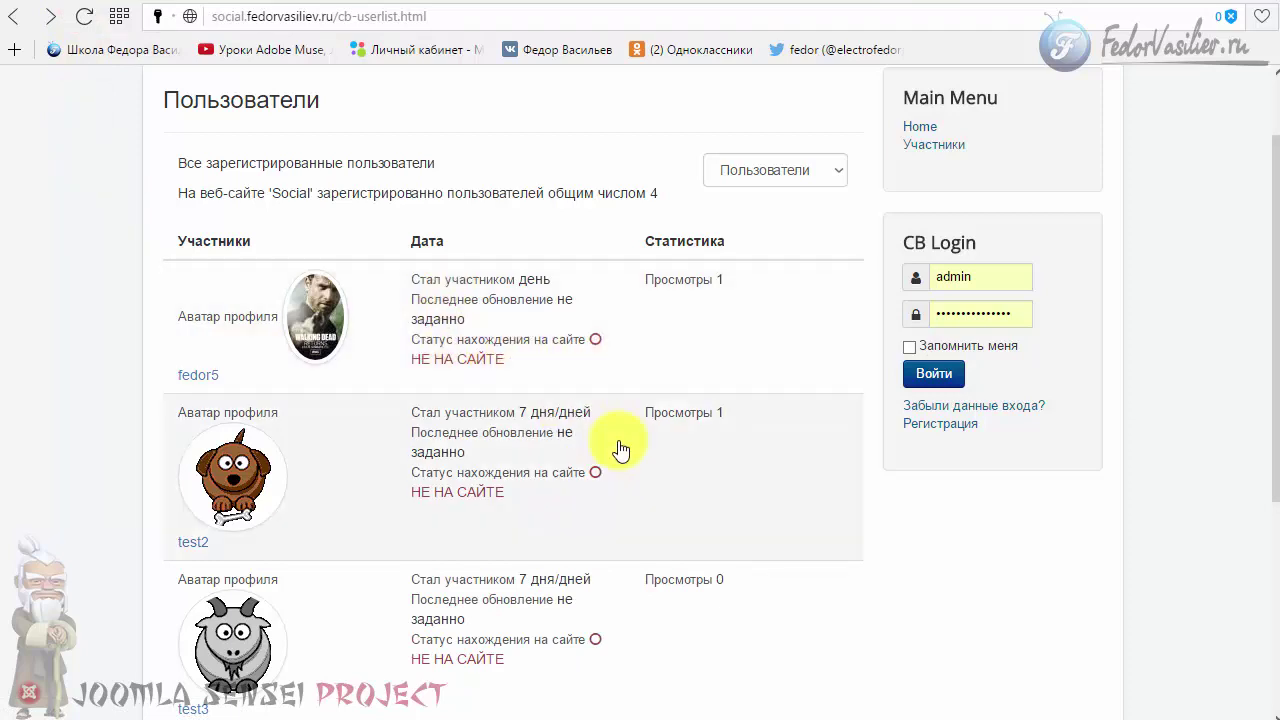
Step: Review the order of the "Дата" fields, the avatars and the view statistics throughout the user list on the site
scroll(620, 449, "down", 2)
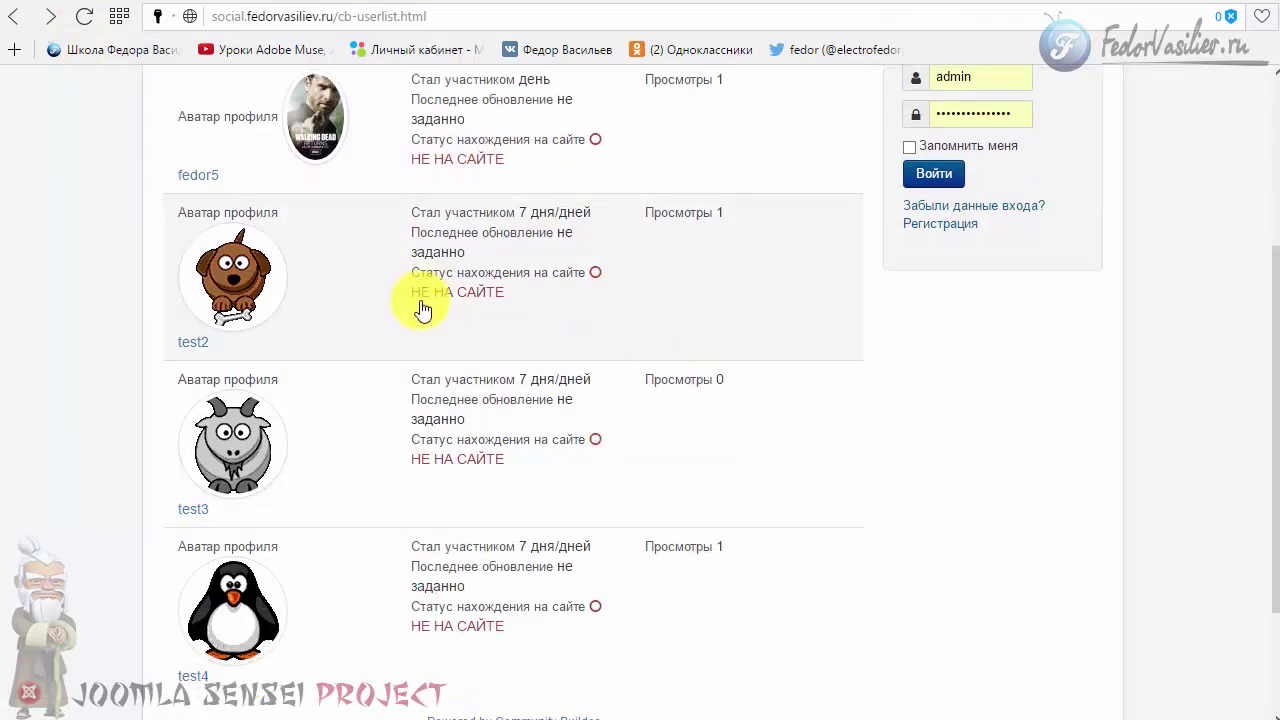
scroll(194, 434, "up", 1)
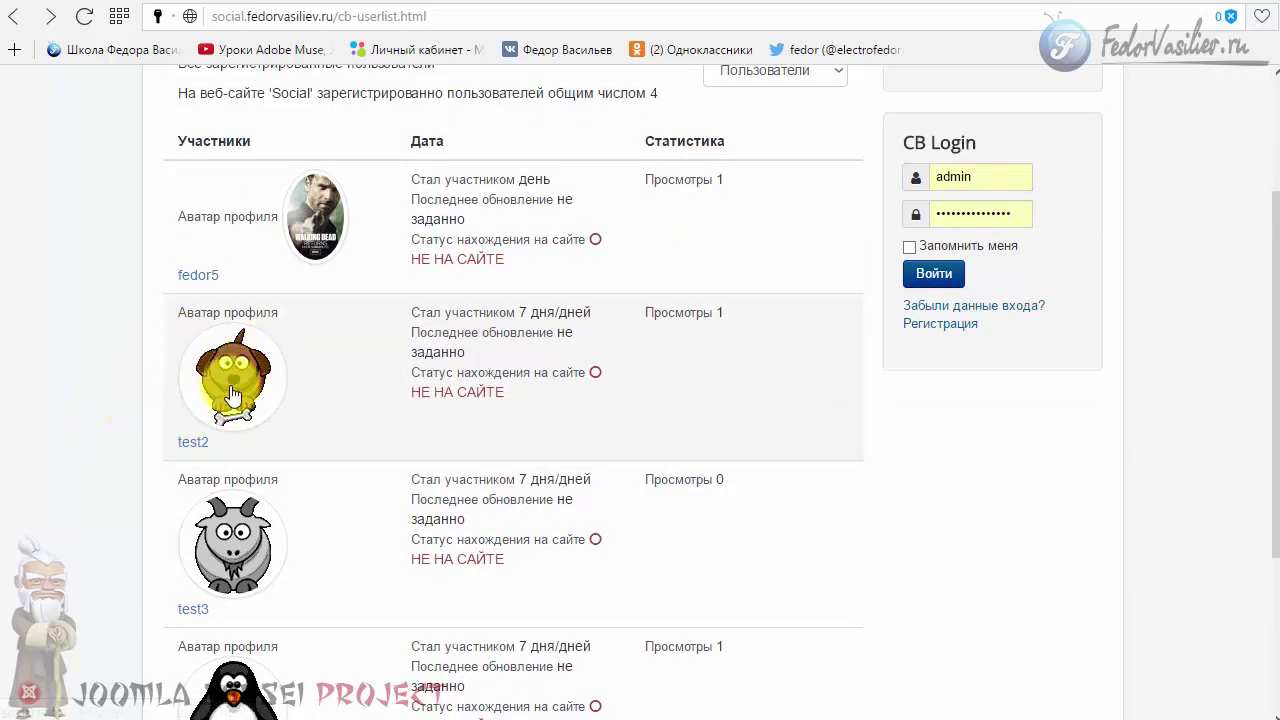
scroll(340, 480, "up", 2)
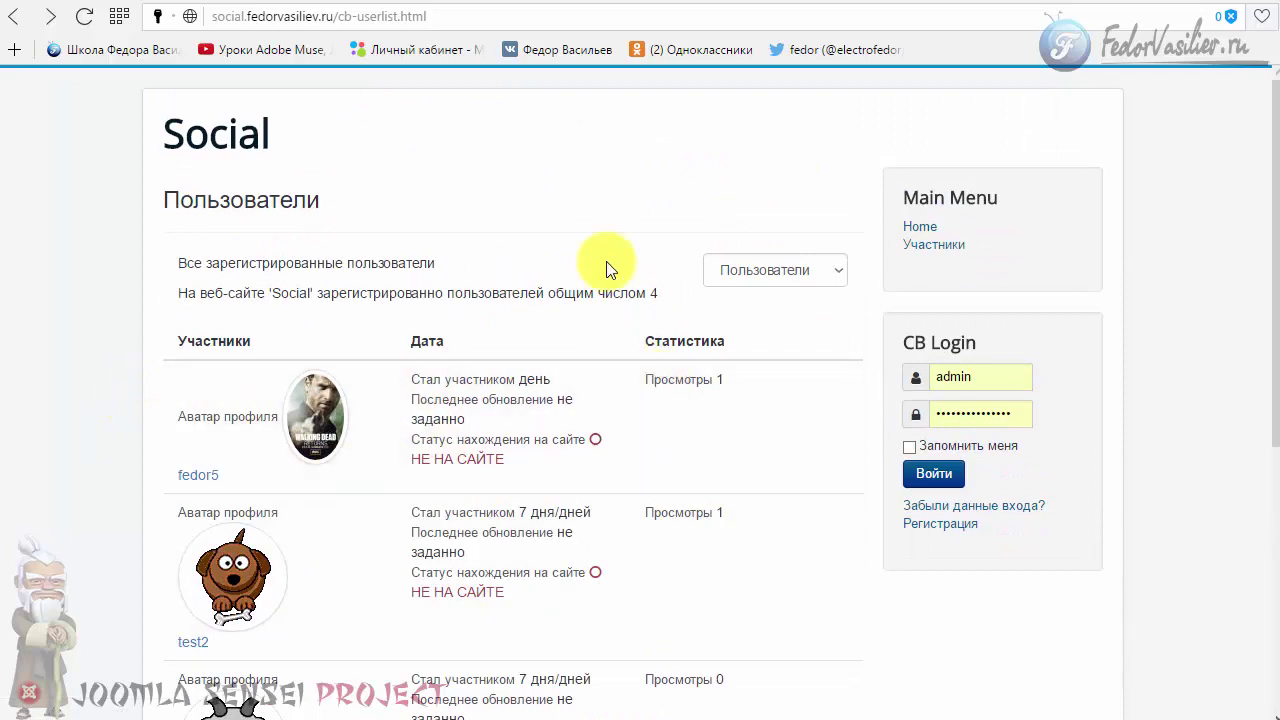
scroll(520, 265, "down", 2)
scroll(363, 343, "up", 2)
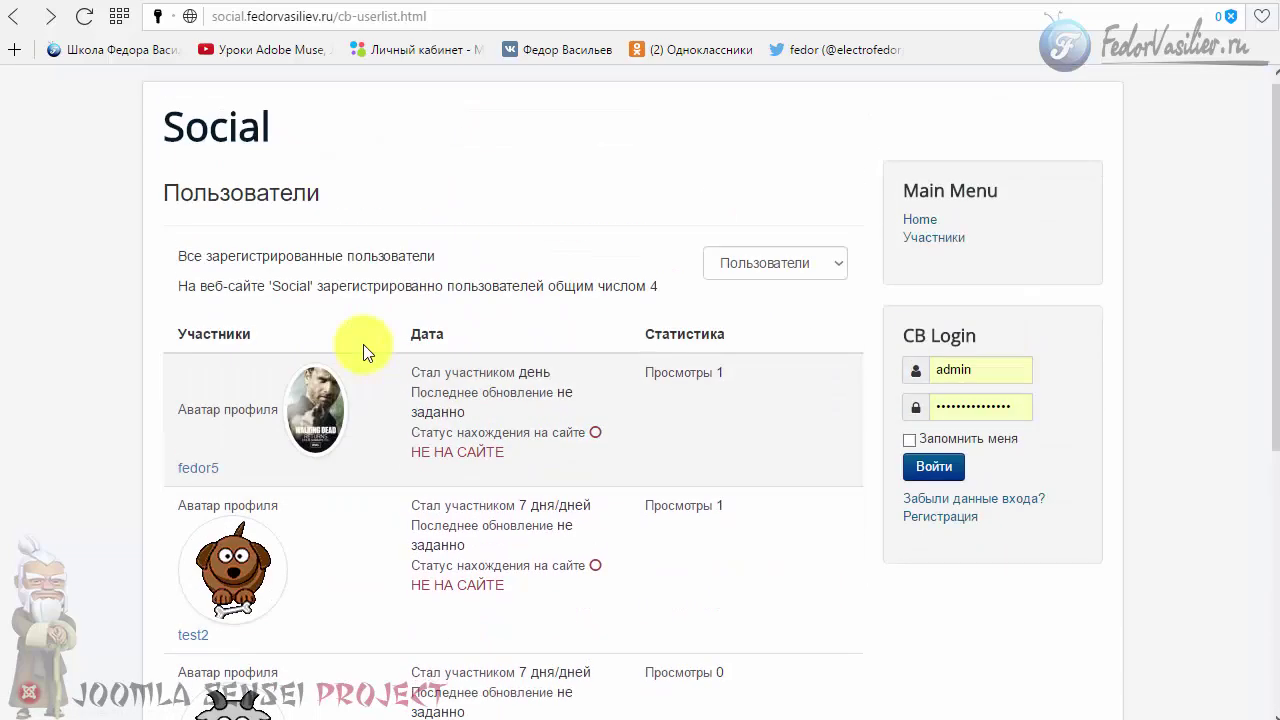
scroll(425, 370, "down", 3)
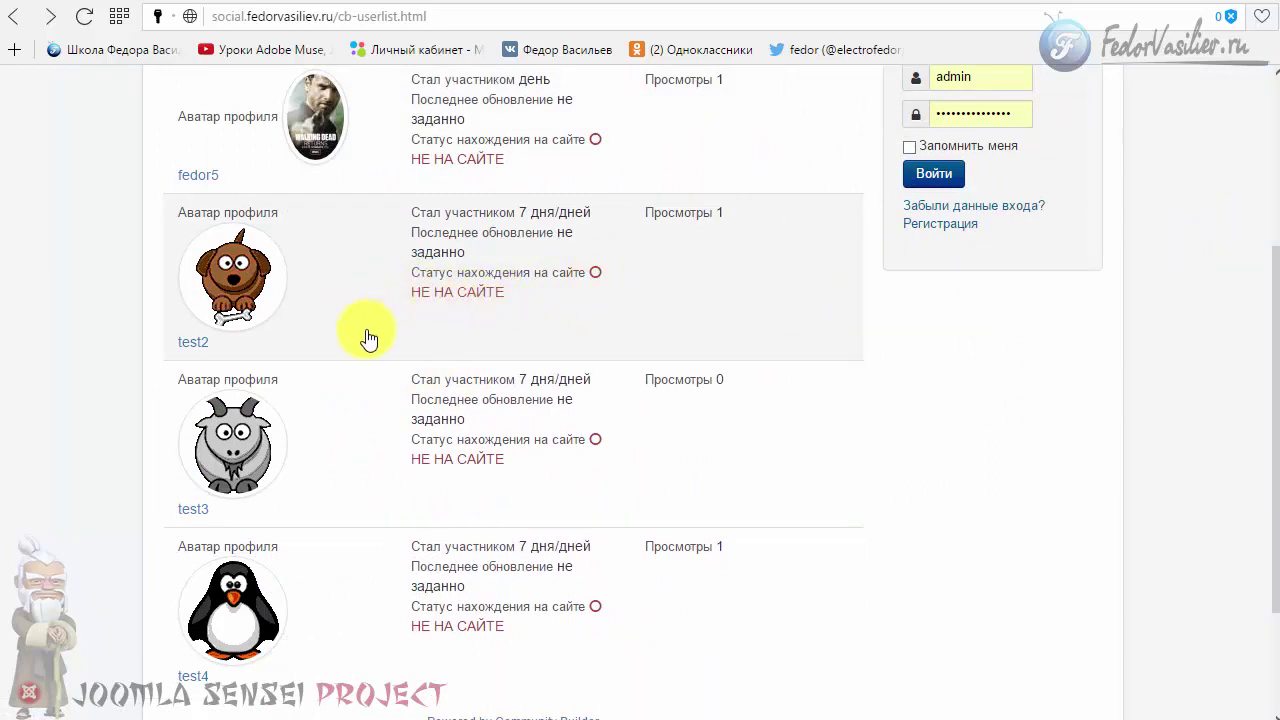
scroll(774, 328, "down", 1)
scroll(771, 329, "down", 1)
scroll(414, 386, "up", 2)
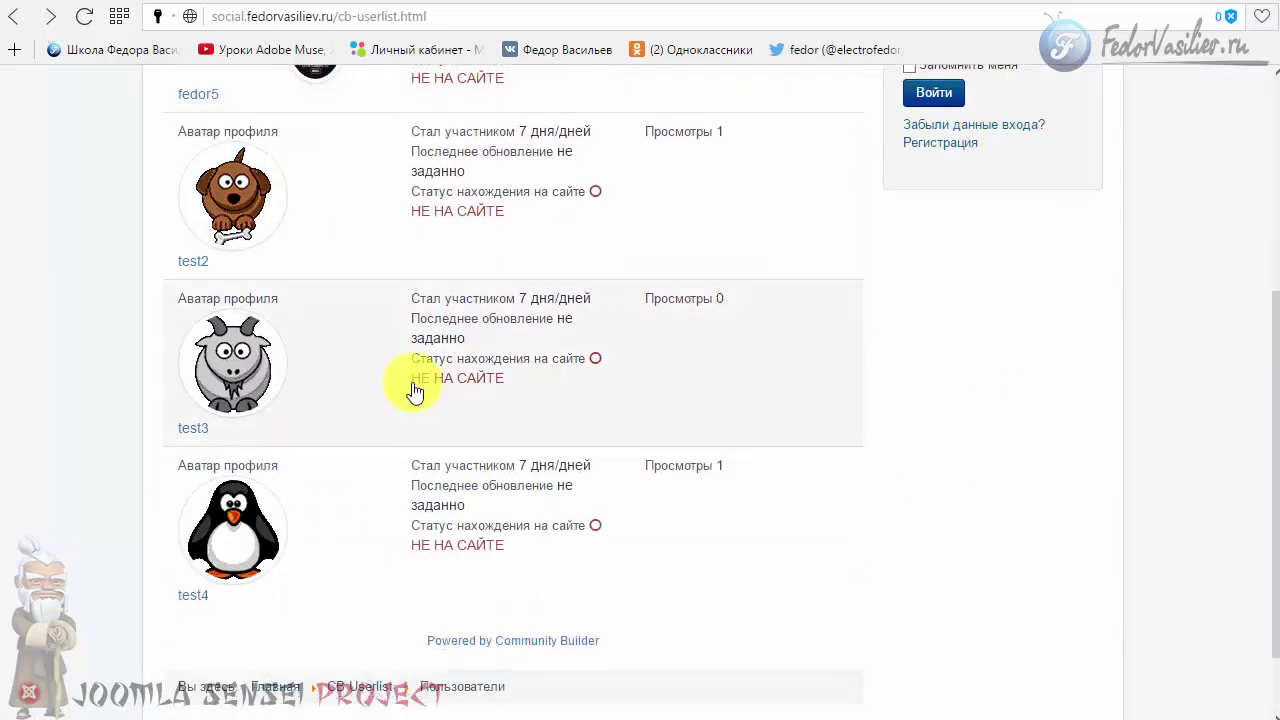
scroll(349, 443, "down", 1)
scroll(348, 448, "up", 2)
scroll(349, 448, "up", 2)
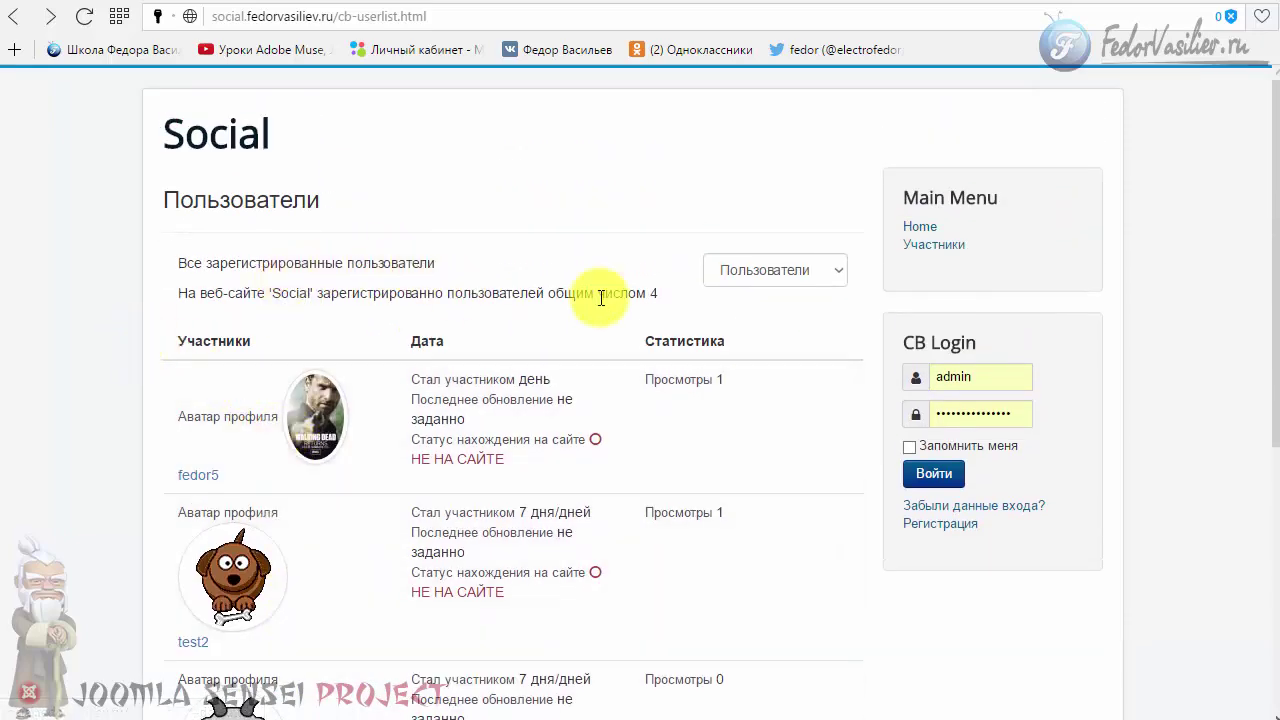
scroll(183, 320, "down", 2)
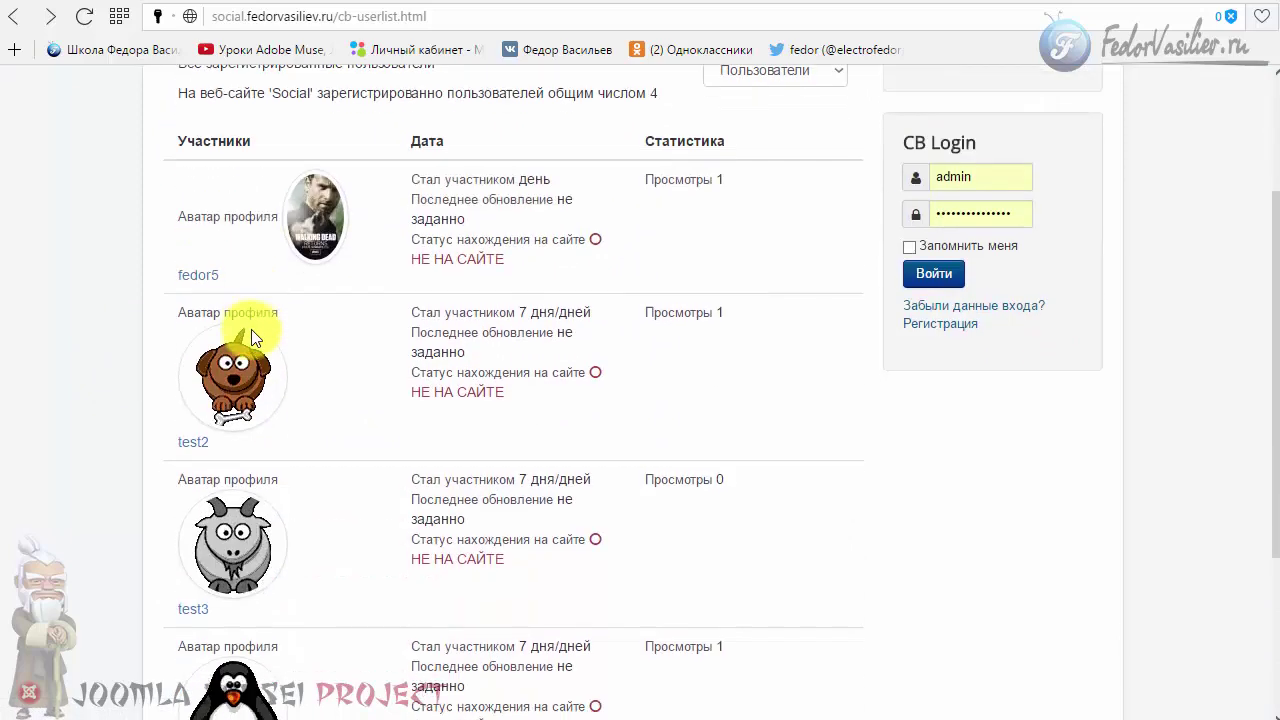
scroll(413, 477, "down", 3)
scroll(457, 366, "up", 4)
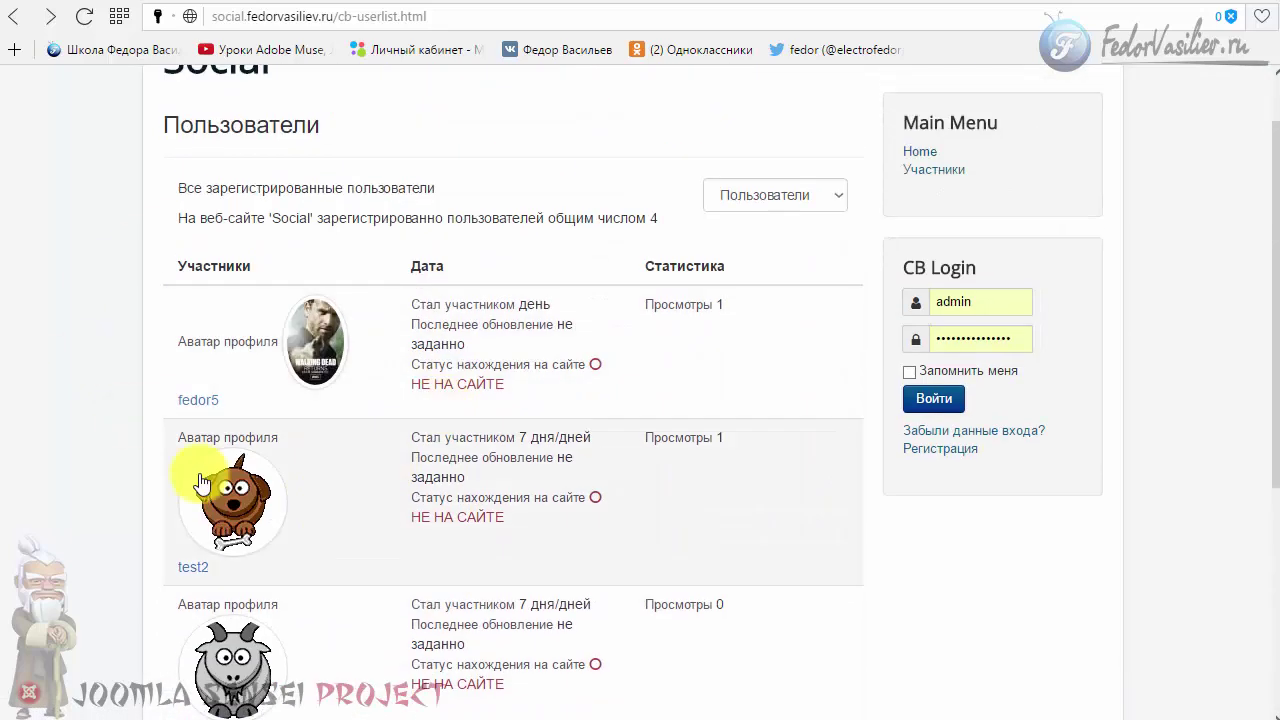
scroll(423, 423, "down", 3)
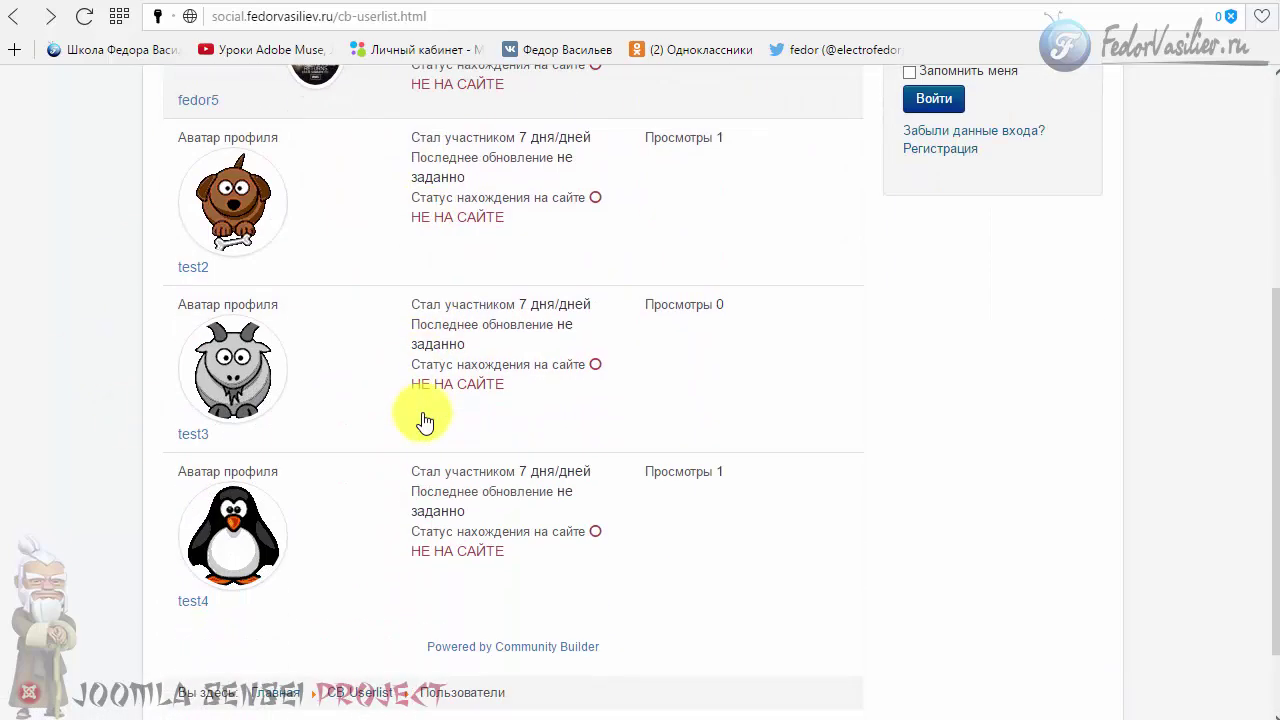
scroll(423, 423, "up", 3)
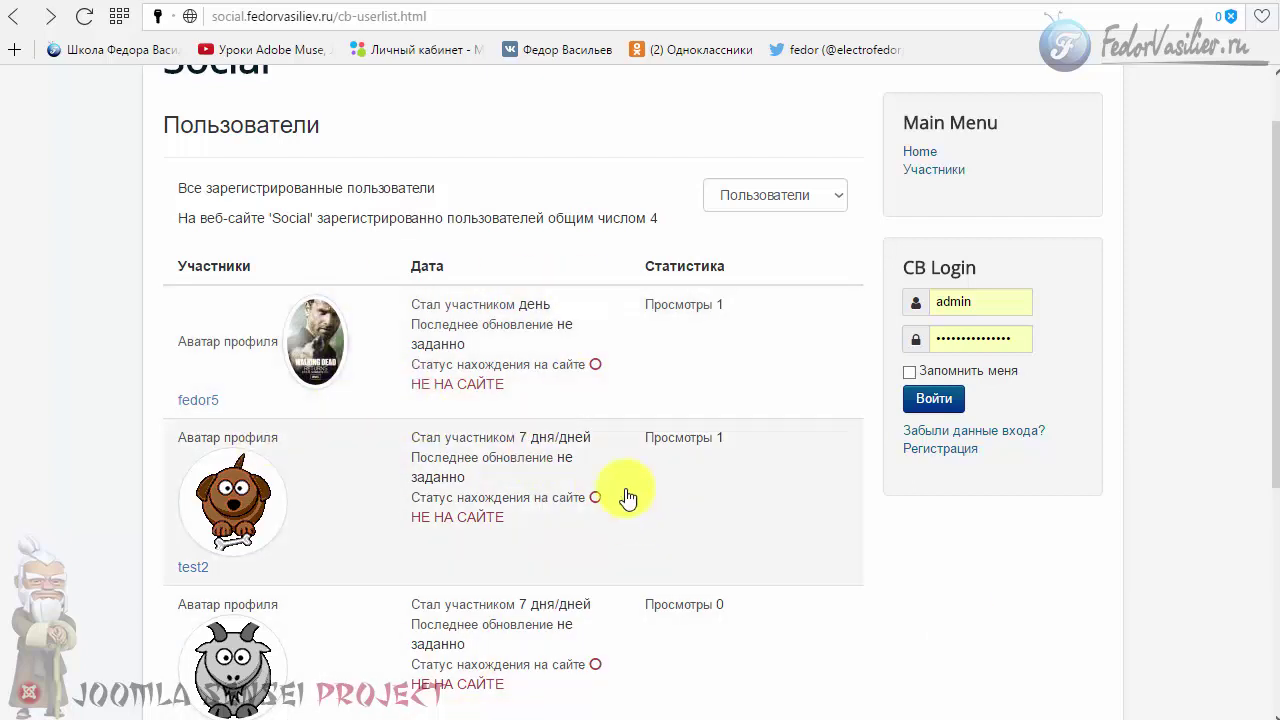
scroll(500, 460, "up", 1)
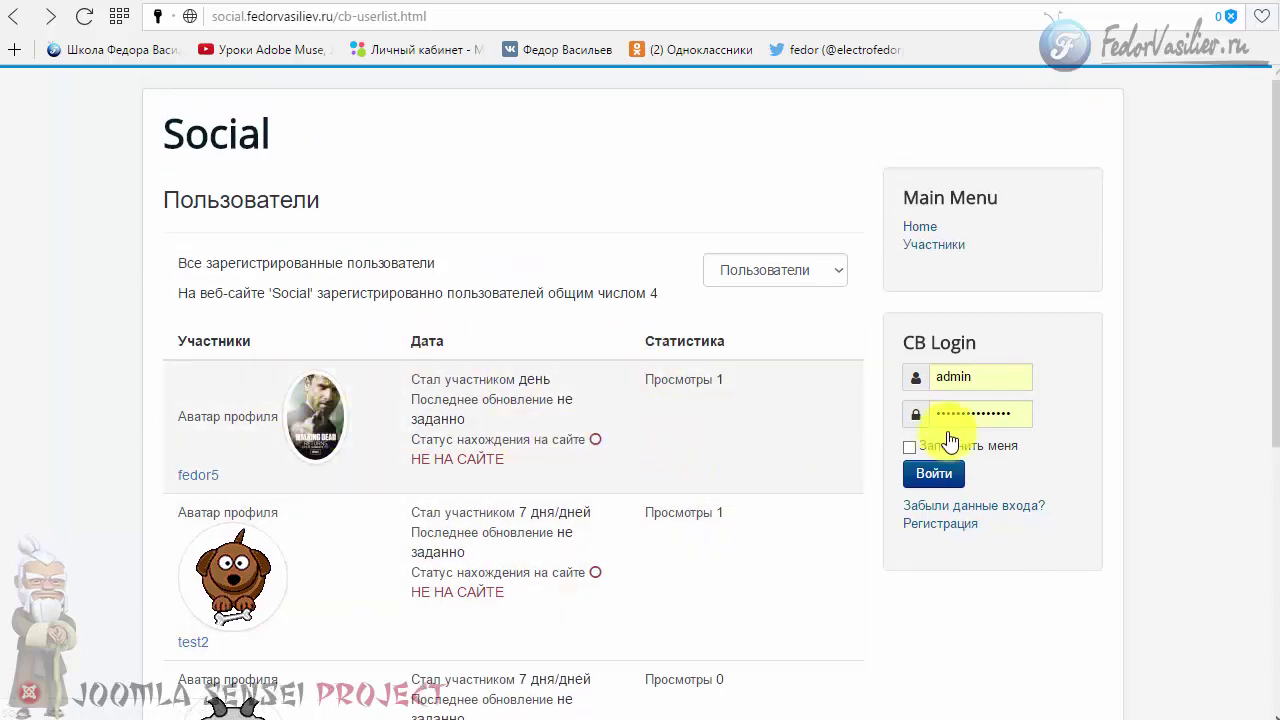
Step: Close the list editor and, in the Community Builder profile configuration, set "Уровень доступа к просмотру профилей" to Registered and save
key("ctrl+Tab")
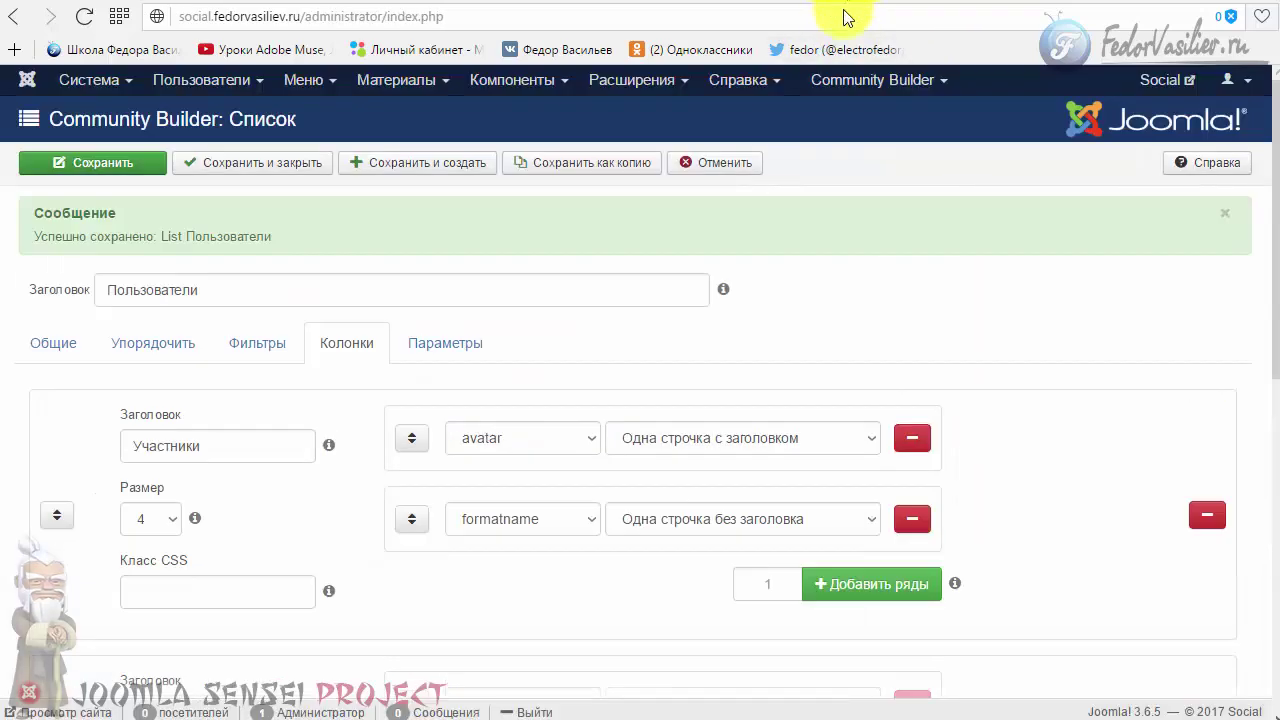
left_click(723, 160)
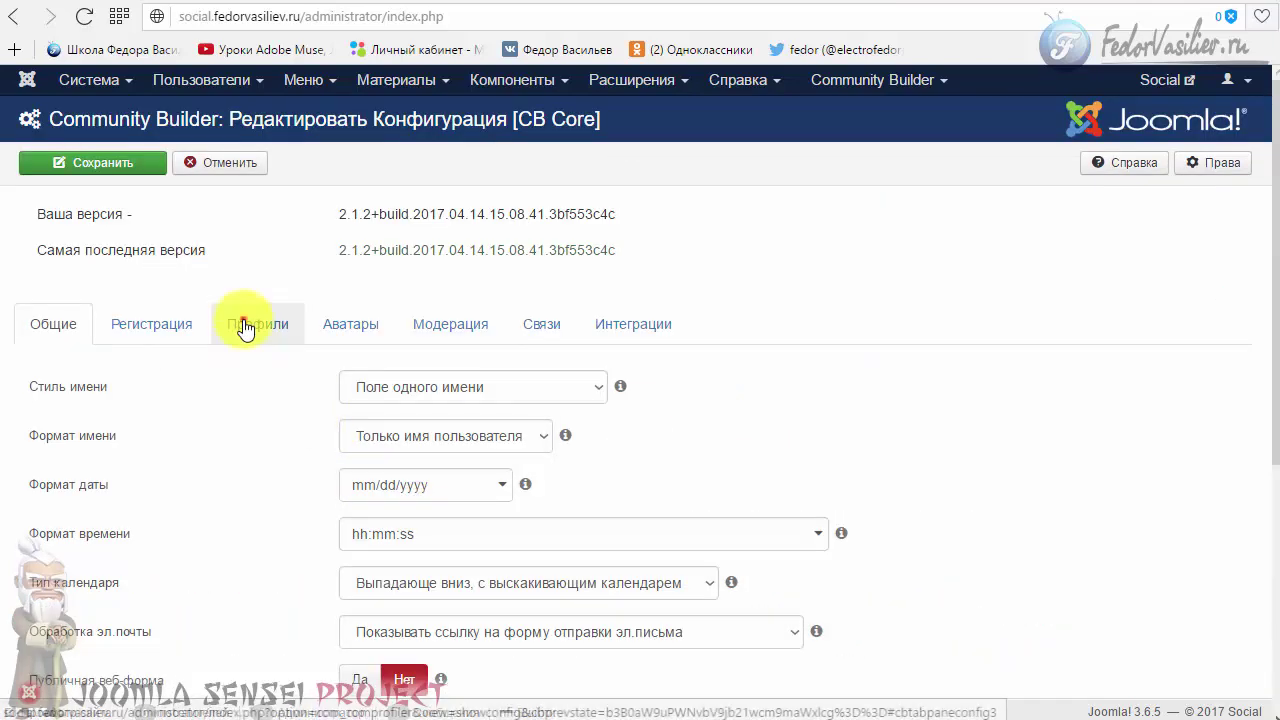
left_click(250, 324)
scroll(1027, 310, "down", 2)
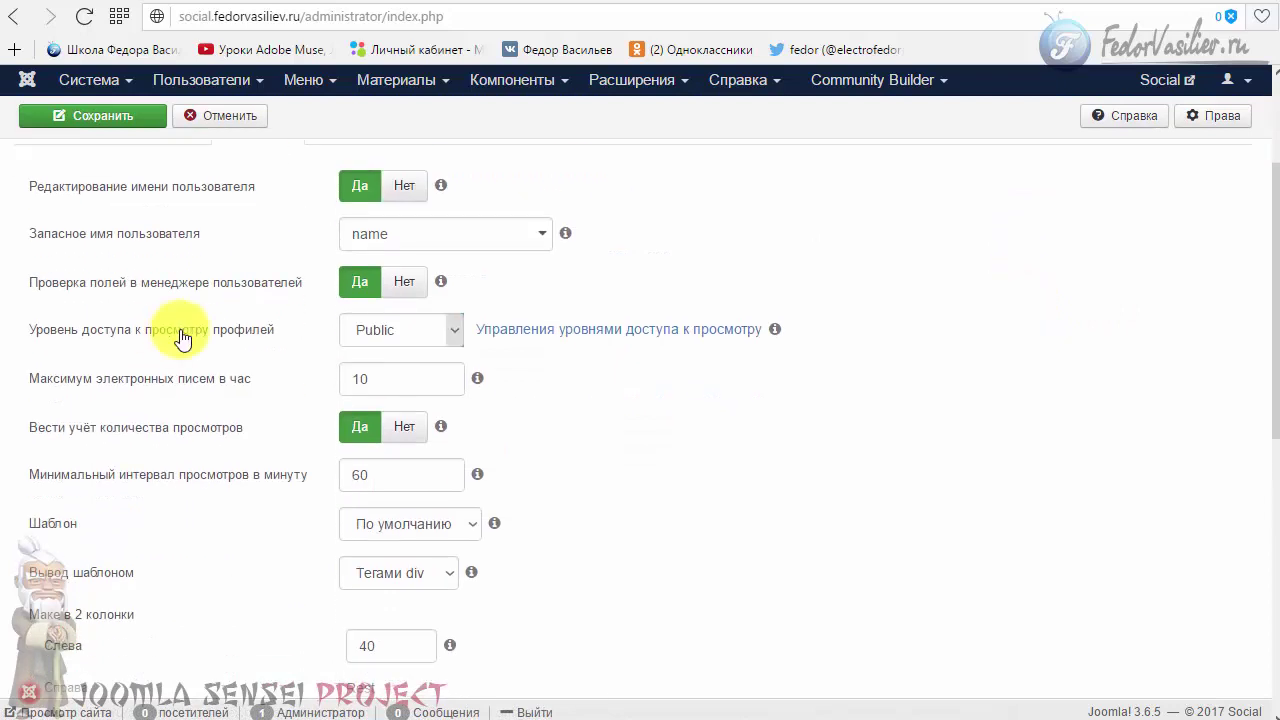
left_click(379, 331)
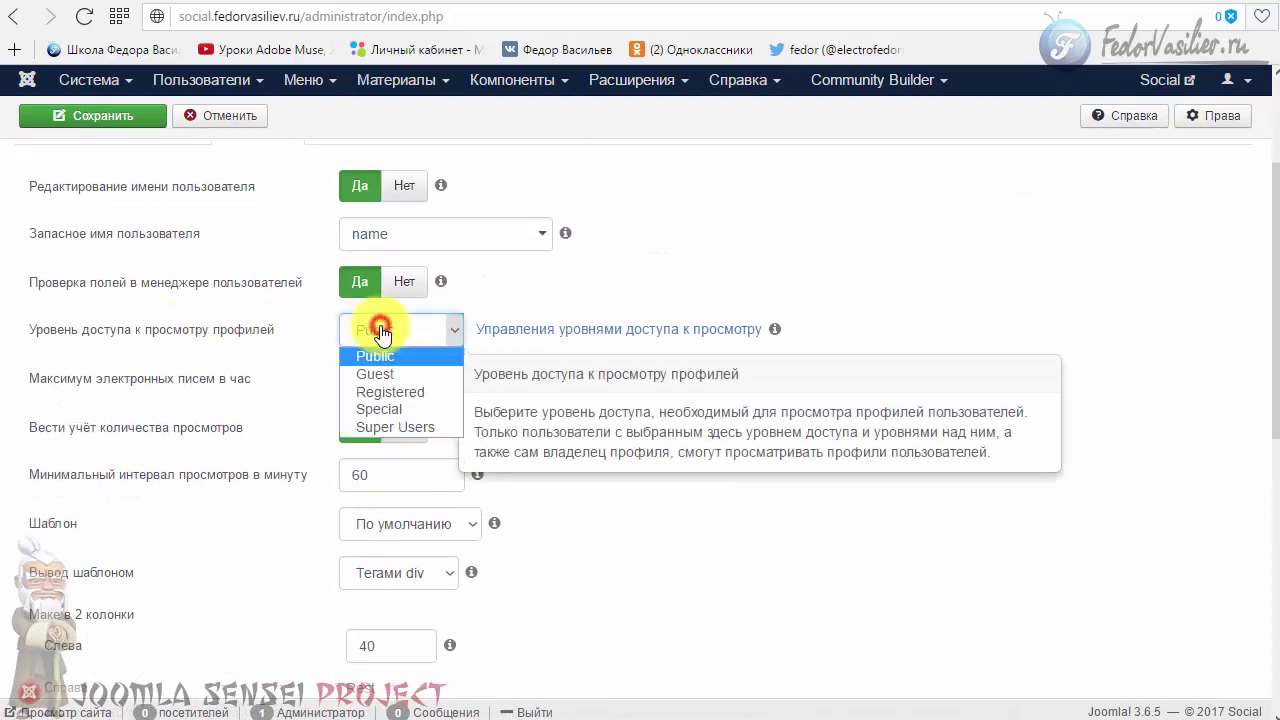
left_click(405, 392)
left_click(137, 121)
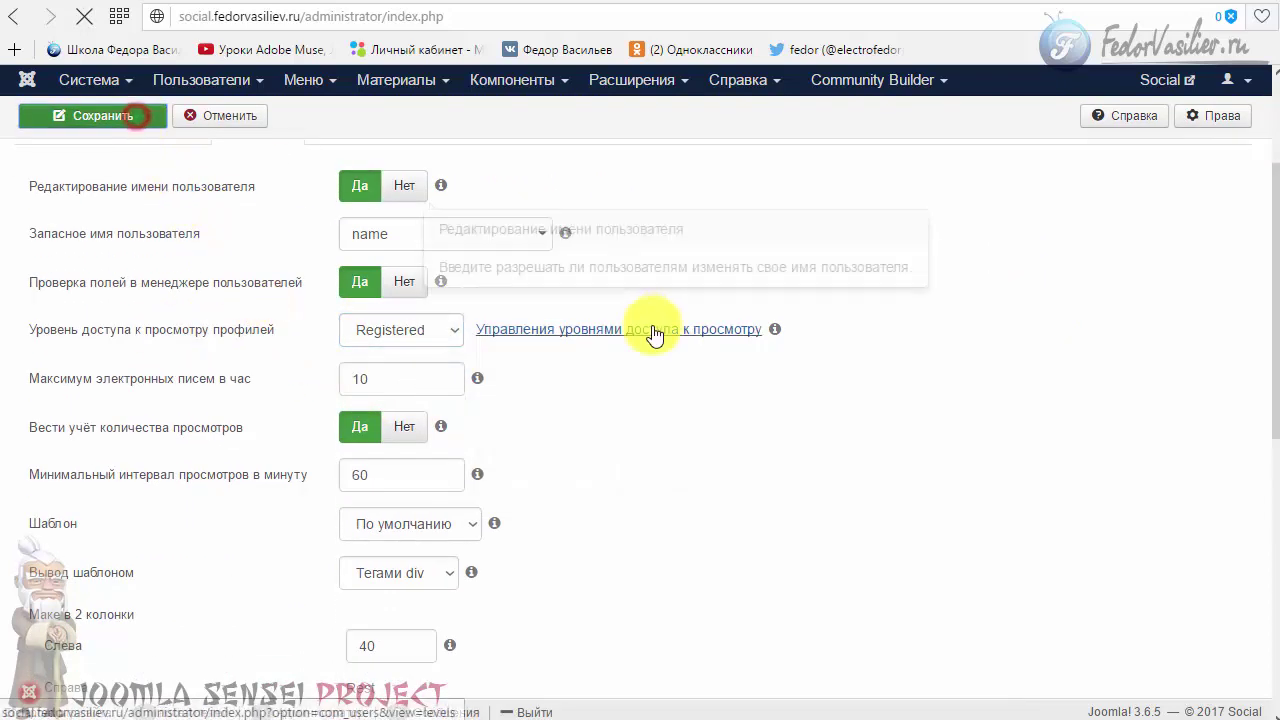
Step: On the site, reopen the "Участники" page without logging in and open the second member's profile to test the access restriction
left_click(928, 8)
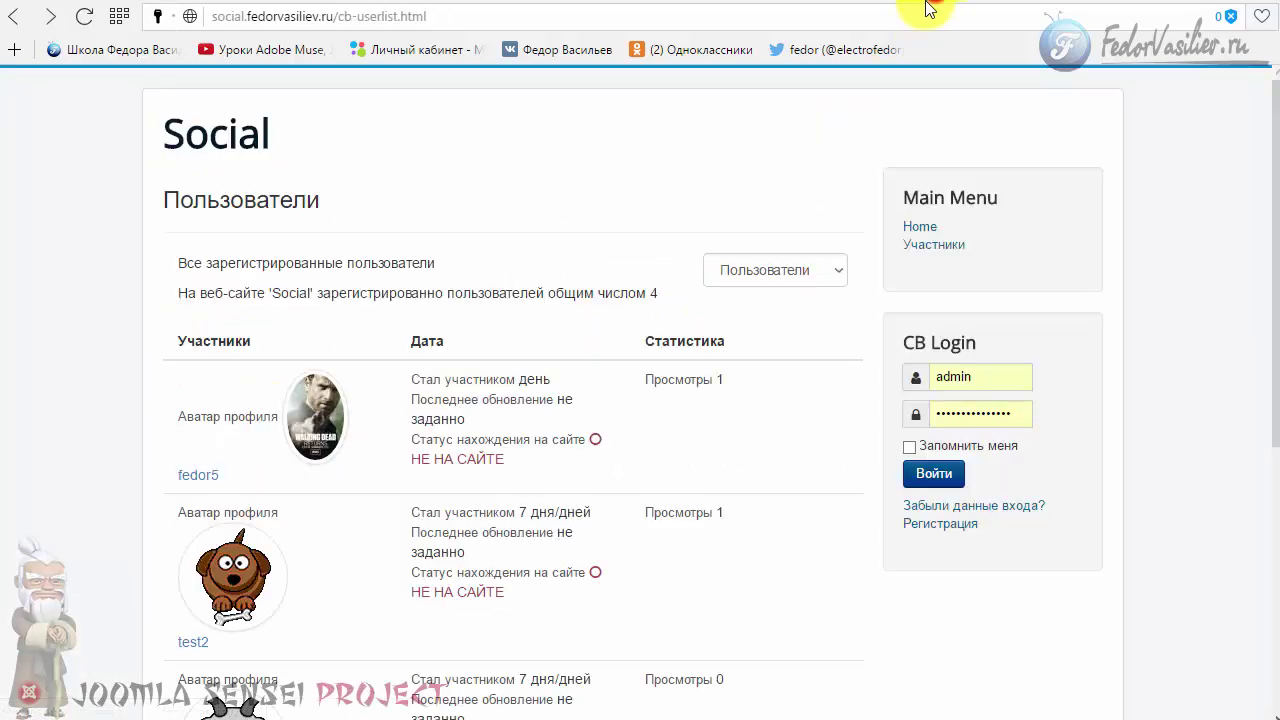
left_click(918, 227)
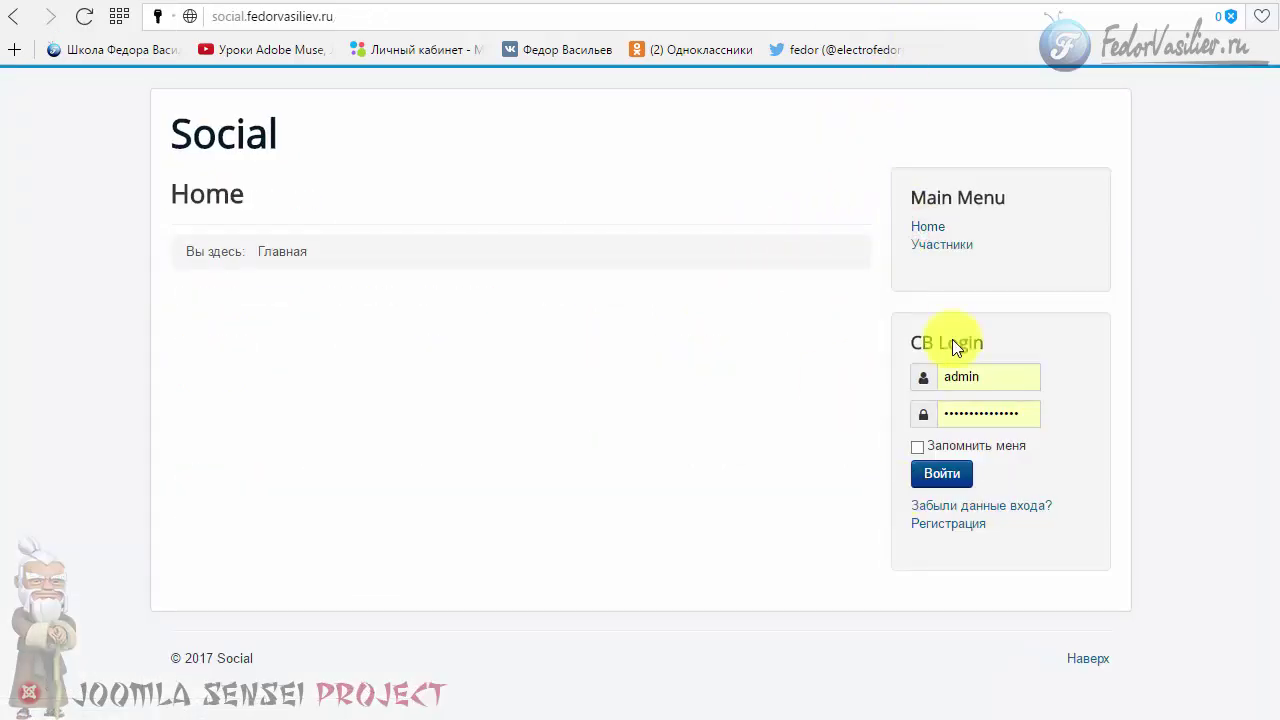
left_click(926, 244)
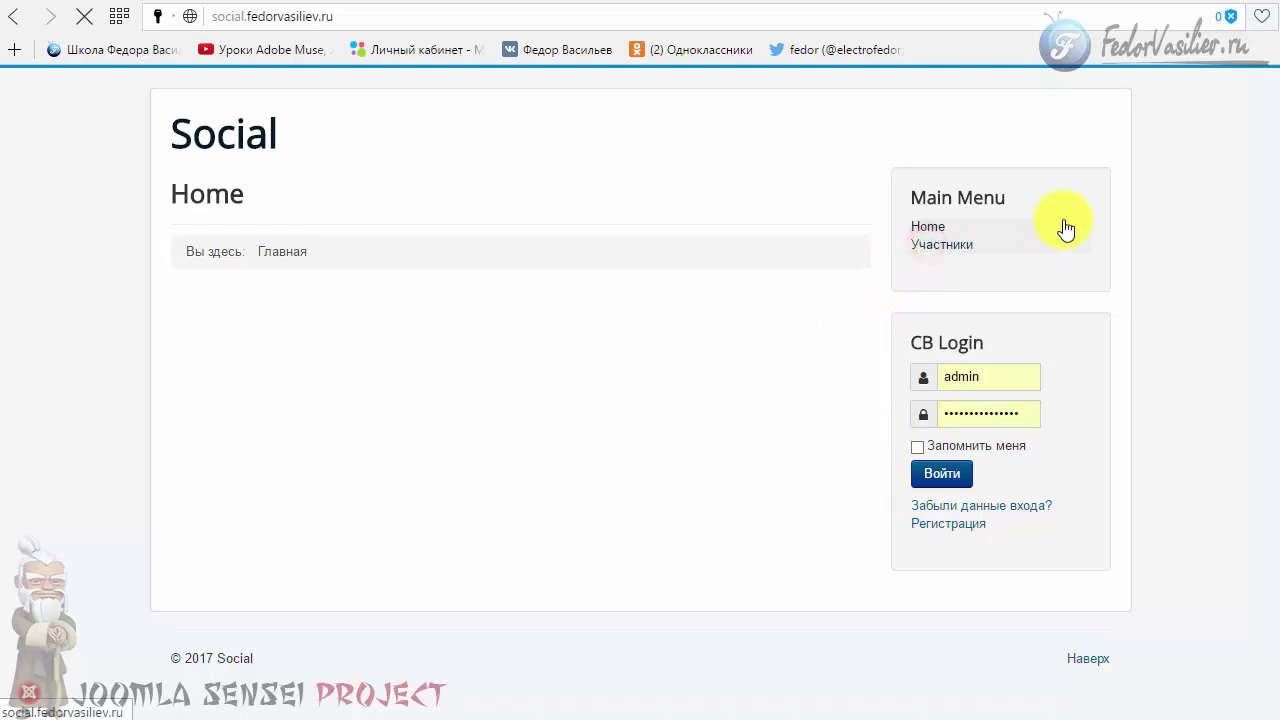
scroll(290, 340, "down", 5)
scroll(315, 328, "up", 5)
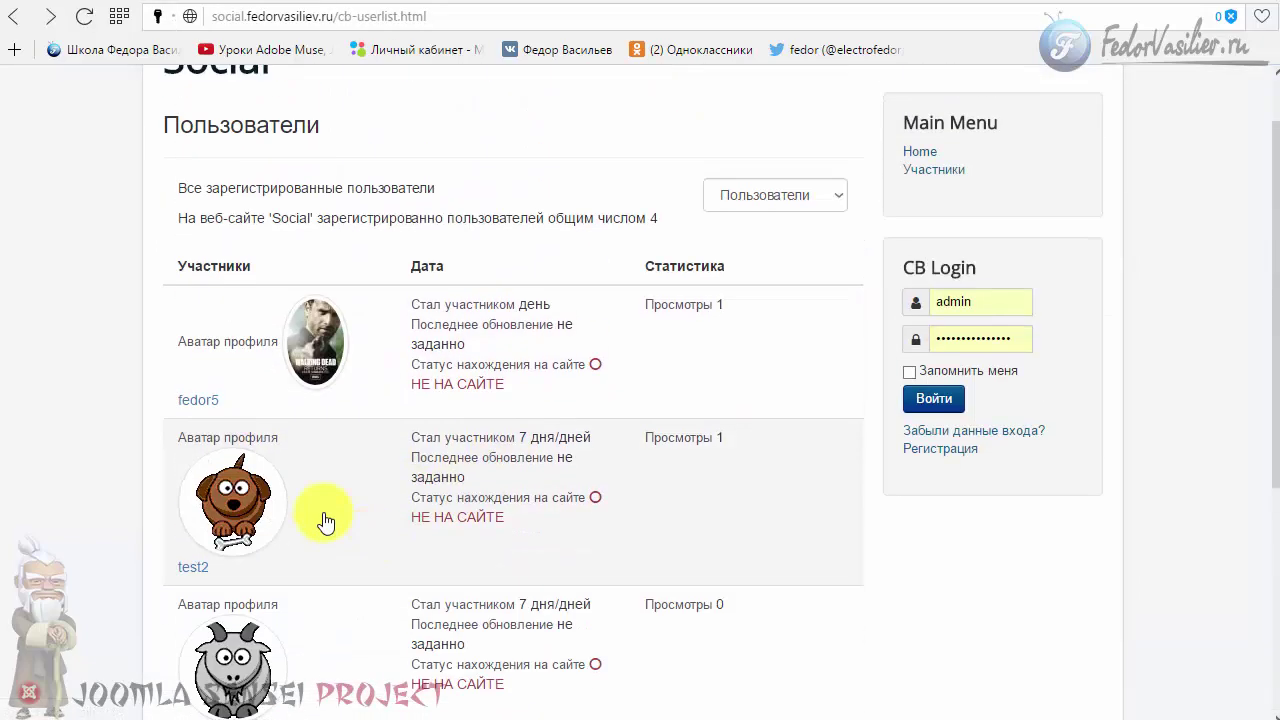
left_click(265, 483)
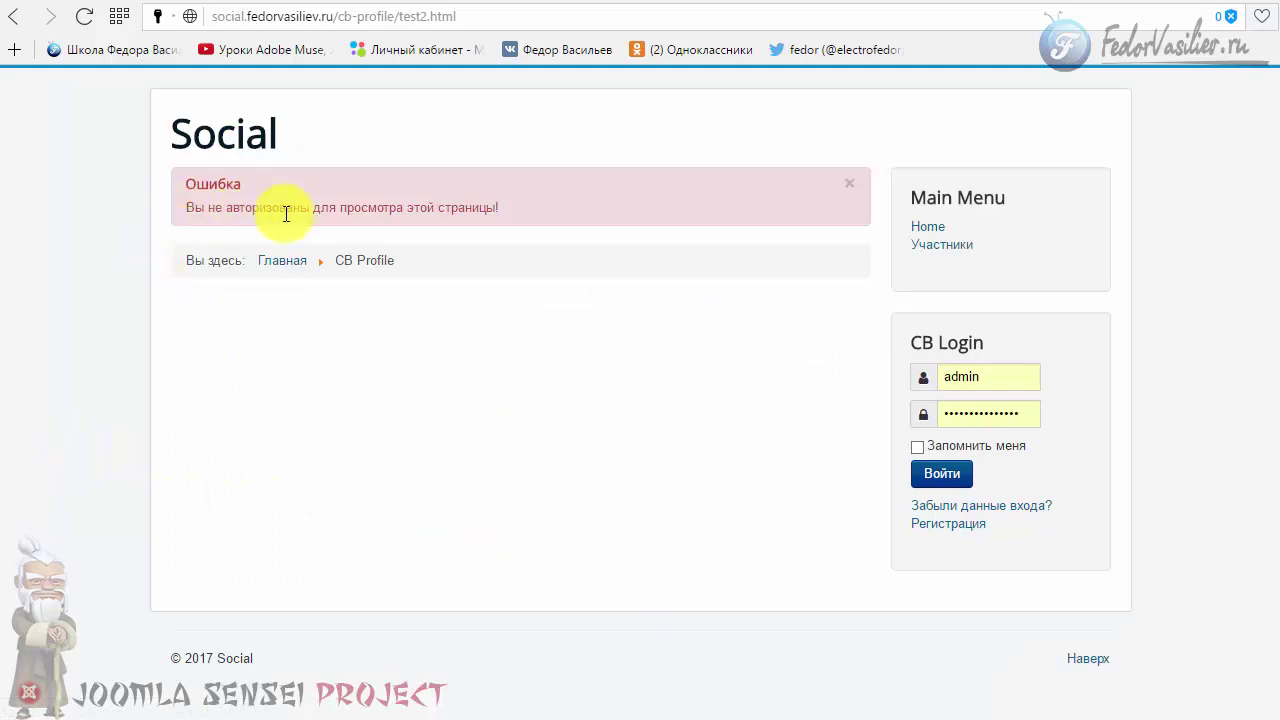
Step: Go back from the restricted profile page to the user list and look over the listed members and the site menu
left_click(15, 20)
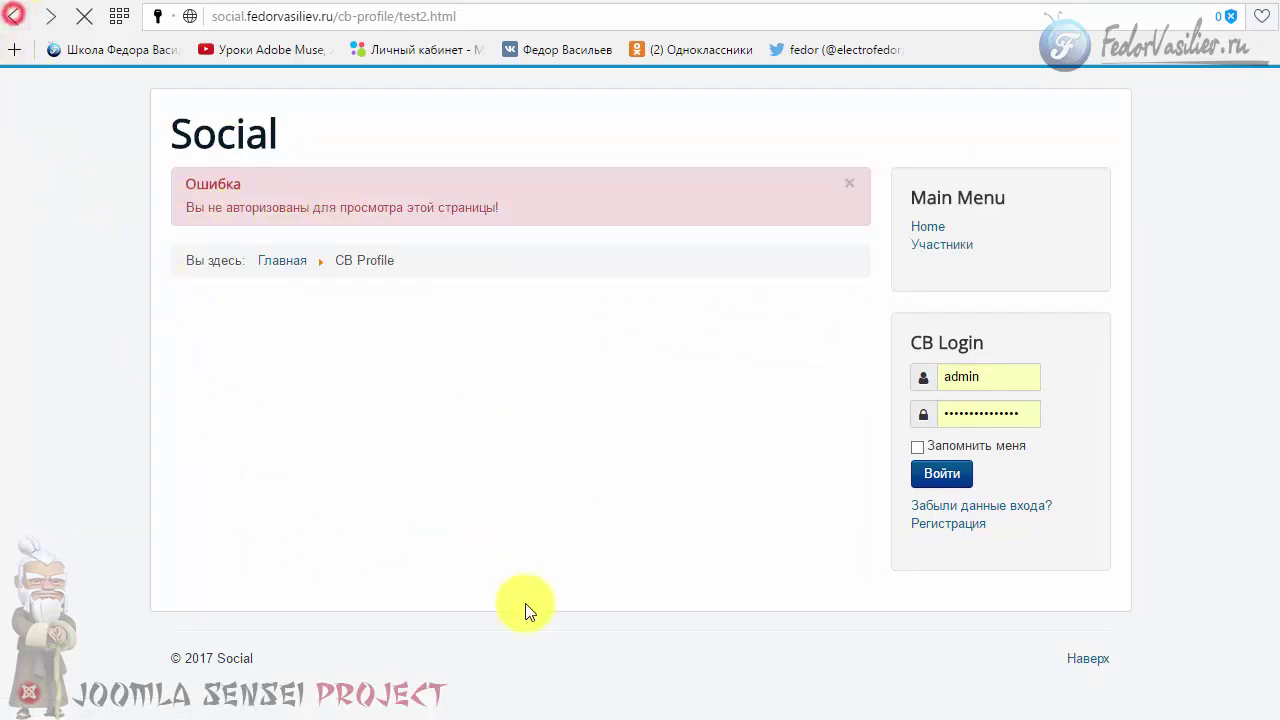
scroll(561, 500, "down", 4)
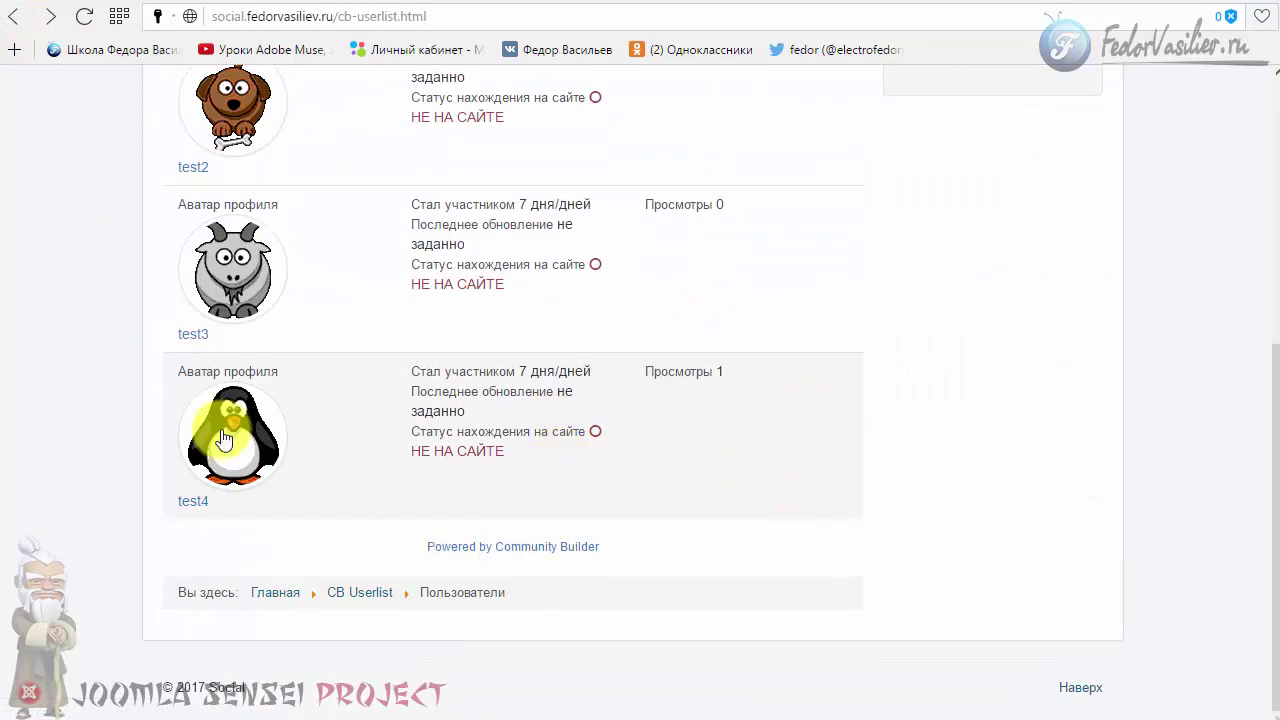
scroll(423, 477, "up", 5)
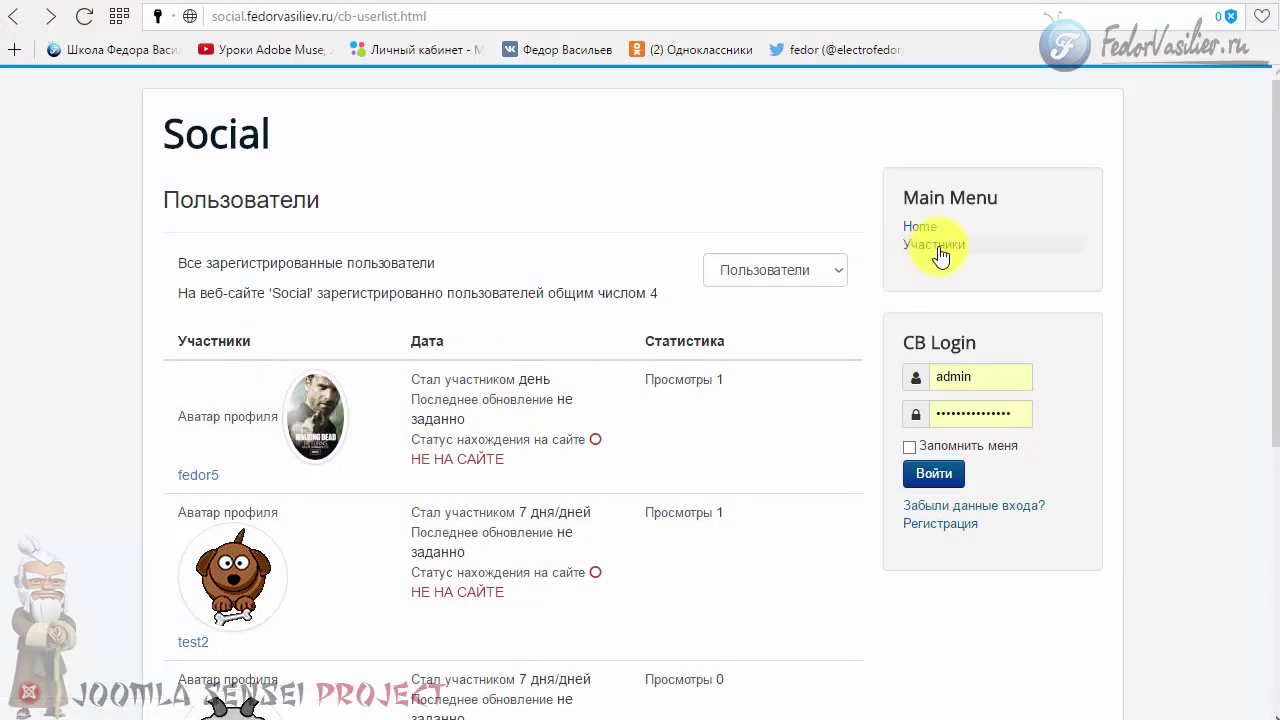
Step: Close the Community Builder configuration in the admin area and open the "Участники" item of Main Menu for editing, checking its link on the site
left_click(815, 3)
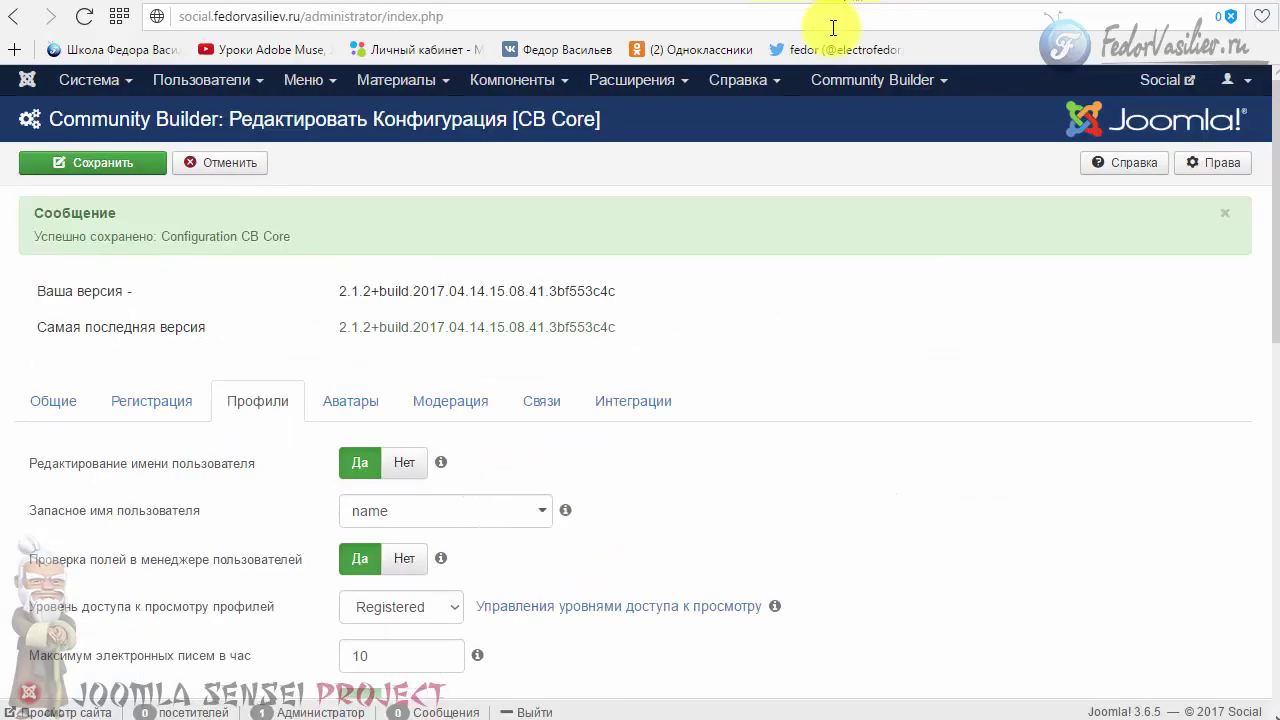
left_click(250, 167)
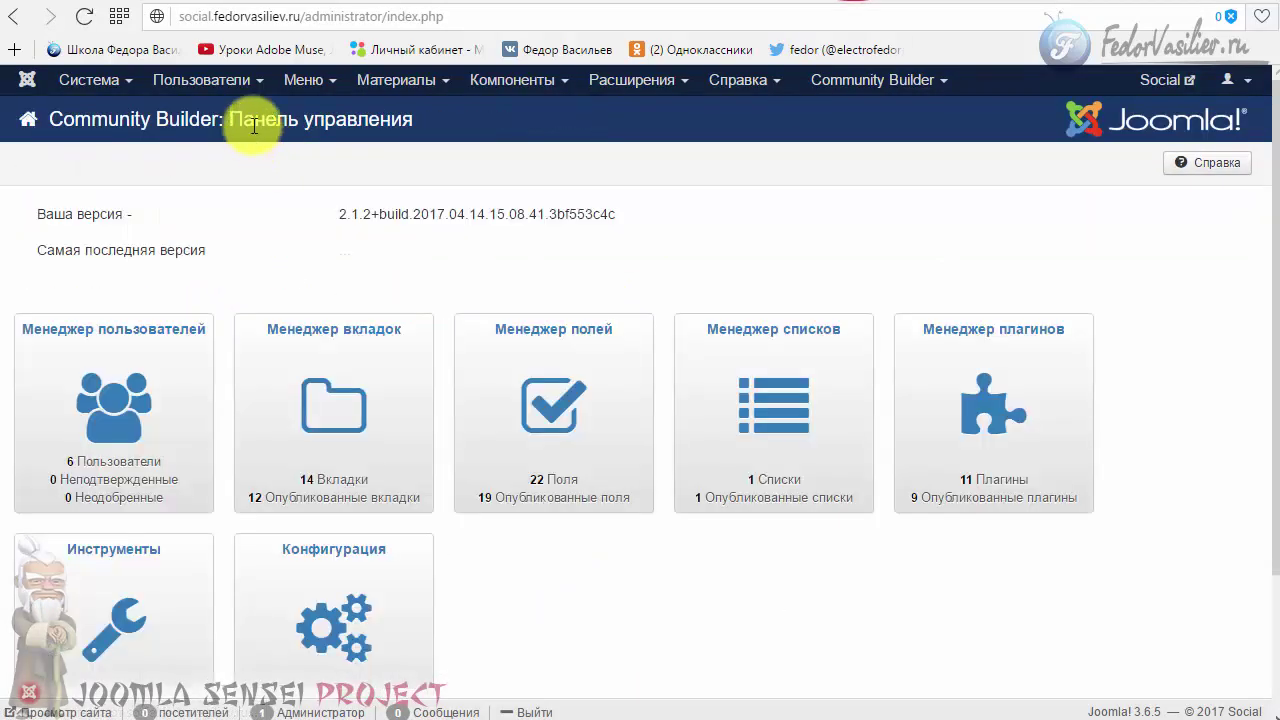
mouse_move(300, 85)
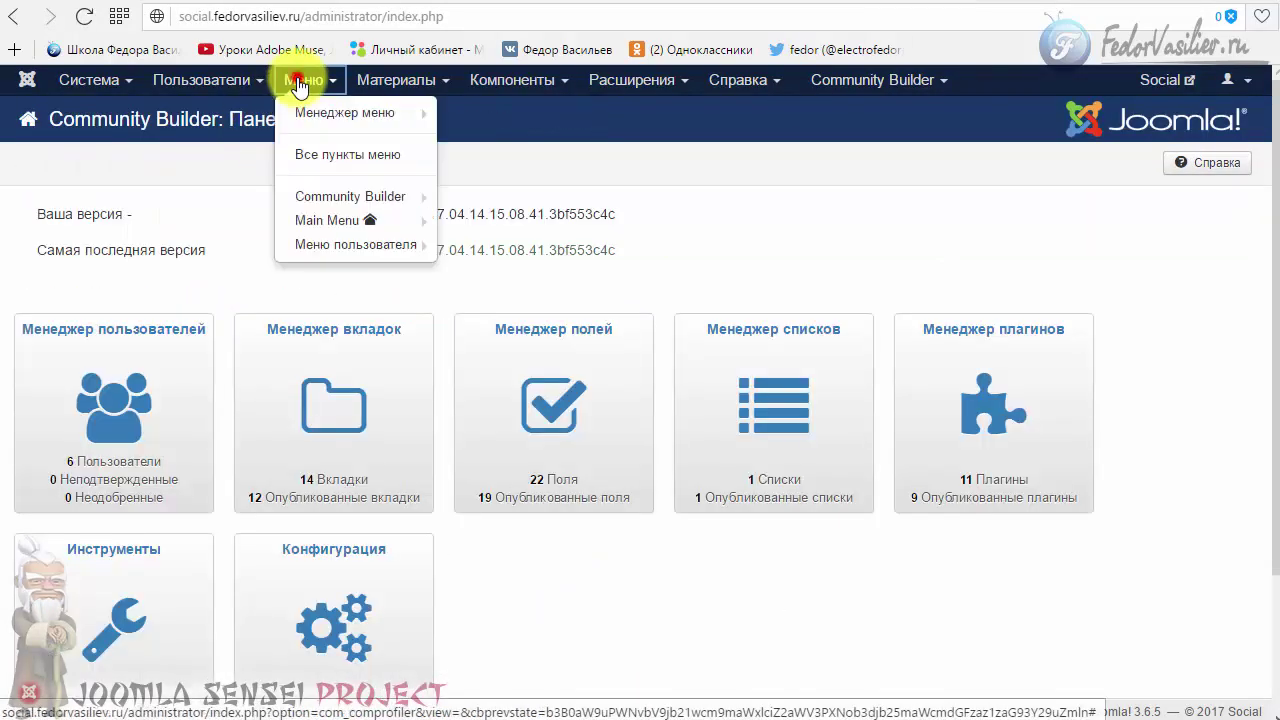
left_click(305, 244)
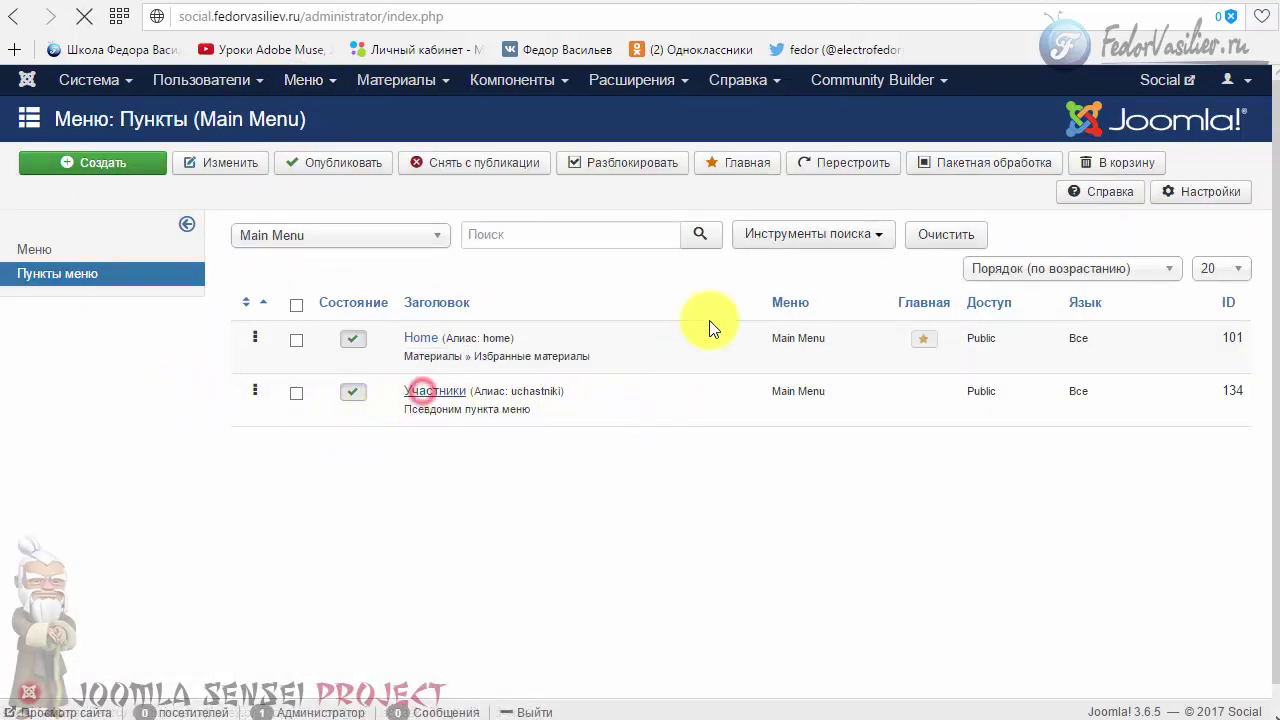
left_click(1086, 5)
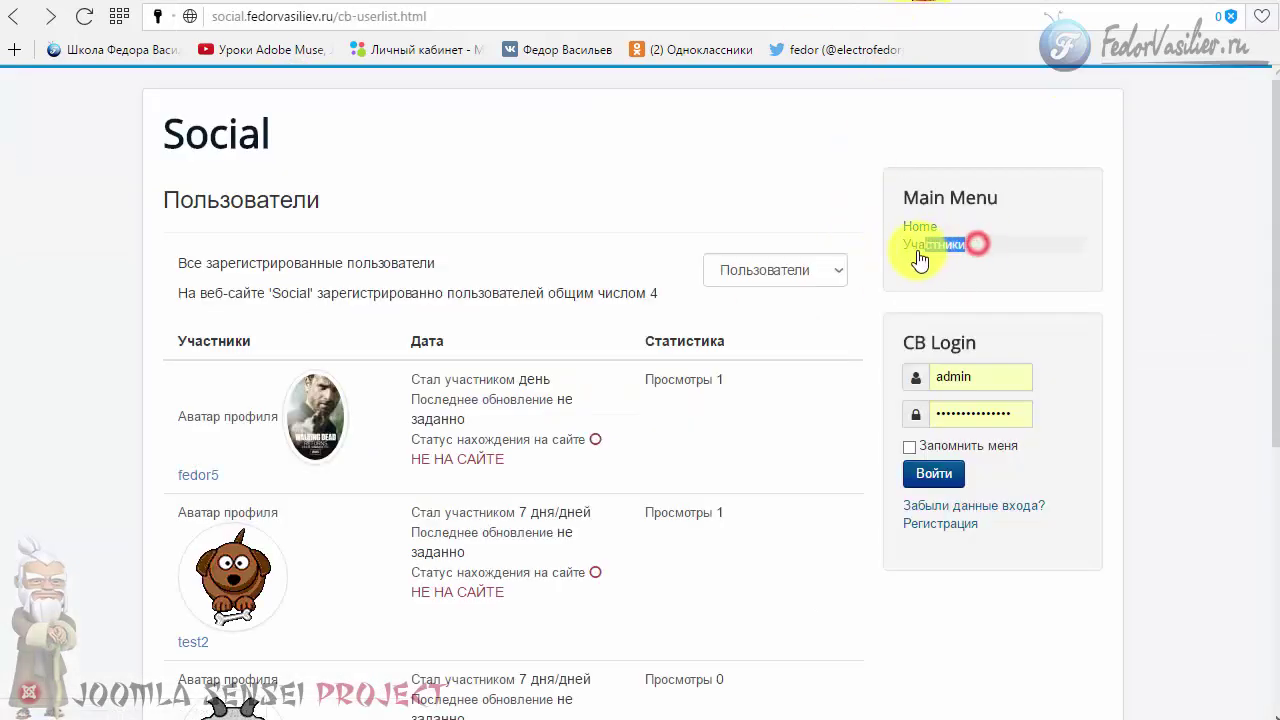
left_click(862, 5)
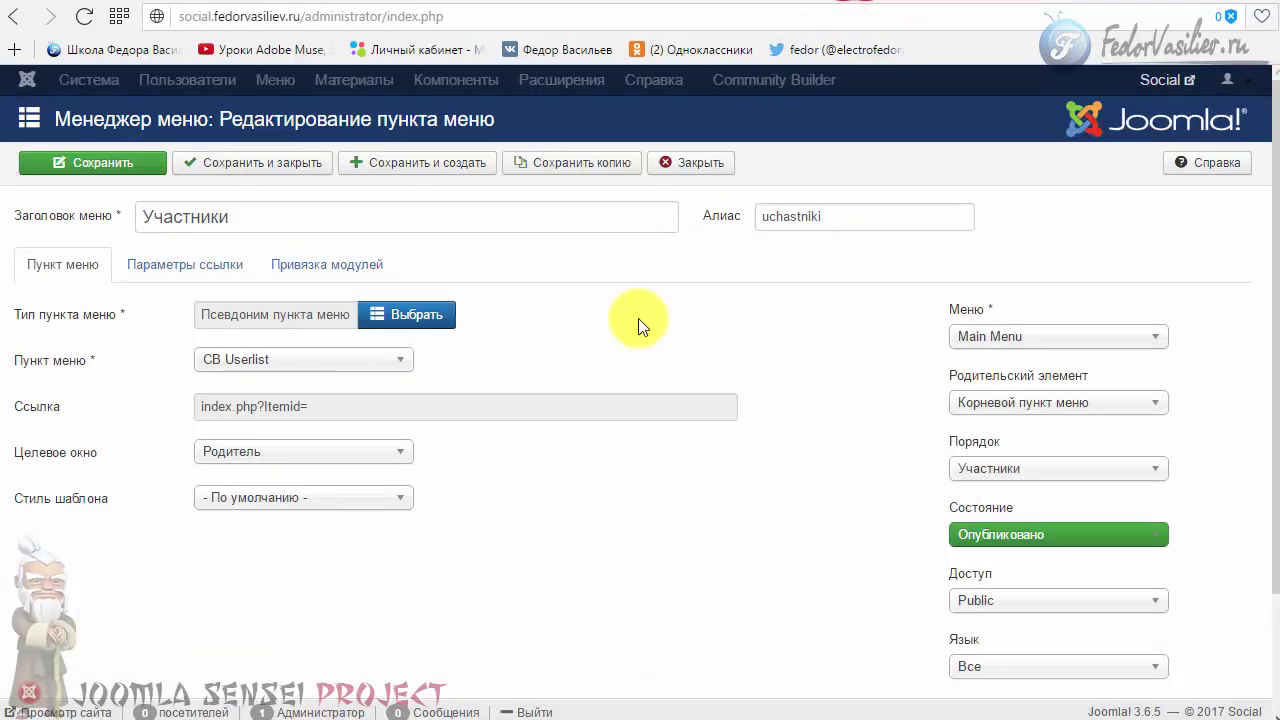
Step: Set the access level of the "Участники" menu item to Registered, save it, and open the site's Home page to check the menu
scroll(638, 318, "down", 1)
left_click(986, 494)
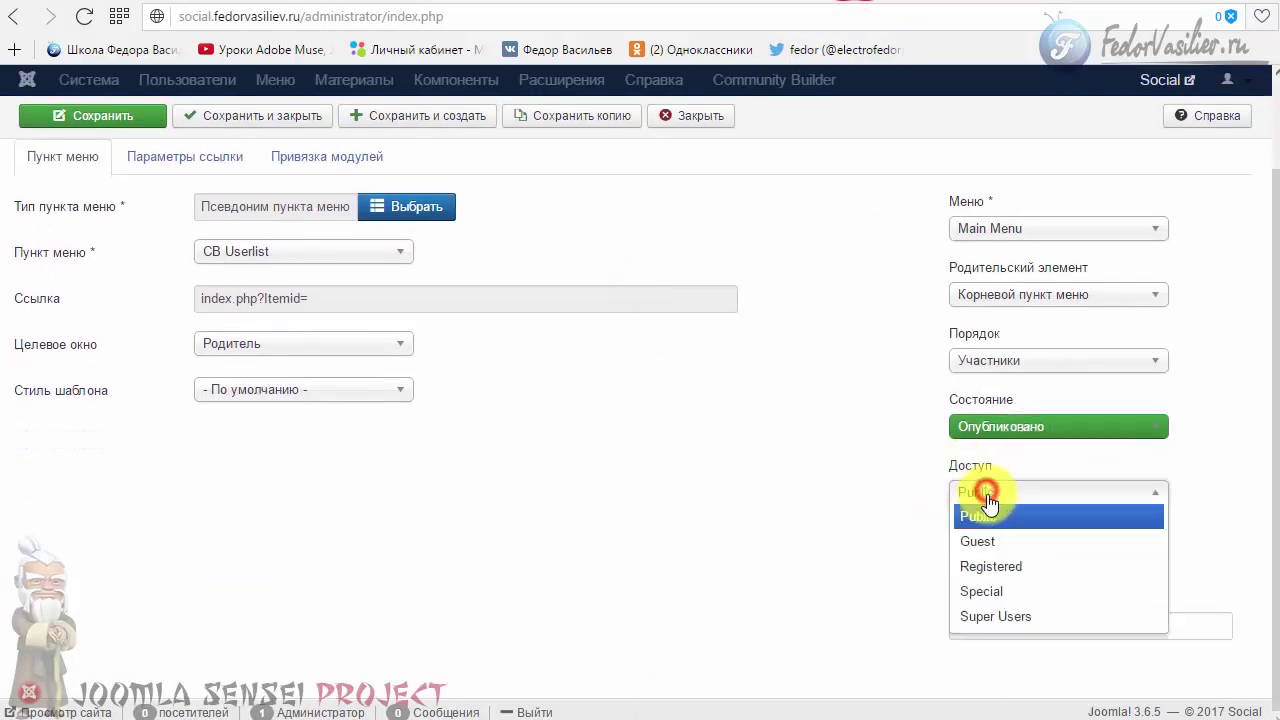
left_click(1000, 567)
left_click(102, 115)
left_click(920, 6)
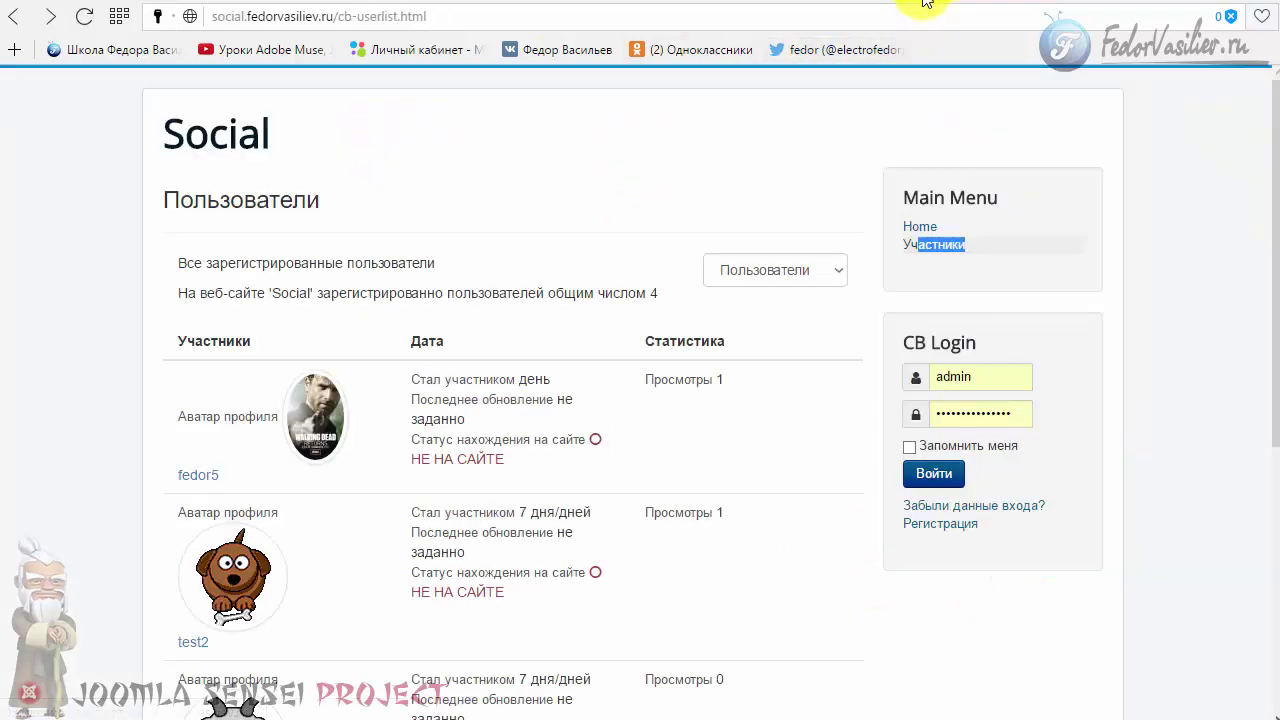
left_click(928, 230)
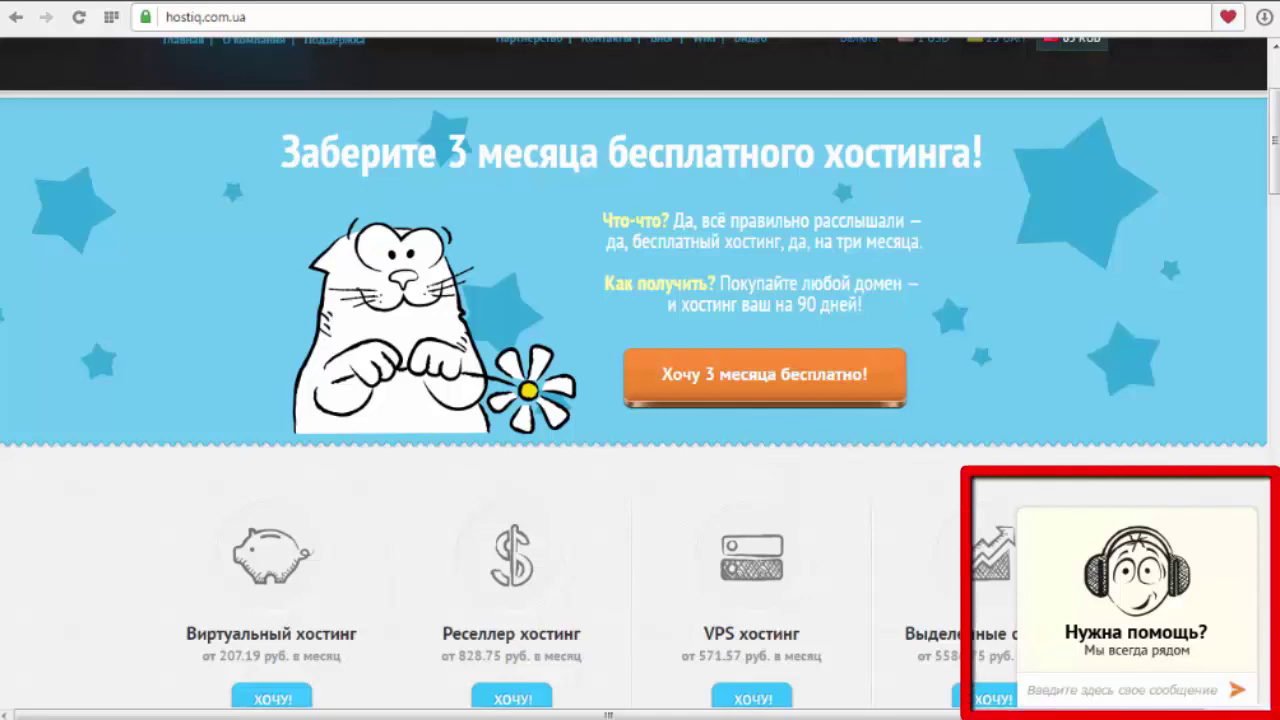
Step: On the hostiq.com.ua hosting site, open the support chat to view its message form, then minimize it
left_click(1128, 638)
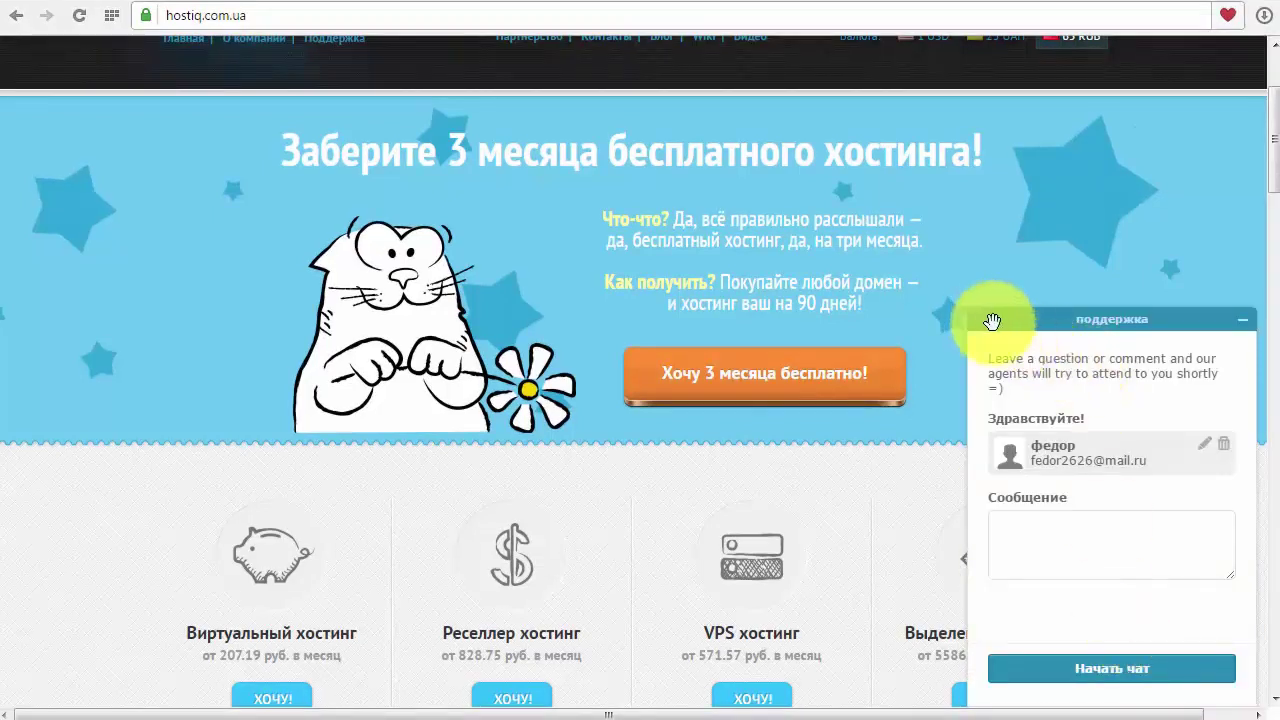
left_click(1238, 326)
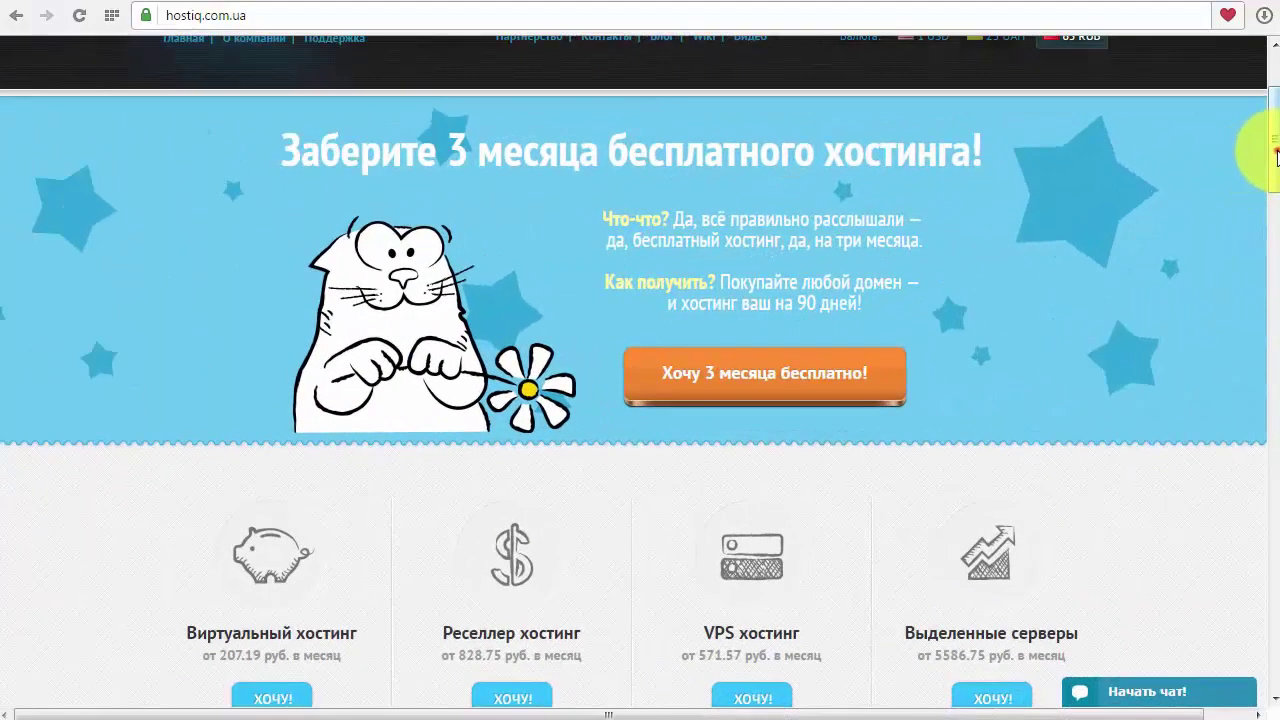
mouse_move(1272, 150)
left_mouse_down()
mouse_move(1275, 205)
mouse_move(1277, 155)
left_mouse_up()
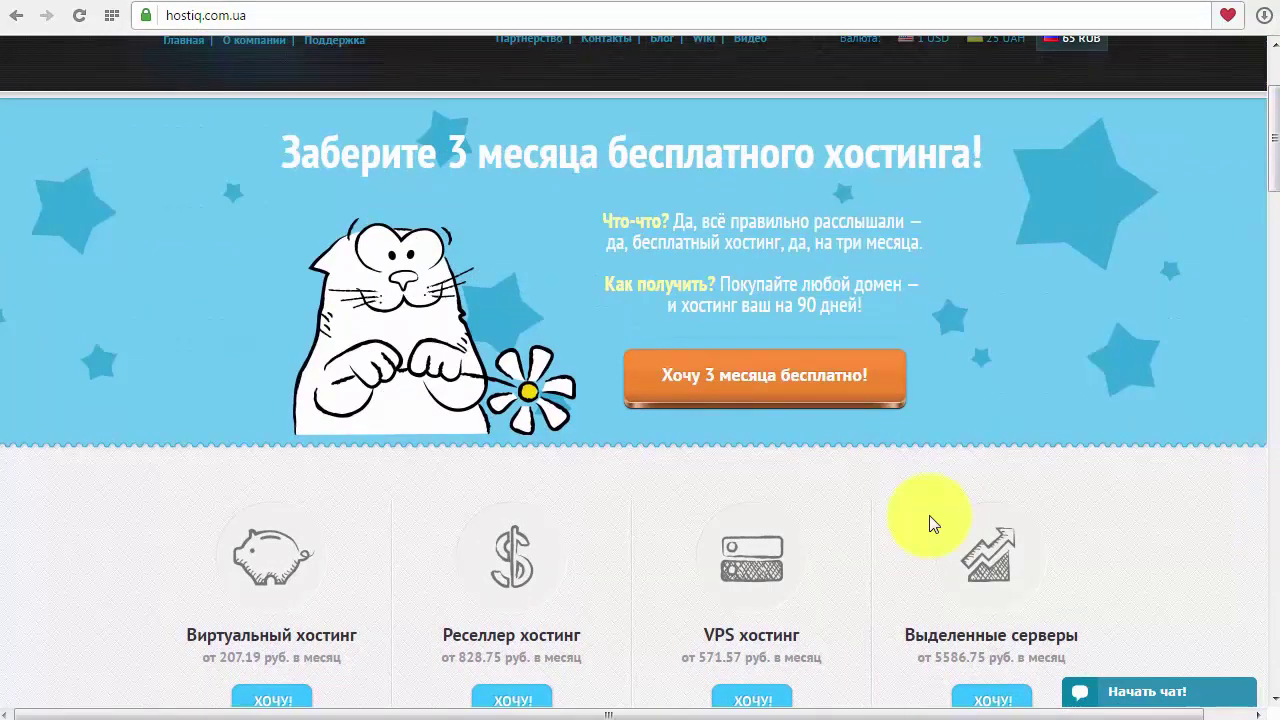